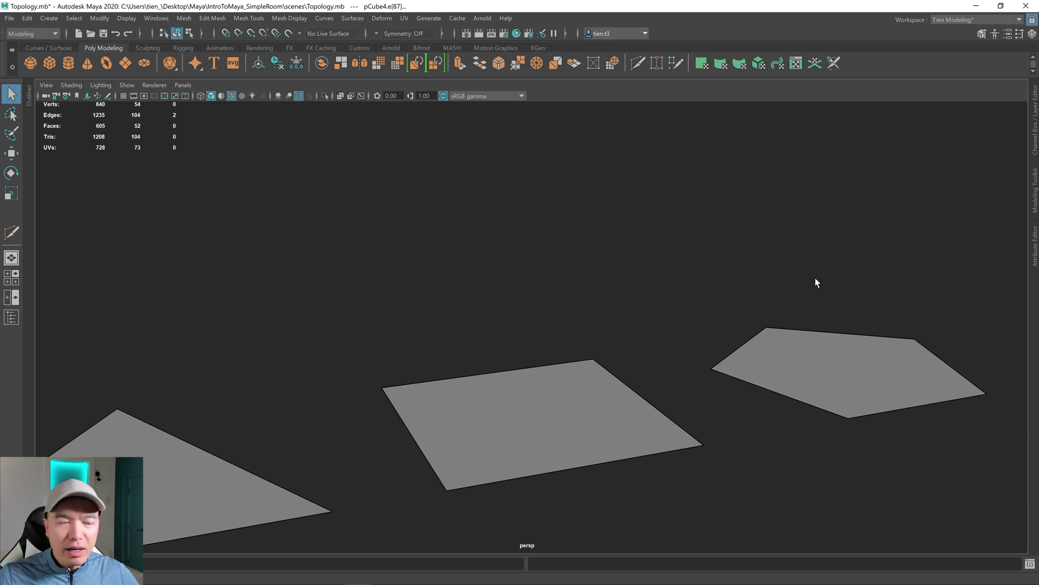
- Orbit and pan the camera until the three polygons are seen nearly head-on
right_click_drag(834, 278, 589, 271, "alt")
middle_click_drag(575, 263, 608, 242, "alt")
right_click_drag(608, 242, 549, 268, "alt")
middle_click_drag(549, 268, 622, 254, "alt")
scroll(556, 267, "up", 2)
scroll(625, 259, "up", 2)
left_click_drag(628, 260, 593, 254, "alt")
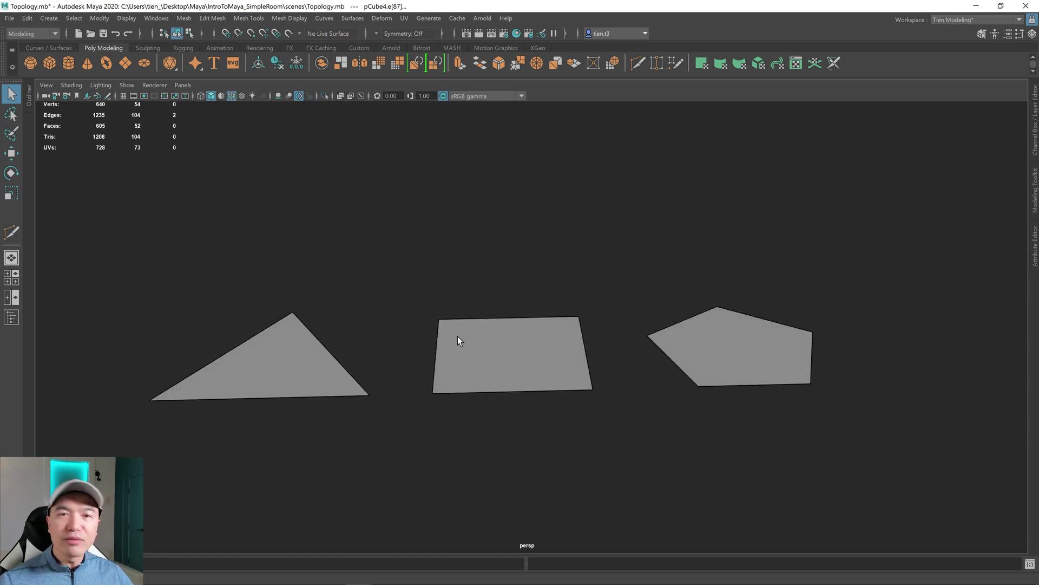
left_click_drag(489, 355, 462, 358, "alt")
left_click_drag(695, 383, 605, 349, "alt")
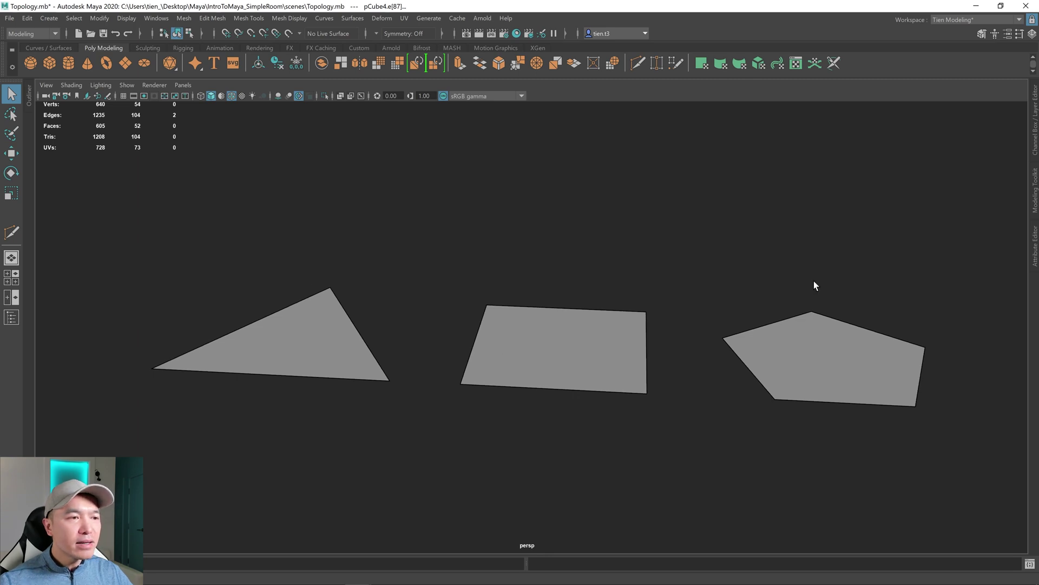
left_click_drag(453, 392, 426, 383, "alt")
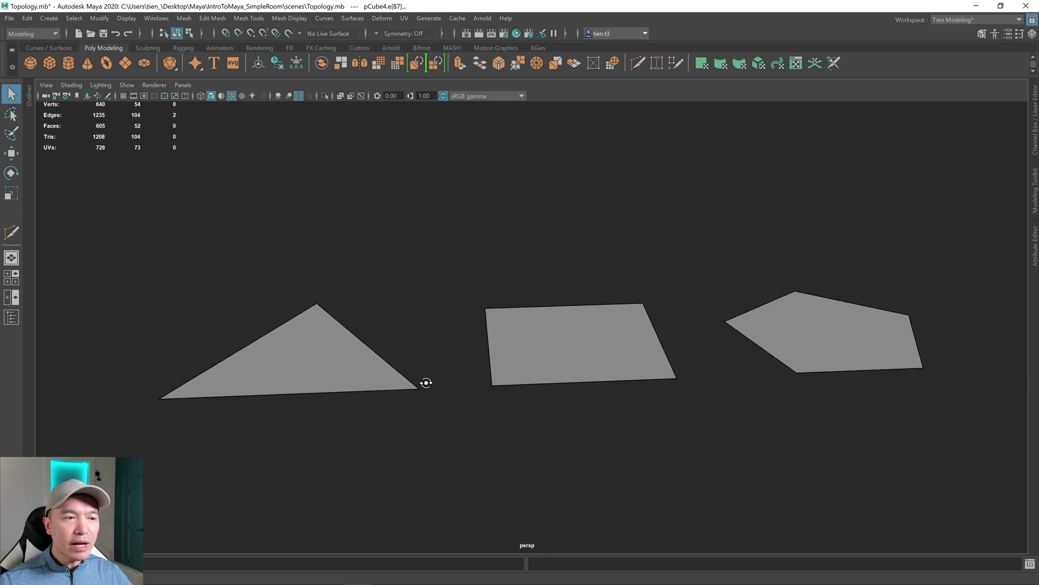
- Select the triangle polygon, then the four-sided polygon instead
left_click(346, 394)
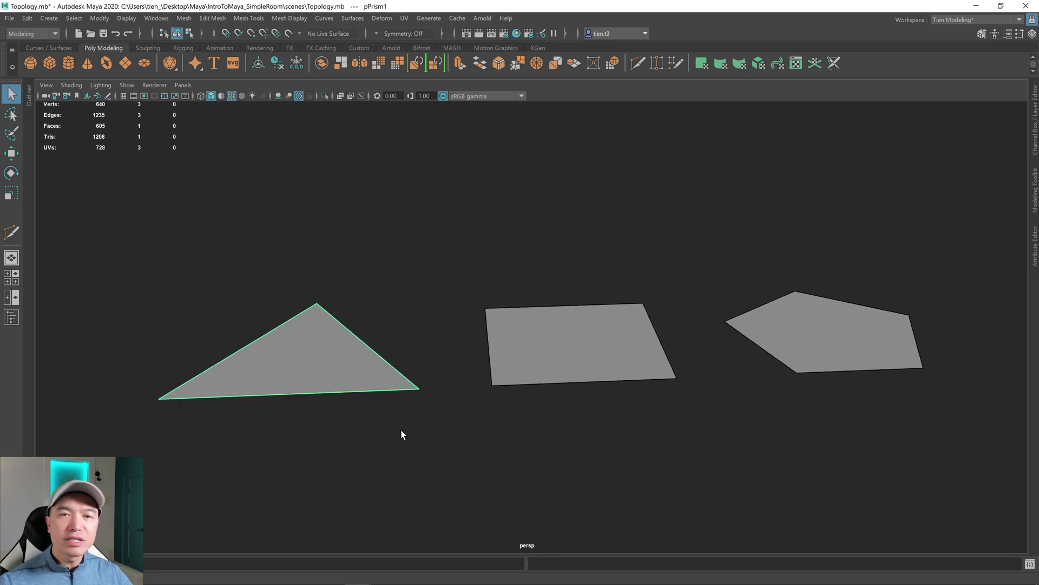
left_click(565, 358)
middle_click_drag(637, 358, 559, 365, "alt")
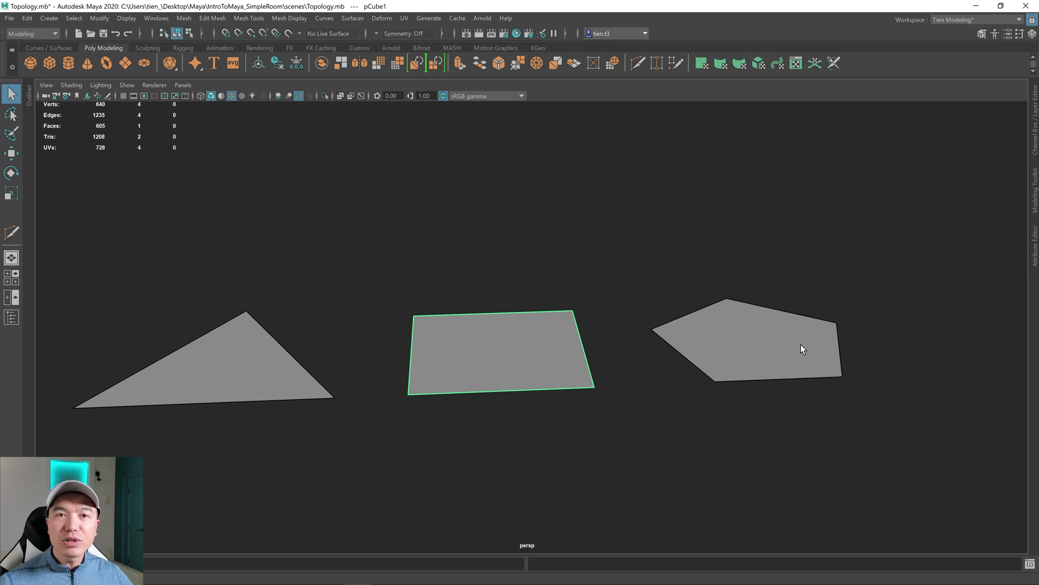
middle_click_drag(374, 253, 410, 266, "alt")
scroll(416, 271, "down", 2)
middle_click_drag(534, 326, 554, 318, "alt")
scroll(516, 312, "up", 4)
scroll(516, 312, "up", 1)
scroll(554, 319, "down", 3)
- Tumble and pan the view to bring the cube and grid plane into view
left_click_drag(554, 319, 521, 324, "alt")
left_click_drag(349, 330, 374, 340, "alt")
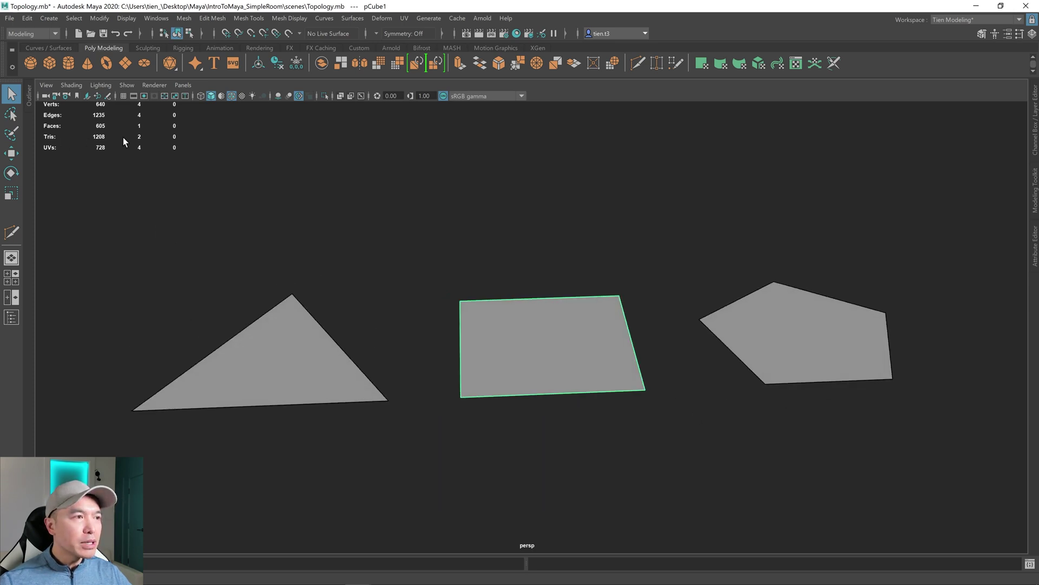
left_click_drag(622, 218, 642, 296, "alt")
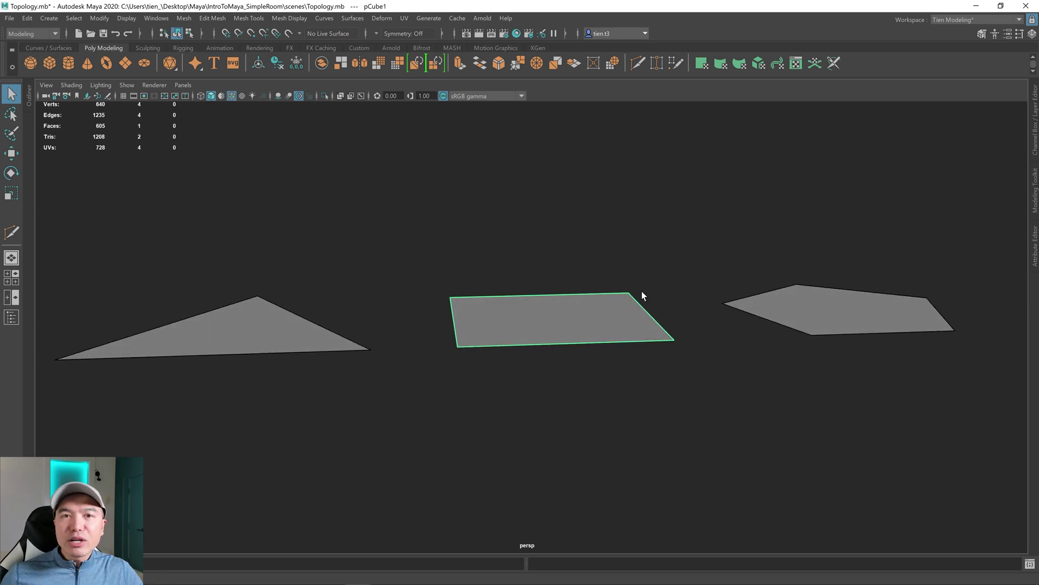
left_click_drag(642, 293, 611, 403, "alt")
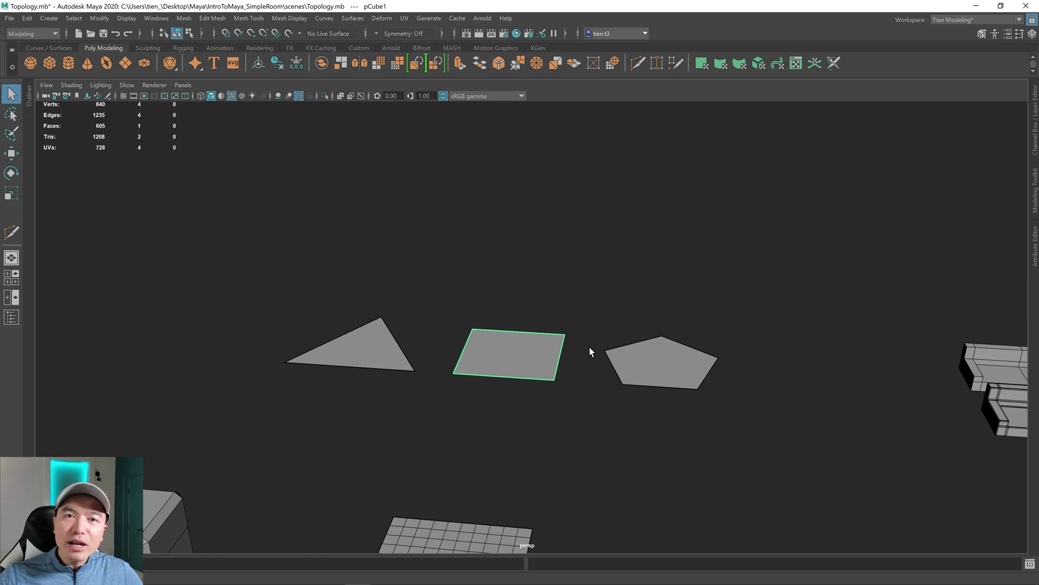
scroll(599, 368, "down", 4)
middle_click_drag(600, 368, 599, 320, "alt")
scroll(602, 293, "up", 4)
left_click_drag(599, 321, 570, 336, "alt")
- Select the grid plane pPlane1, briefly using the Move tool before returning to Select
left_click(470, 361)
key("w")
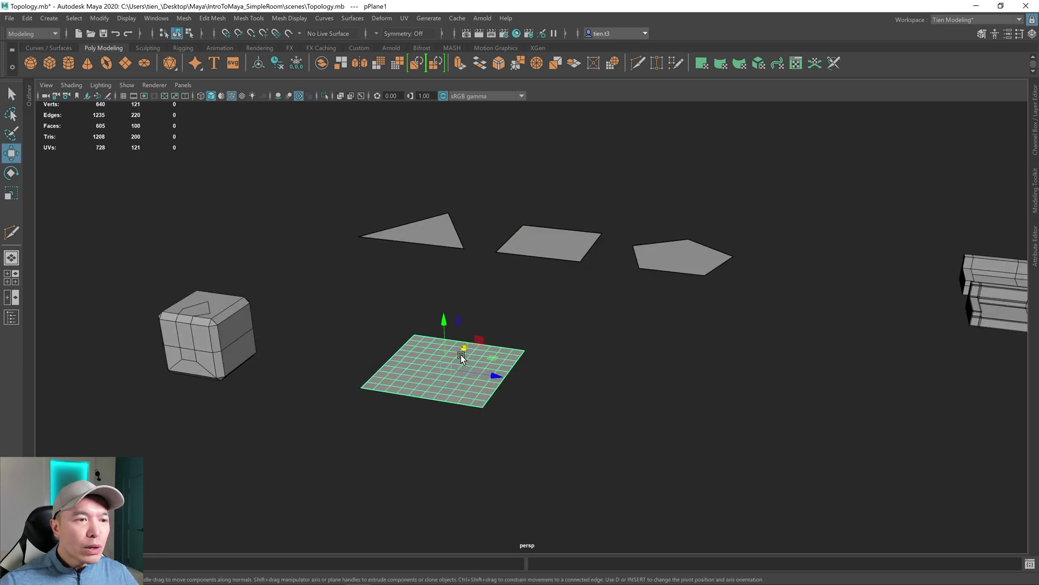
scroll(487, 321, "up", 2)
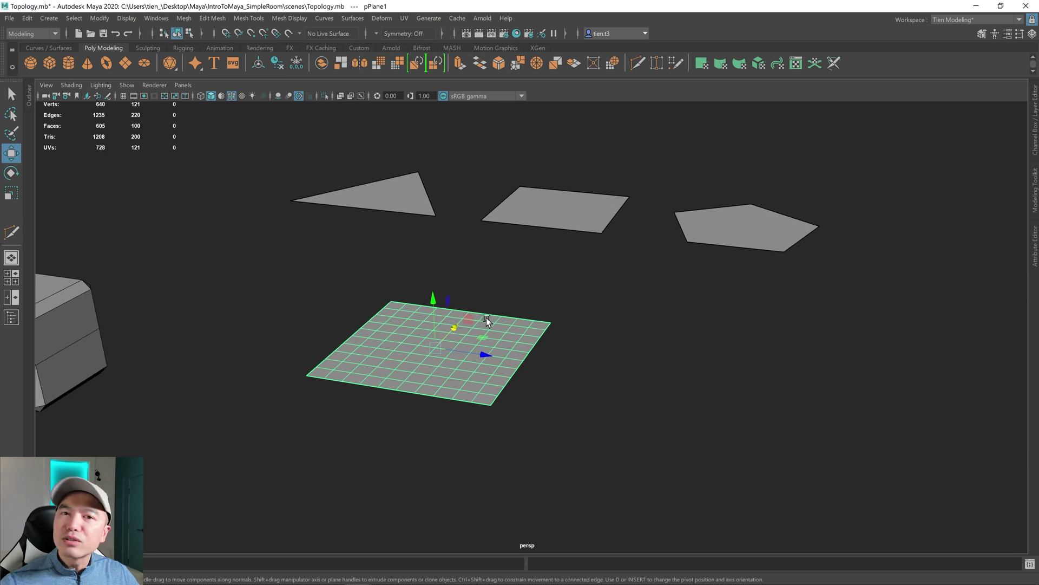
left_click_drag(476, 327, 462, 342, "alt")
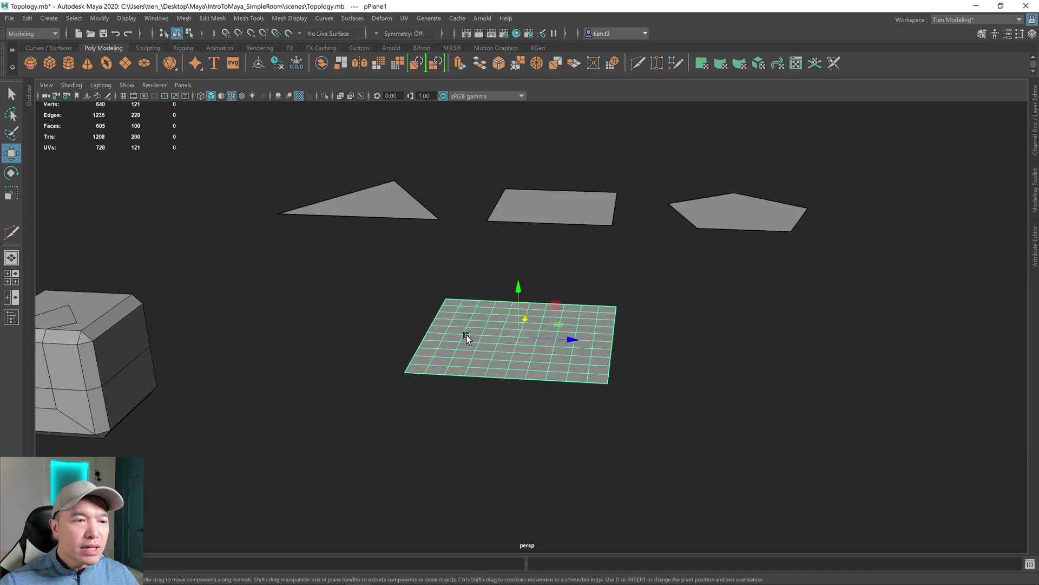
scroll(466, 338, "up", 2)
scroll(474, 336, "up", 4)
key("q")
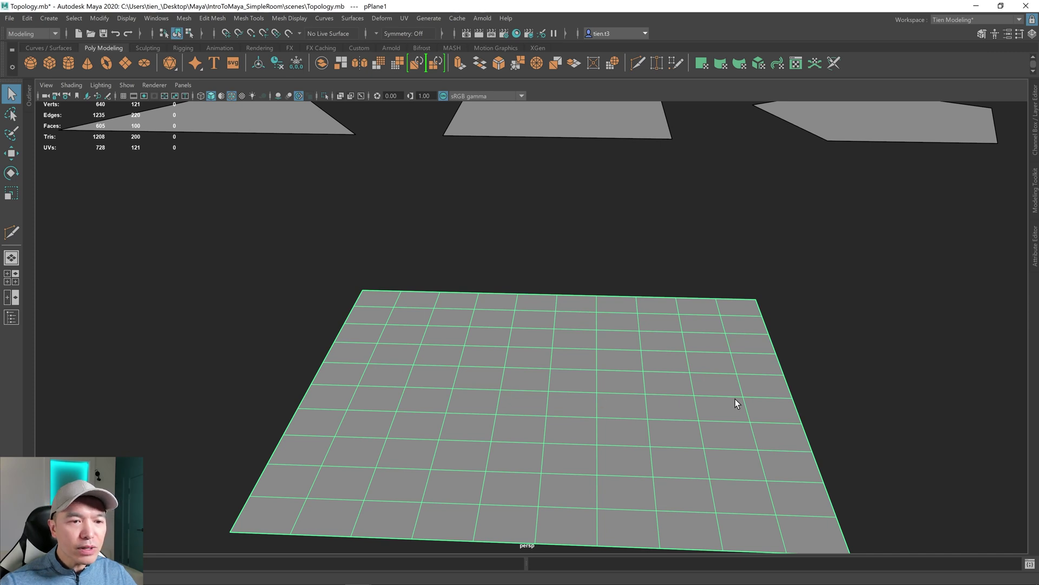
scroll(476, 373, "down", 3)
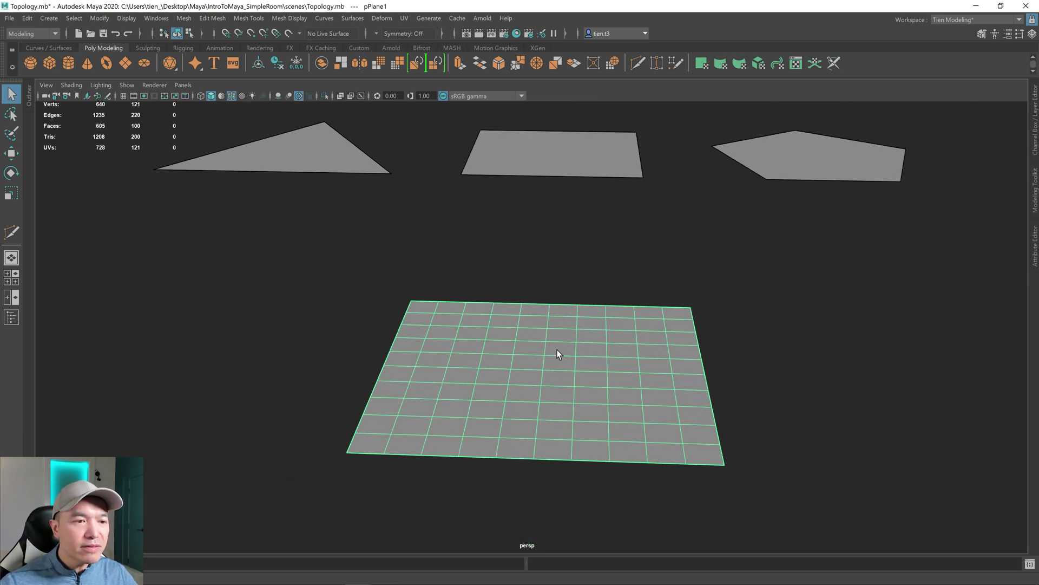
- Use Multi-Cut to add one new vertex on a grid edge of the plane
right_click_drag(565, 343, 499, 295, "shift")
scroll(498, 295, "up", 3)
scroll(482, 325, "down", 1)
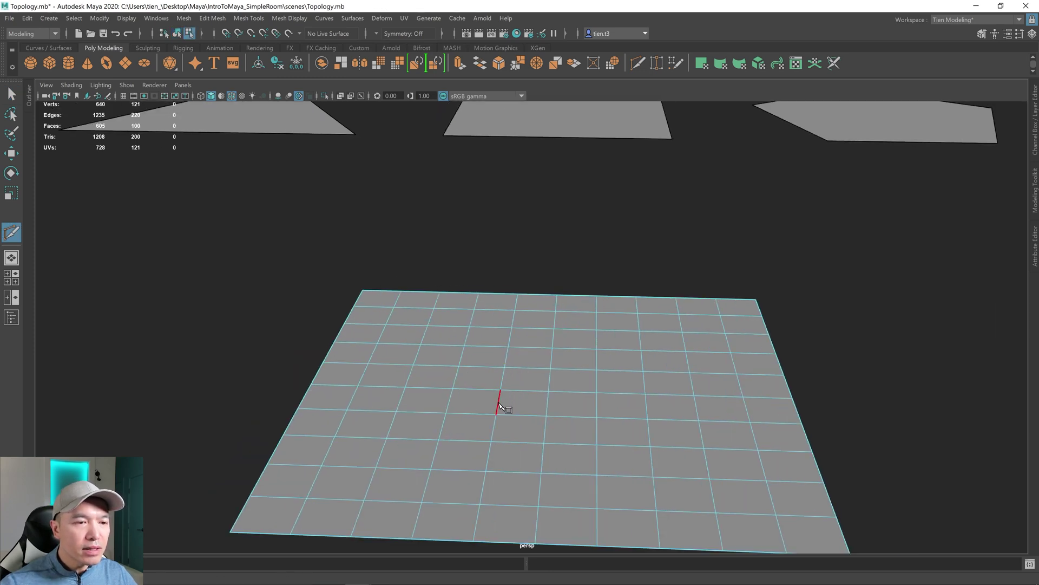
left_click(499, 403)
scroll(547, 408, "up", 4)
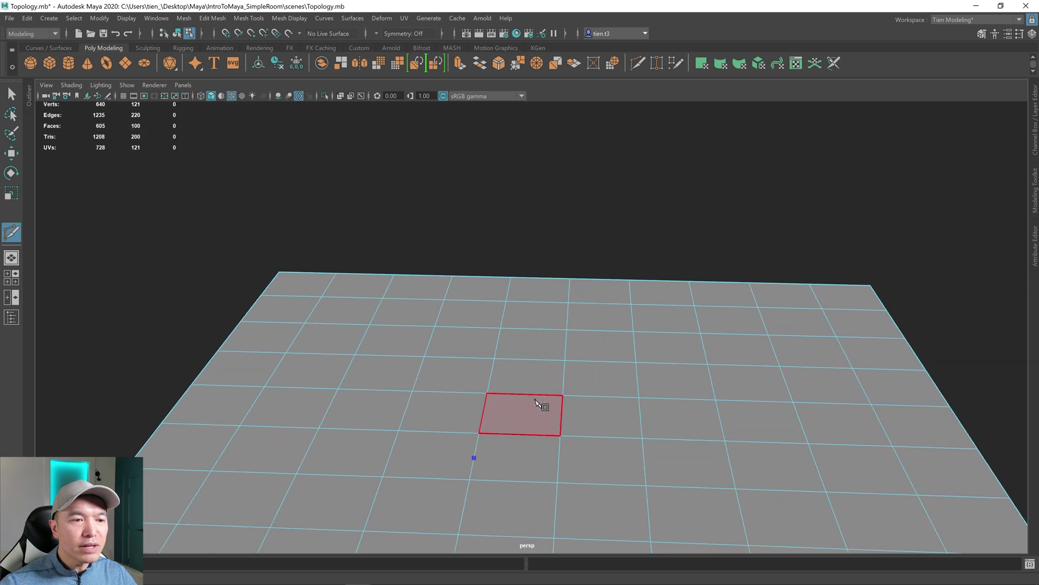
key("q")
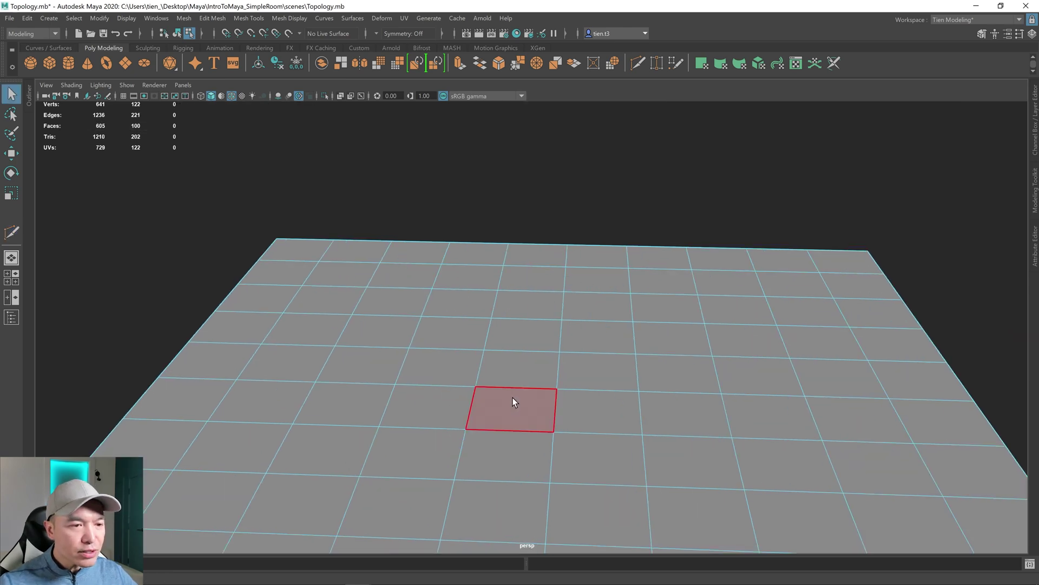
- Box-select the new vertex in Vertex mode, then pick single faces in Face mode
right_click(512, 397)
right_click_drag(382, 329, 422, 254)
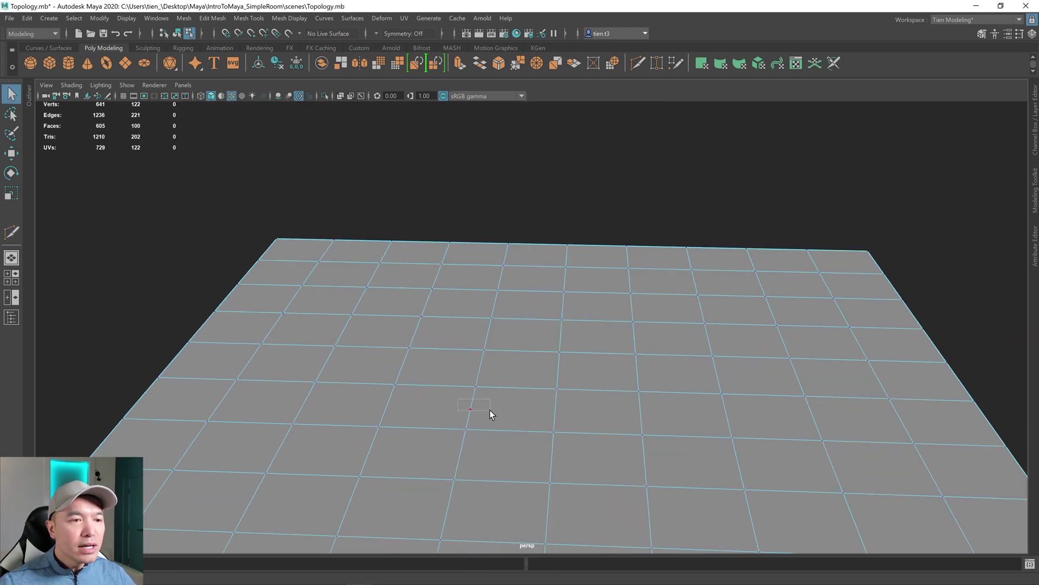
left_click_drag(458, 400, 490, 411)
middle_click_drag(523, 425, 523, 401, "alt")
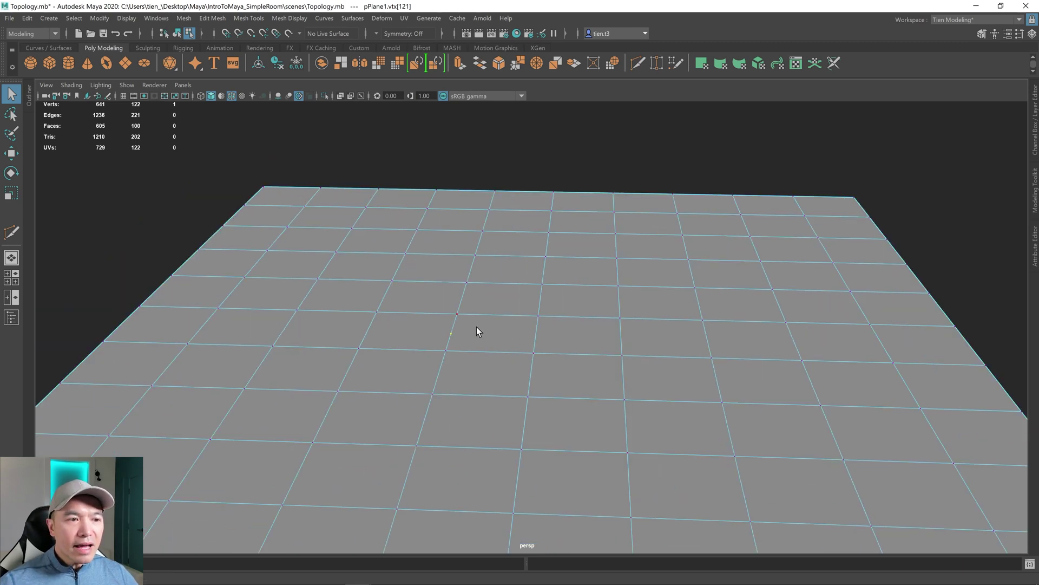
right_click_drag(483, 284, 492, 314)
left_click(493, 321)
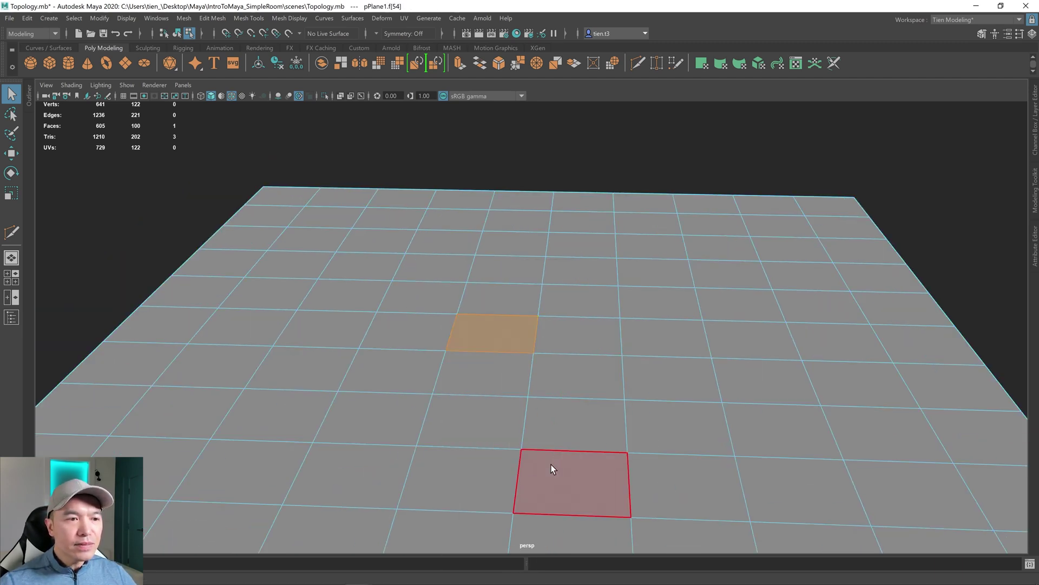
left_click(408, 324)
- Select two edges of a face in Edge mode, then return the plane to Object Mode
right_click_drag(489, 283, 489, 231)
left_click(484, 314)
left_click(517, 356, "shift")
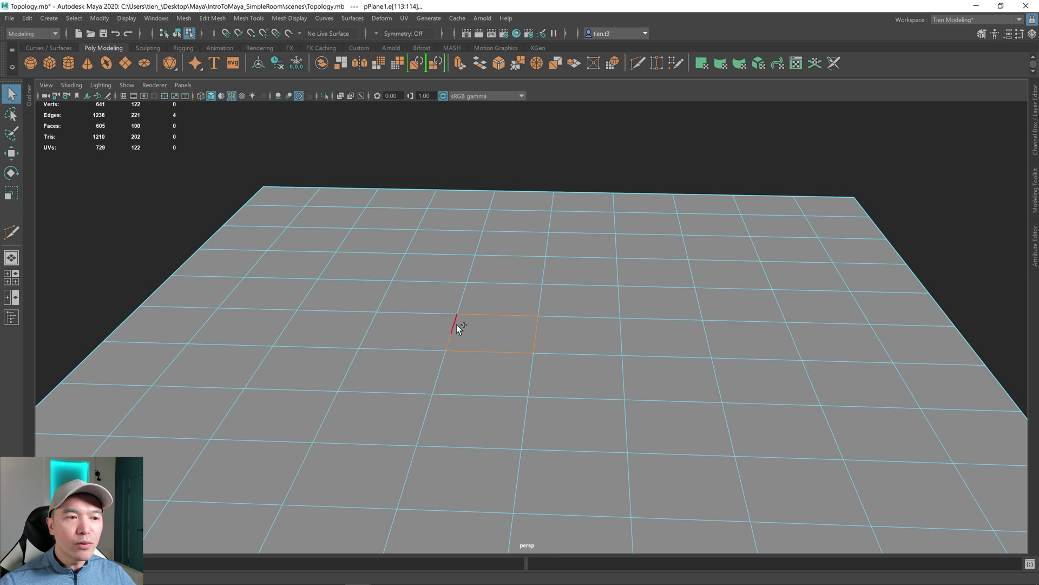
scroll(545, 342, "down", 3)
middle_click_drag(555, 342, 514, 371, "alt")
right_click_drag(495, 284, 580, 255)
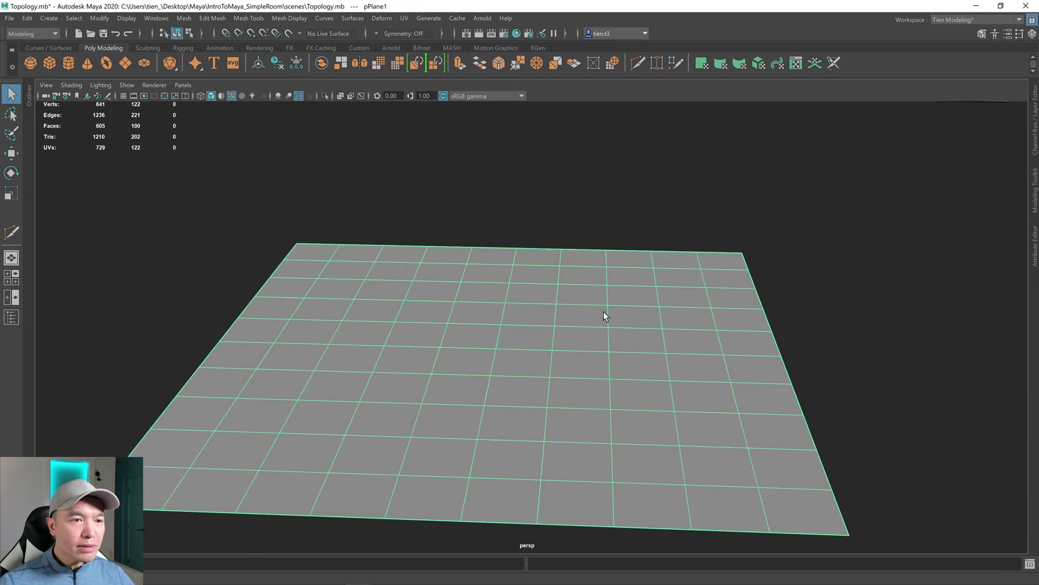
left_click(11, 233)
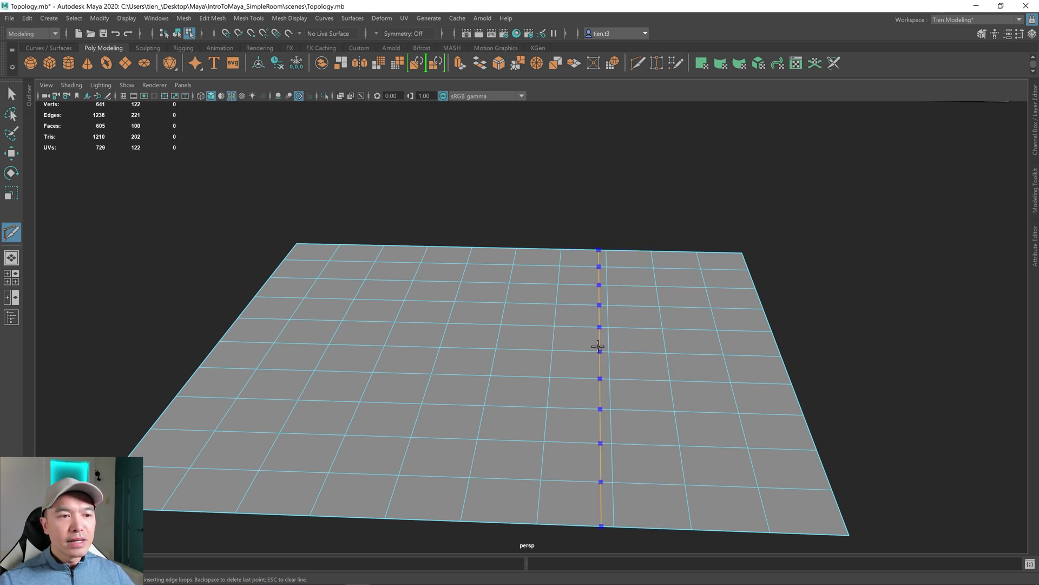
- Cancel the unfinished Multi-Cut on the plane and reframe the view
left_click(578, 368)
scroll(549, 382, "up", 3)
middle_click_drag(519, 382, 547, 373, "alt")
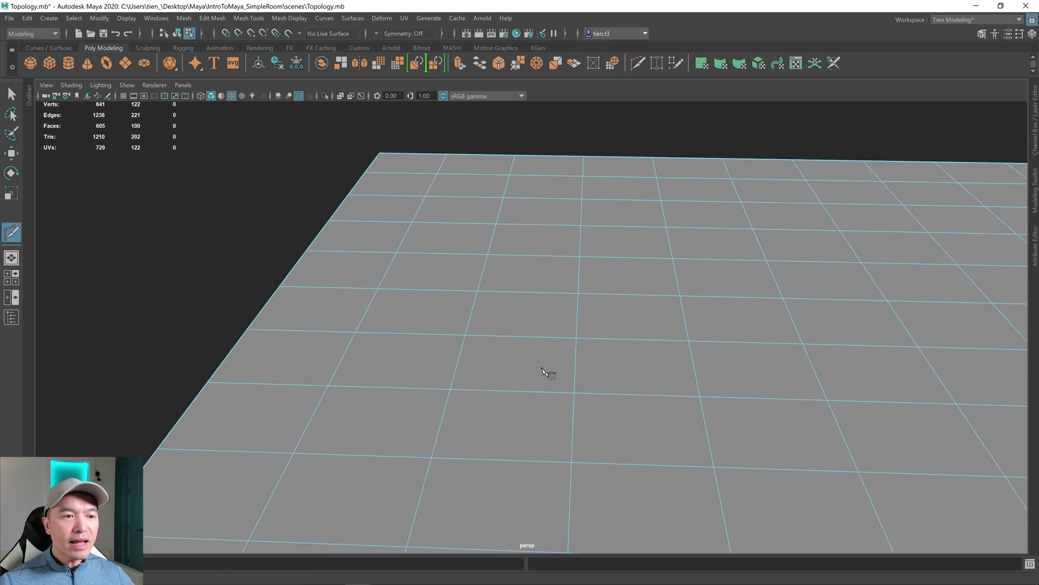
key("q")
scroll(591, 324, "down", 1)
scroll(601, 328, "down", 3)
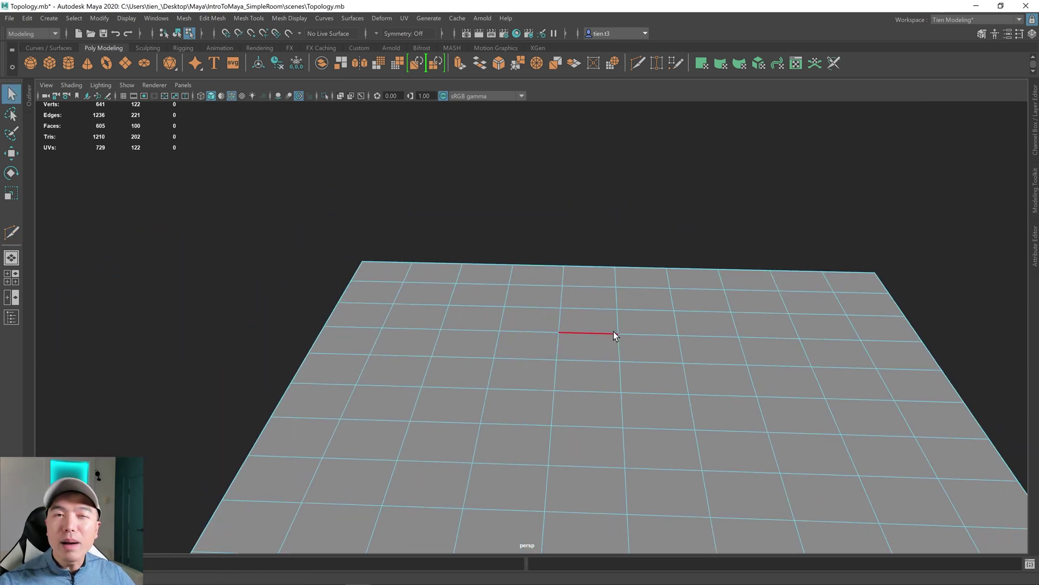
scroll(643, 342, "down", 4)
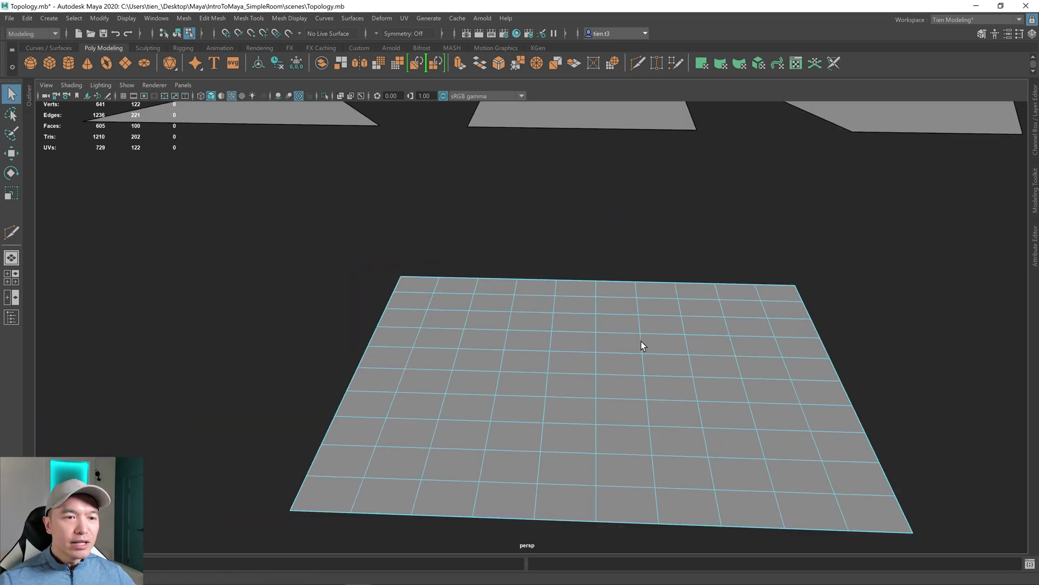
left_click_drag(618, 335, 576, 325, "alt")
middle_click_drag(560, 326, 602, 271, "alt")
- Select the stray extra vertex in Vertex mode and delete it, restoring 640 vertices
right_click(607, 283)
left_click(552, 284)
left_click(625, 302)
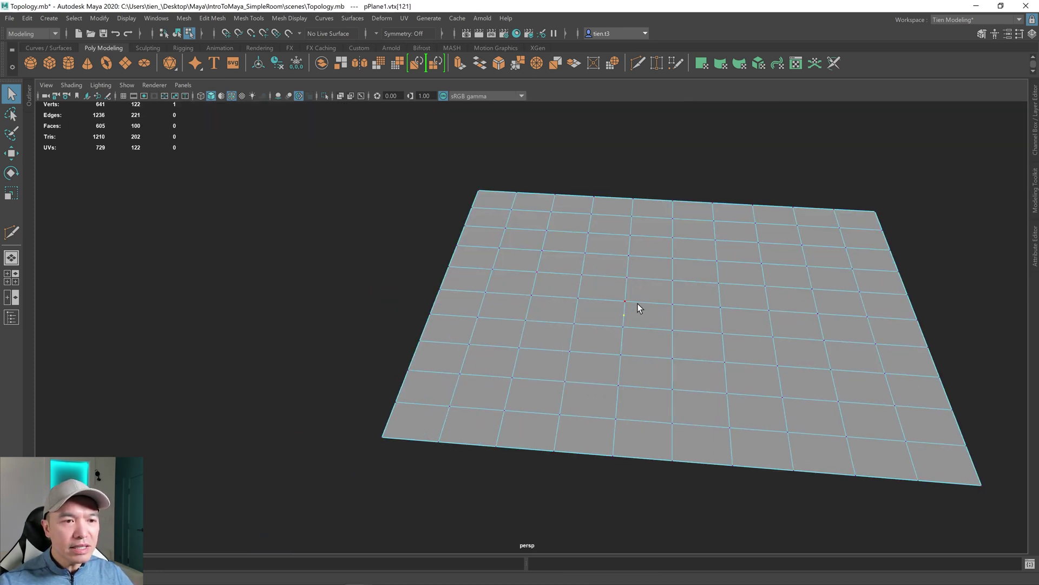
key("Delete")
- Select the L-shaped run of edges along a row and down a vertical loop
scroll(702, 309, "up", 1)
middle_click_drag(758, 314, 670, 325, "alt")
scroll(669, 325, "up", 3)
scroll(669, 325, "down", 3)
scroll(670, 327, "up", 1)
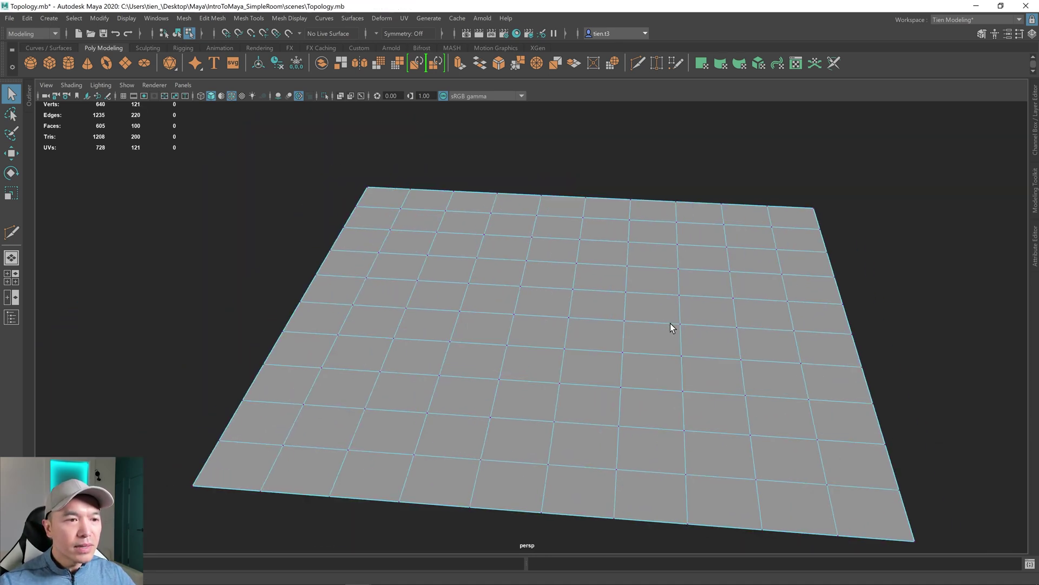
right_click_drag(510, 248, 511, 217)
left_click(681, 253)
double_click(509, 236, "shift")
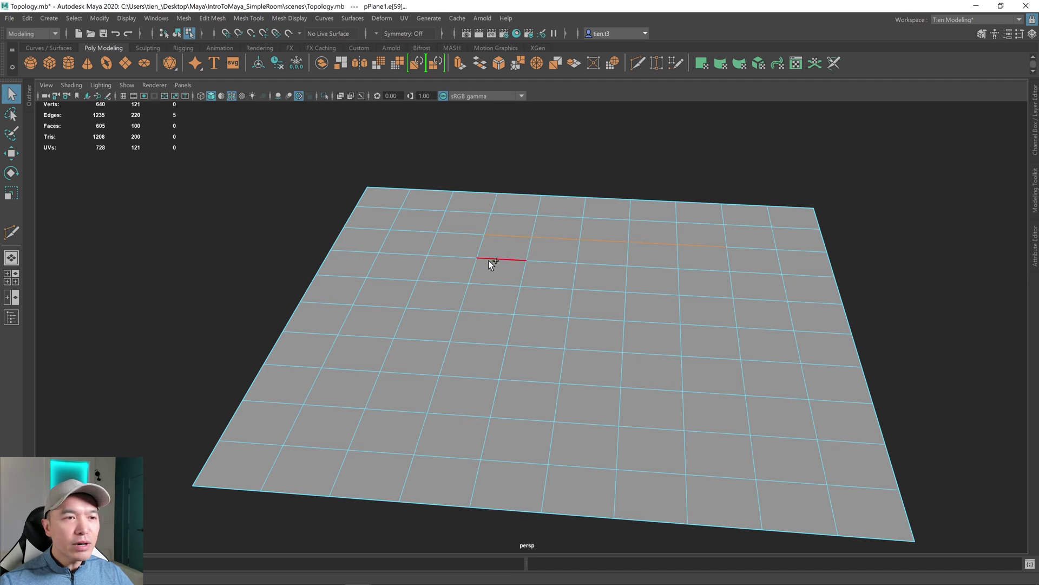
left_click(482, 248, "shift")
double_click(447, 360, "shift")
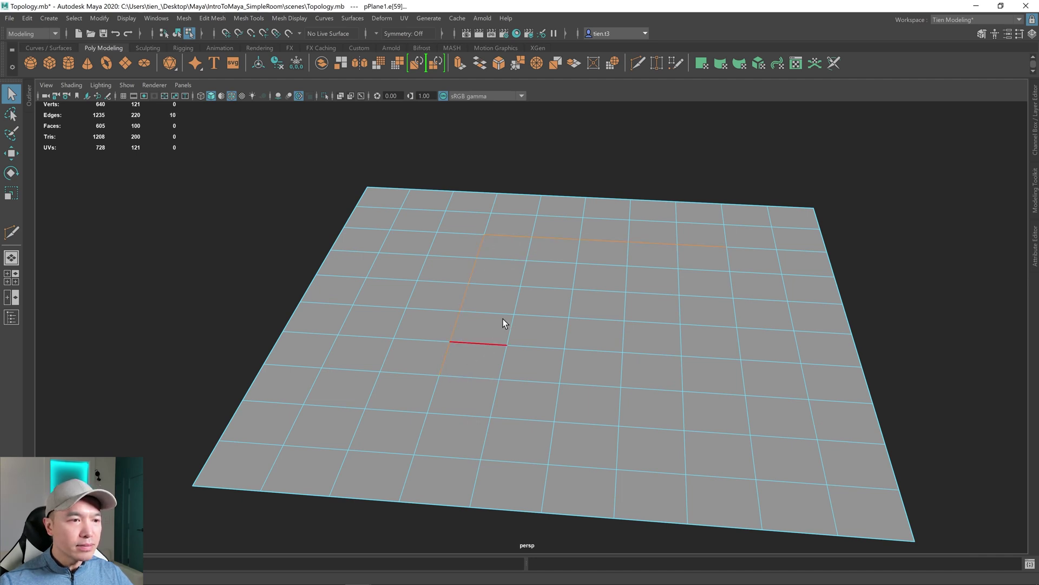
- Bevel the selected edges with a 0.214 fraction and frame the plane
right_click_drag(517, 256, 643, 241, "shift")
middle_click_drag(834, 179, 813, 184)
right_click_drag(517, 303, 538, 303, "alt")
left_click_drag(538, 303, 494, 323, "alt")
middle_click_drag(541, 325, 435, 329, "alt")
key("q")
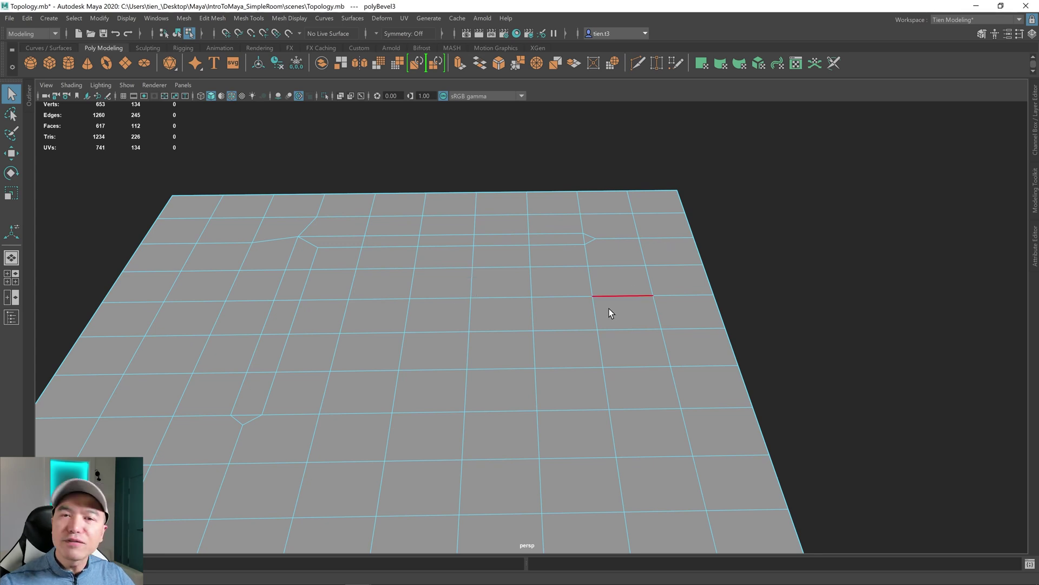
key("f")
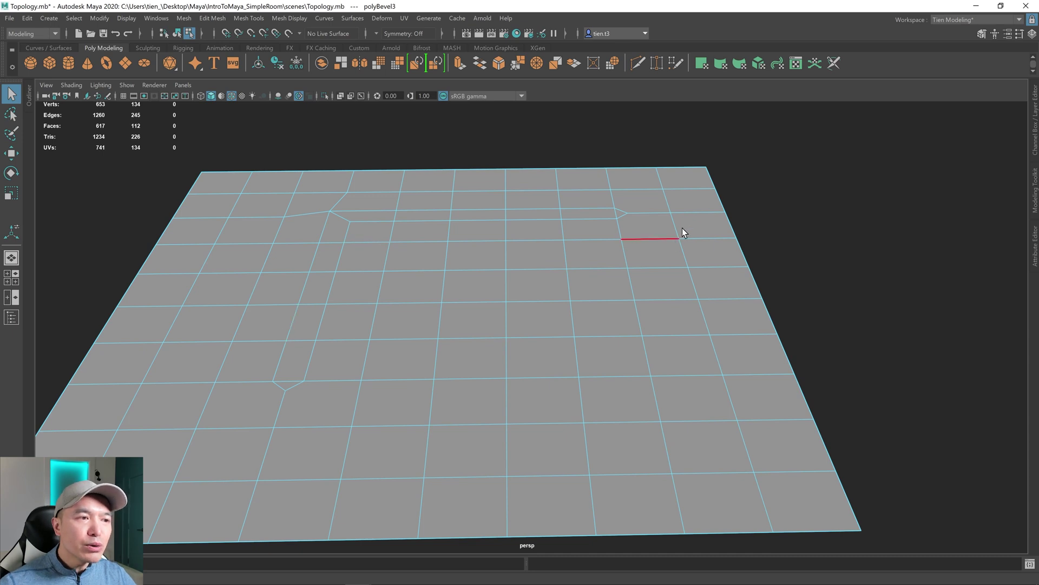
- Pan, orbit and zoom to get a closer view of the bevelled plane
middle_click_drag(466, 261, 468, 259, "alt")
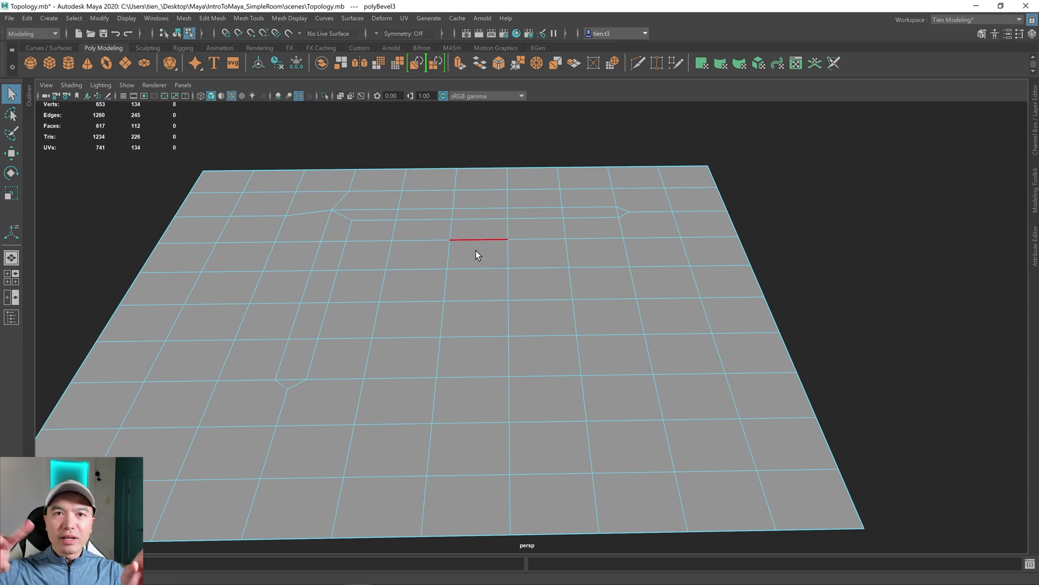
right_click_drag(497, 224, 445, 236, "alt")
middle_click_drag(445, 236, 467, 277, "alt")
middle_click_drag(444, 313, 450, 287, "alt")
left_click_drag(420, 286, 456, 301, "alt")
middle_click_drag(476, 306, 426, 203, "alt")
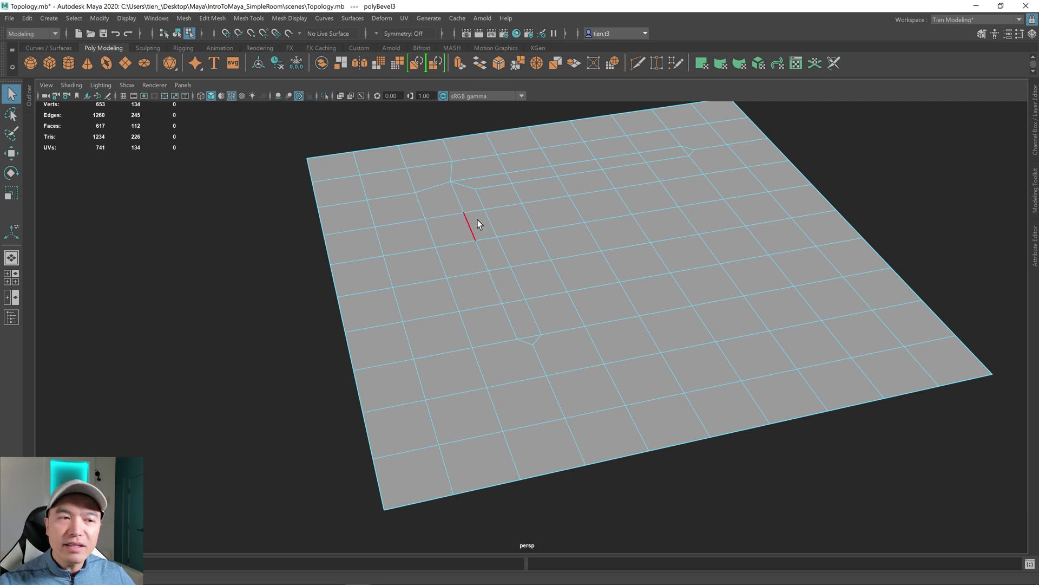
middle_click_drag(485, 221, 475, 222, "alt")
scroll(482, 229, "up", 5)
scroll(489, 241, "down", 4)
right_click_drag(489, 240, 444, 232, "alt")
- Abandon an initial cut attempt and reposition the view over the plane
key("q")
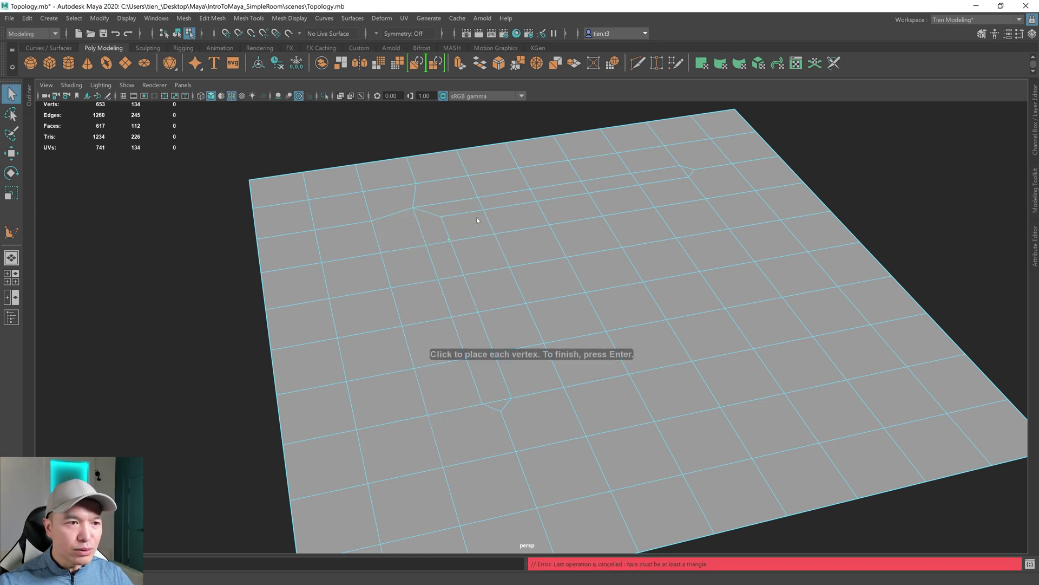
right_click_drag(483, 232, 430, 233, "shift")
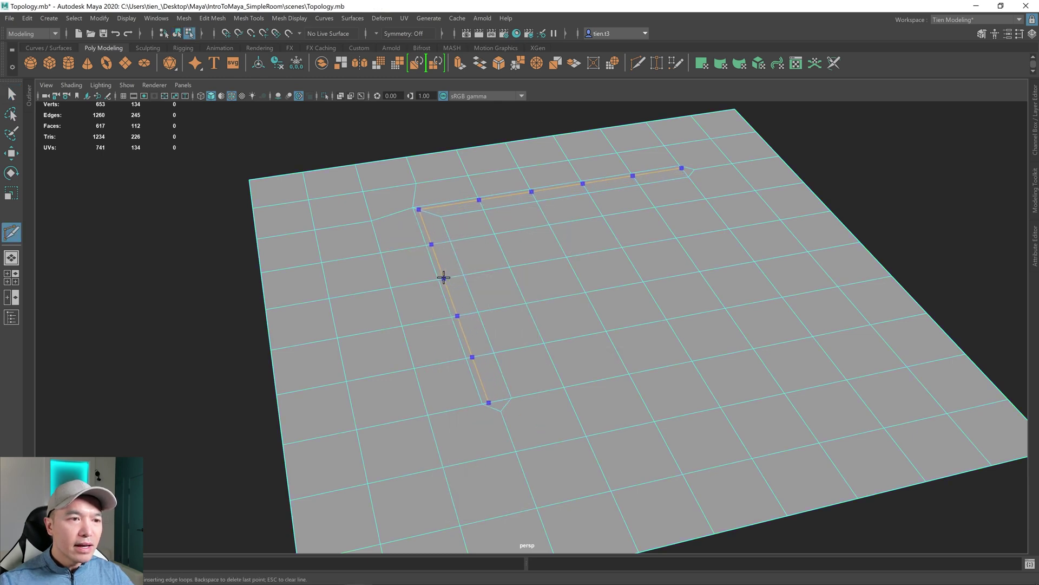
key("Escape")
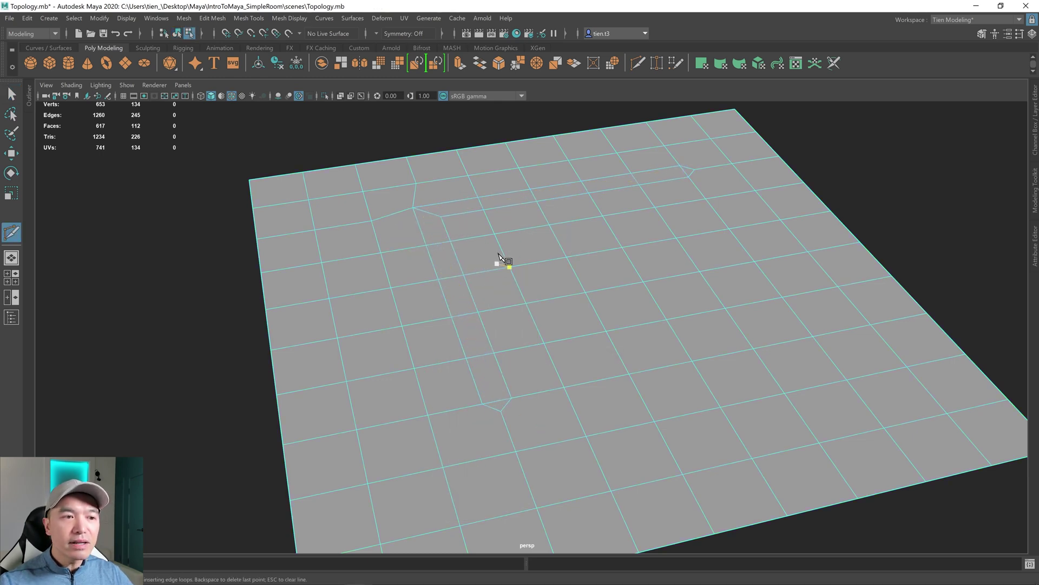
scroll(500, 253, "down", 8)
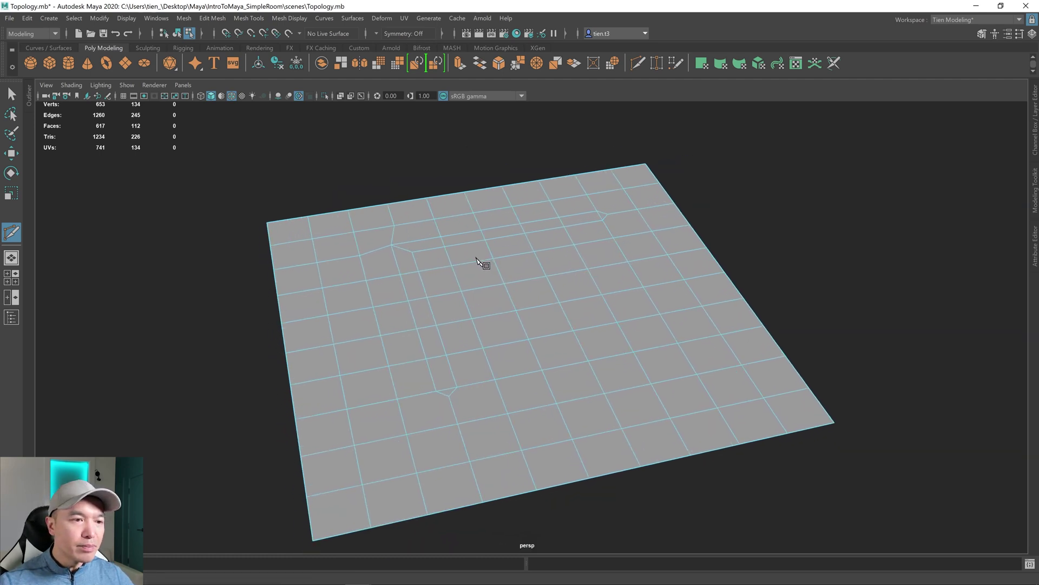
left_click_drag(481, 243, 494, 246, "alt")
middle_click_drag(495, 246, 389, 152, "alt")
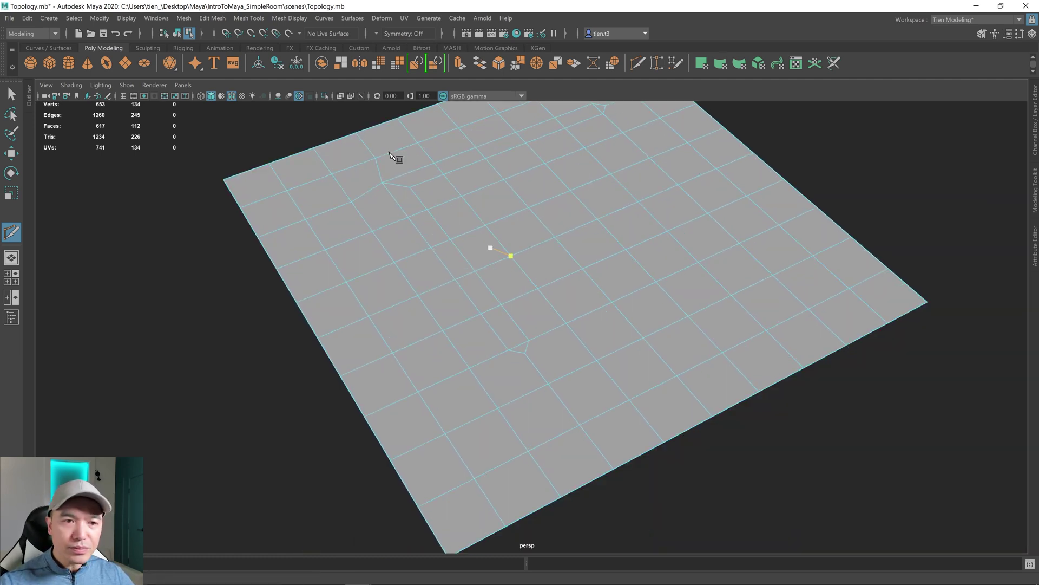
key("q")
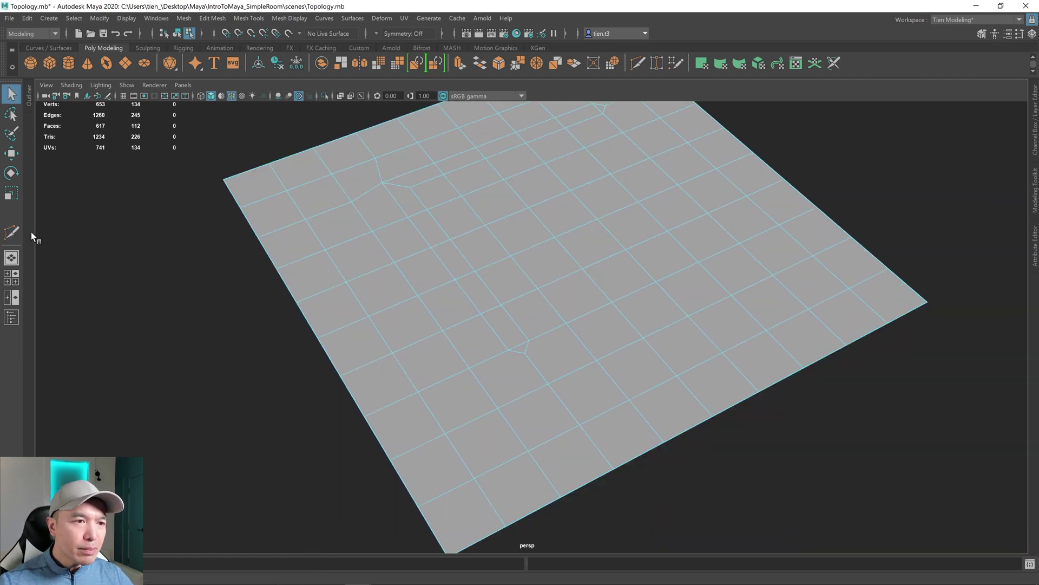
- Multi-Cut a single short edge between two vertices to split one face
left_click(11, 233)
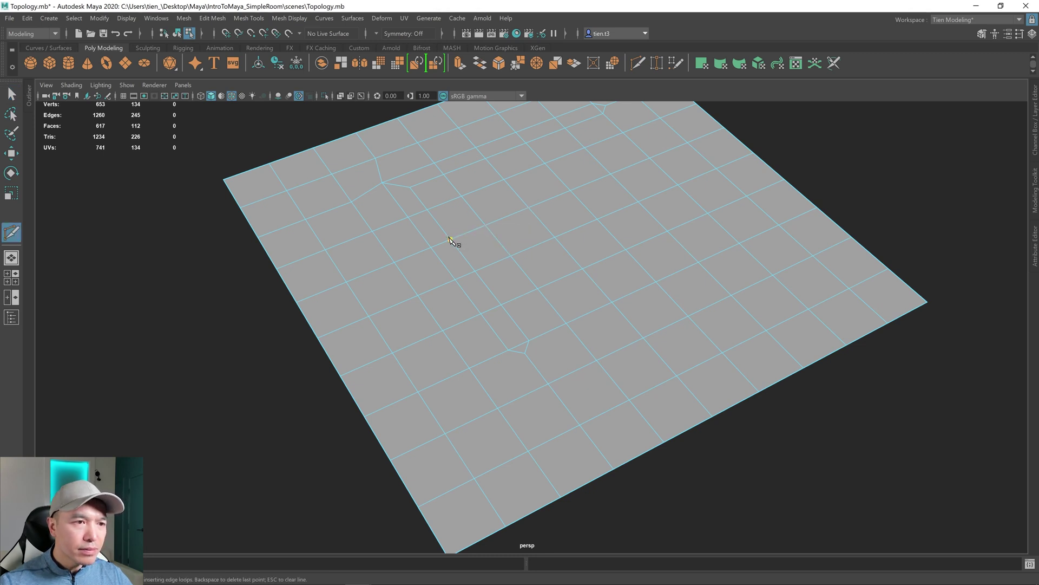
left_click(450, 239)
left_click(454, 278)
key("q")
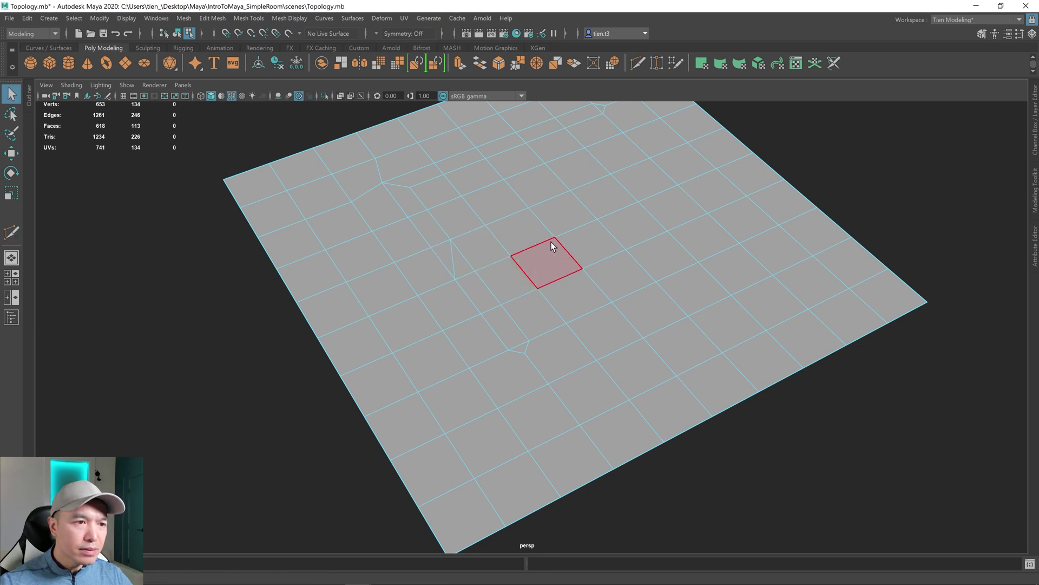
left_click(11, 232)
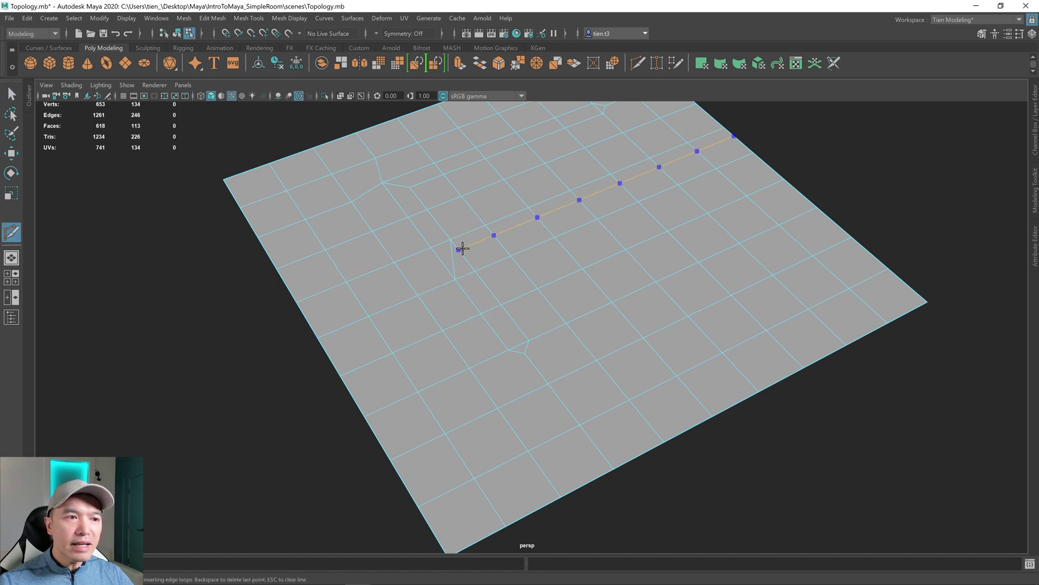
mouse_move(413, 278)
left_mouse_down("alt")
mouse_move(499, 283)
mouse_move(406, 282)
mouse_move(422, 267)
left_mouse_up("alt")
- Select and delete the two unwanted edges on the plane
key("q")
left_click_drag(549, 197, 408, 278, "alt")
middle_click_drag(405, 278, 473, 233, "alt")
scroll(469, 251, "up", 6)
left_click_drag(461, 238, 505, 245, "alt")
scroll(459, 236, "down", 5)
right_click_drag(504, 244, 507, 190)
left_click(470, 215)
key("f")
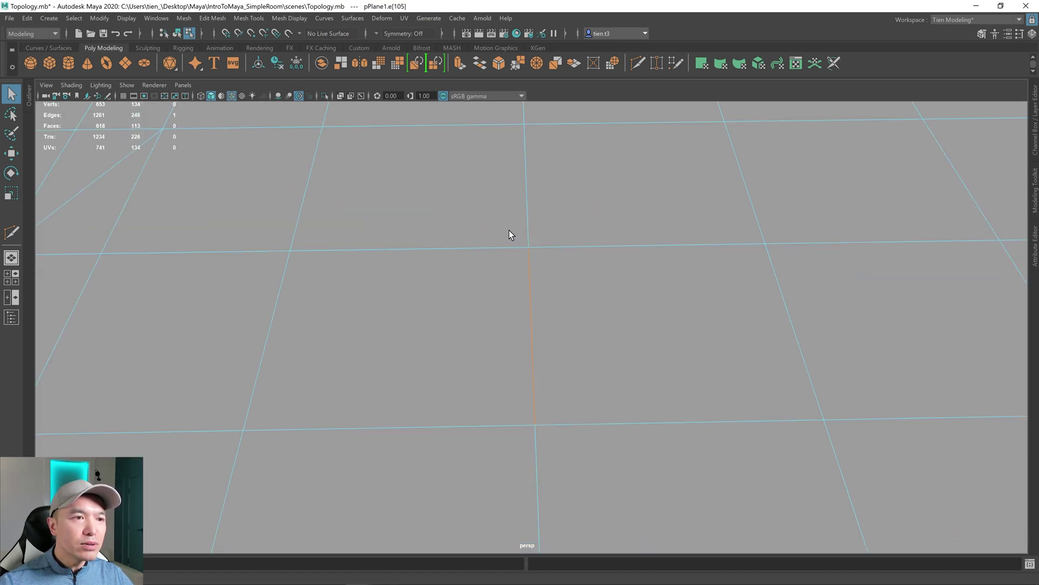
scroll(586, 252, "down", 1)
key("Delete")
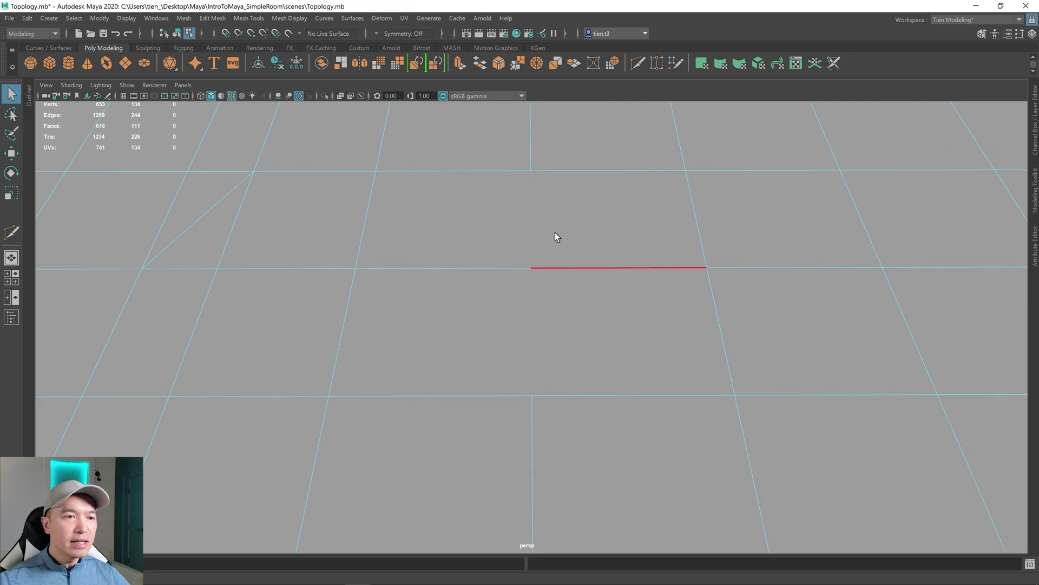
- Delete the remaining stray vertical edge, undoing an accidental vertex selection
right_click_drag(556, 233, 492, 222)
left_click_drag(512, 243, 549, 293)
scroll(549, 294, "down", 1)
key("ctrl+z")
key("ctrl+z")
key("ctrl+z")
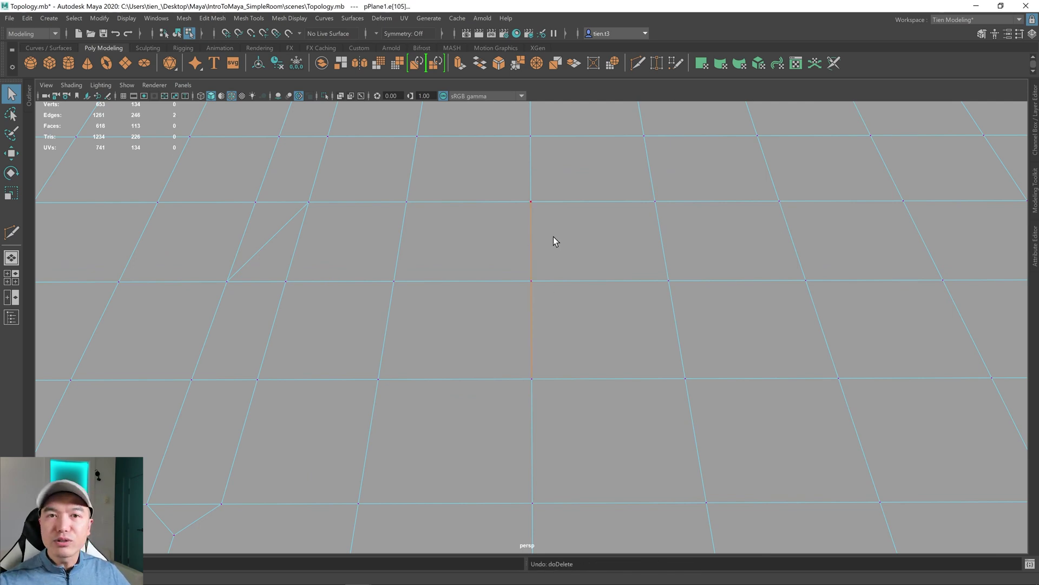
key("Delete")
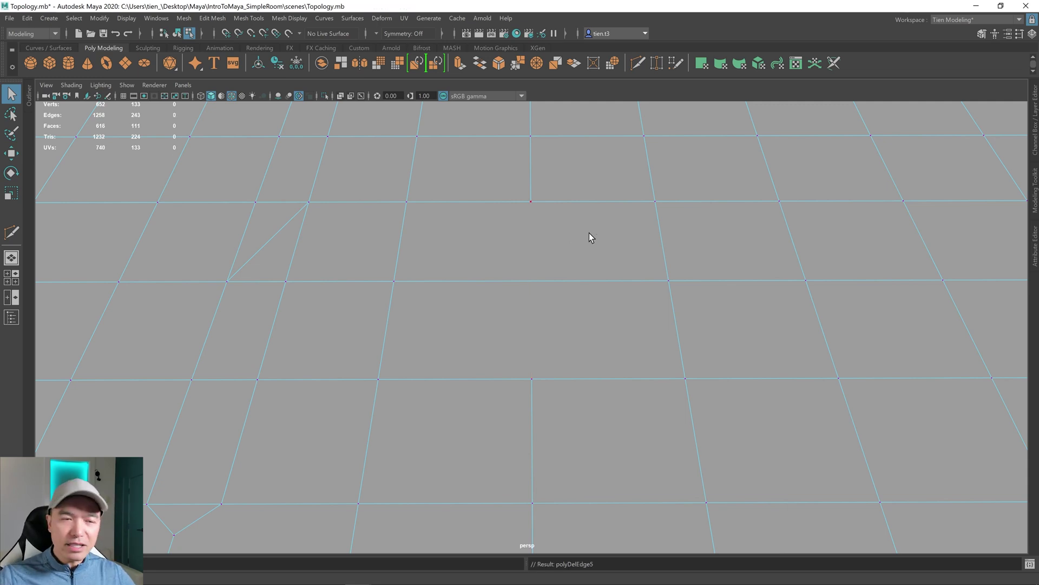
- Return the plane to Object Mode and zoom out toward the bevelled cube and other objects
right_click_drag(589, 233, 586, 261, "alt")
left_click_drag(585, 261, 559, 277, "alt")
scroll(491, 293, "down", 3)
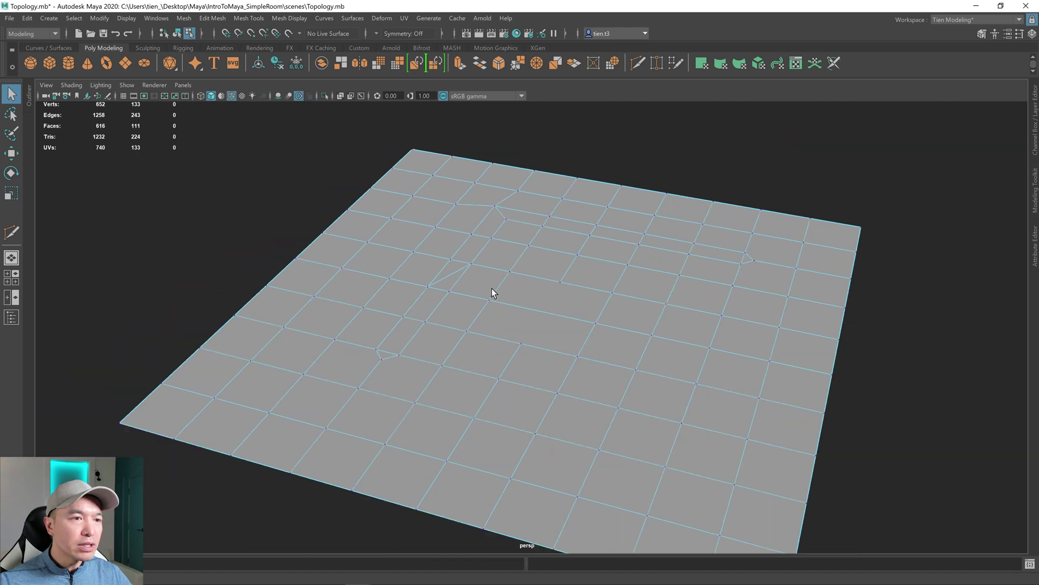
right_click_drag(486, 286, 530, 259)
left_click_drag(611, 220, 630, 325, "alt")
right_click_drag(674, 381, 573, 369, "alt")
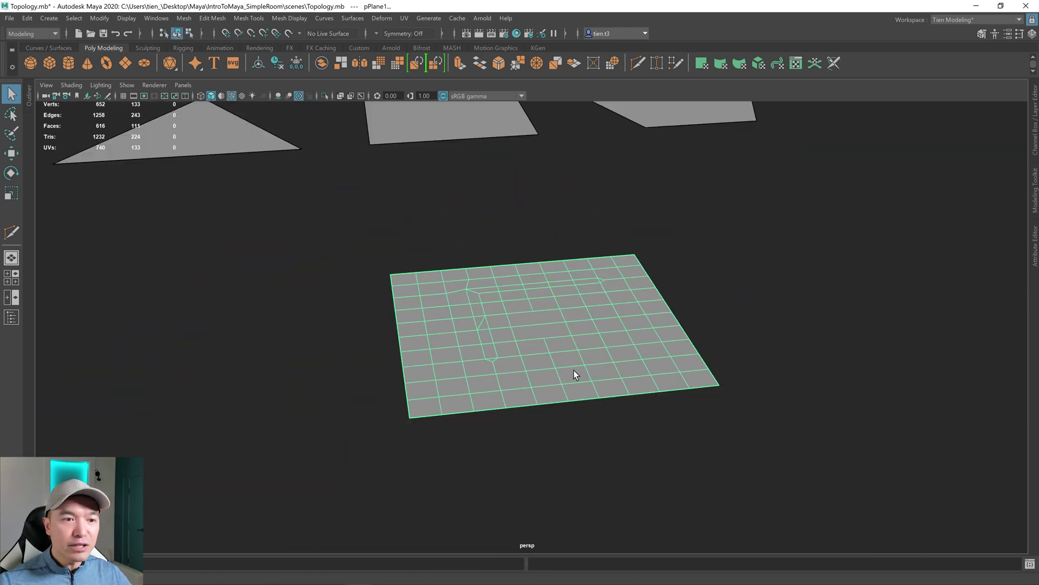
left_click_drag(614, 348, 622, 345, "alt")
middle_click_drag(593, 377, 561, 430, "alt")
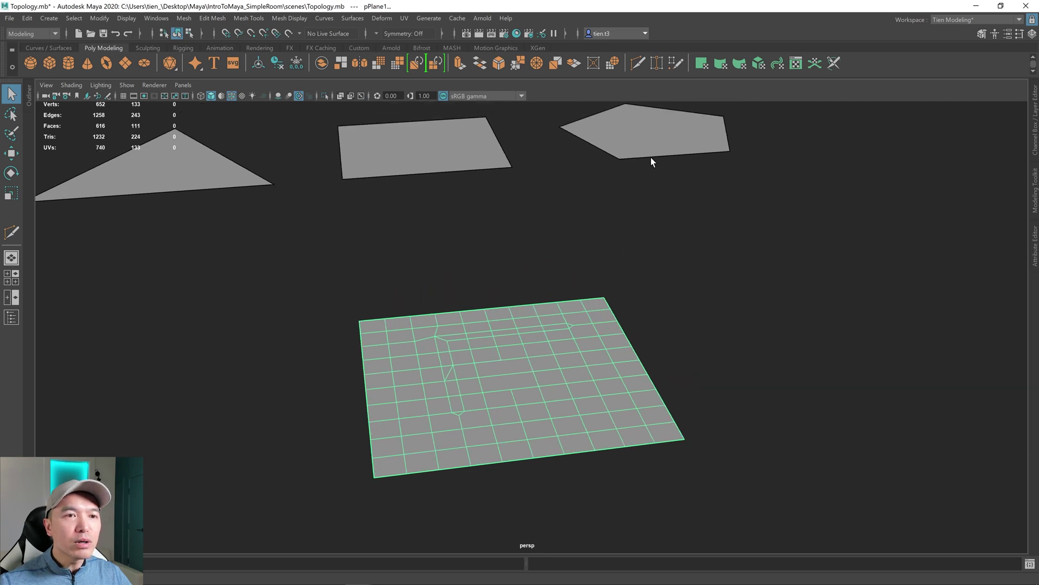
scroll(647, 167, "down", 2)
right_click_drag(529, 243, 406, 352, "alt")
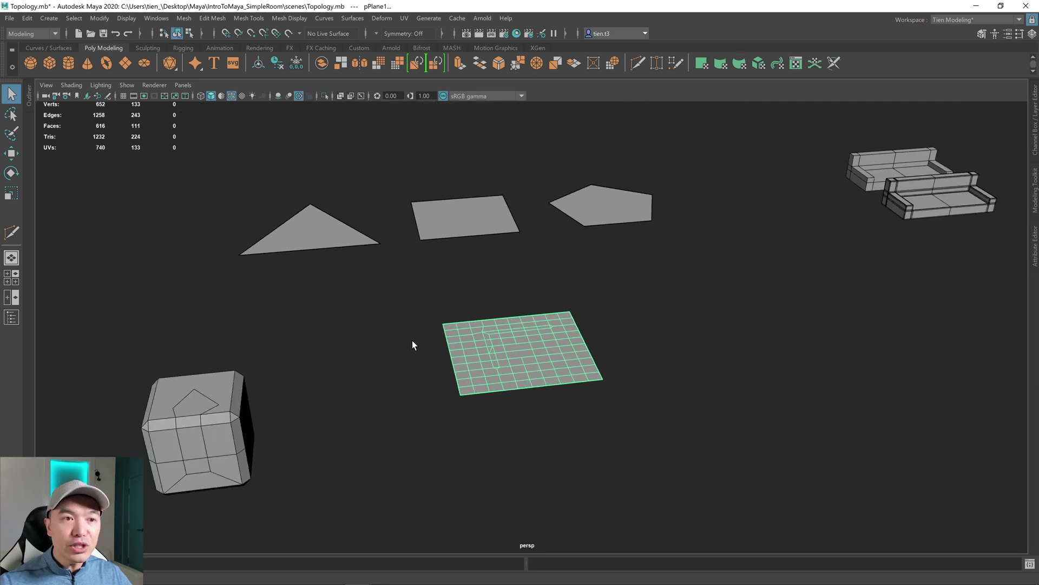
left_click_drag(406, 352, 538, 292, "alt")
right_click_drag(538, 292, 537, 304, "alt")
scroll(536, 303, "up", 3)
left_click(408, 321)
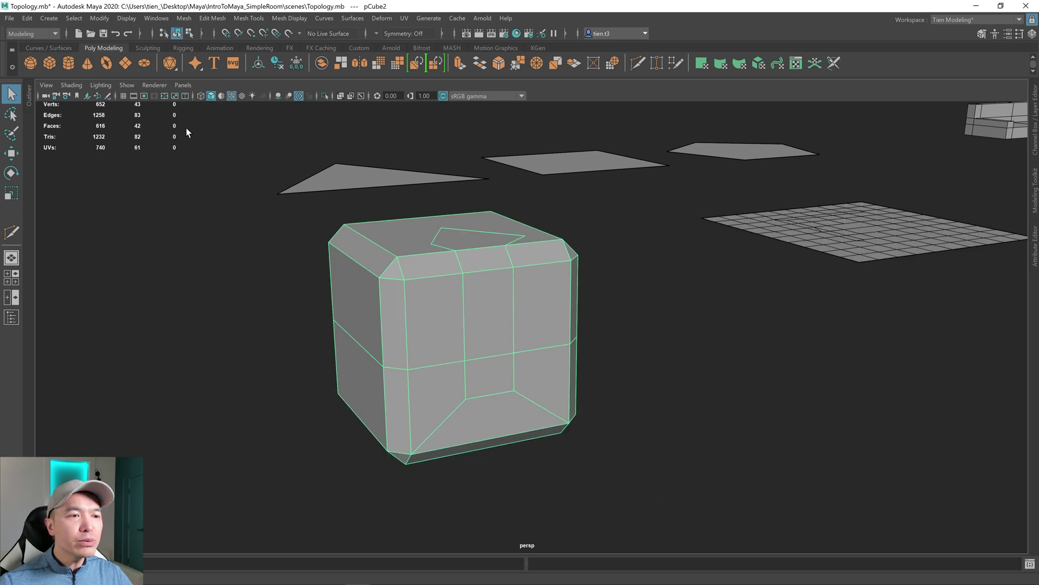
left_click_drag(472, 345, 502, 288, "alt")
left_click_drag(531, 214, 547, 274, "alt")
right_click(503, 284)
left_click(503, 313)
left_click(503, 314)
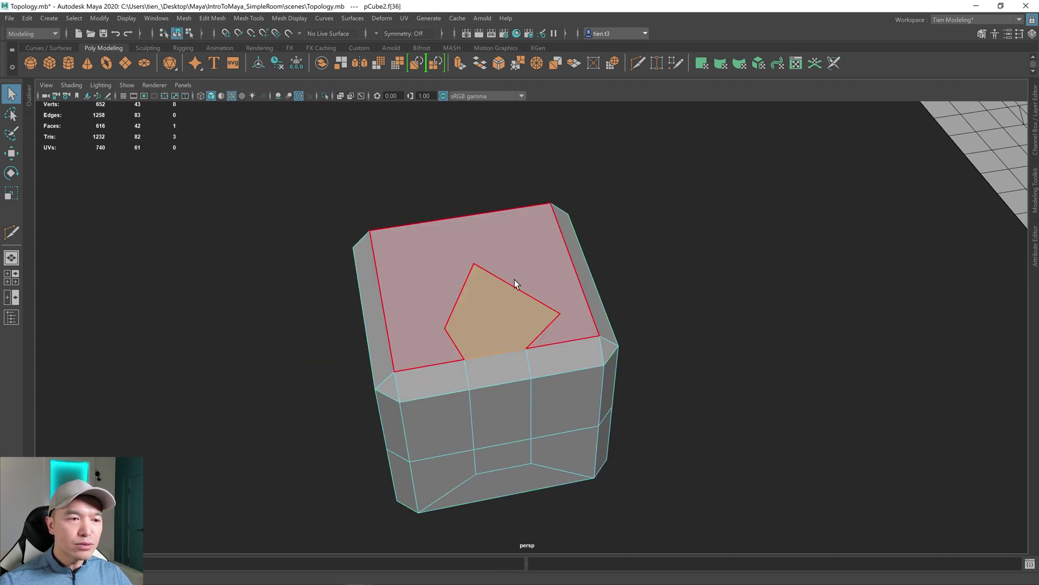
left_click(466, 320)
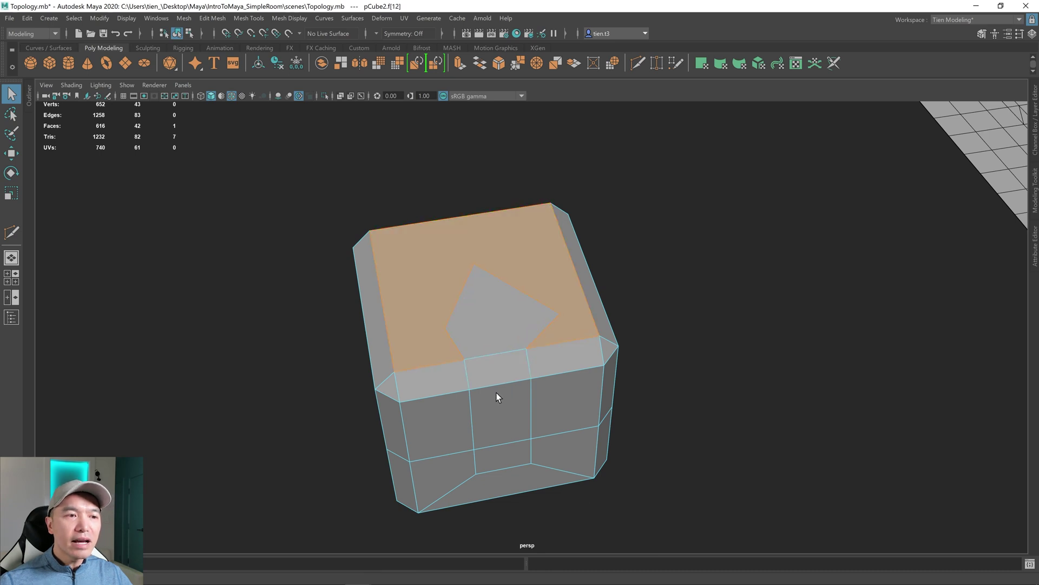
left_click_drag(573, 319, 575, 361, "alt")
middle_click_drag(652, 262, 559, 339, "alt")
key("F8")
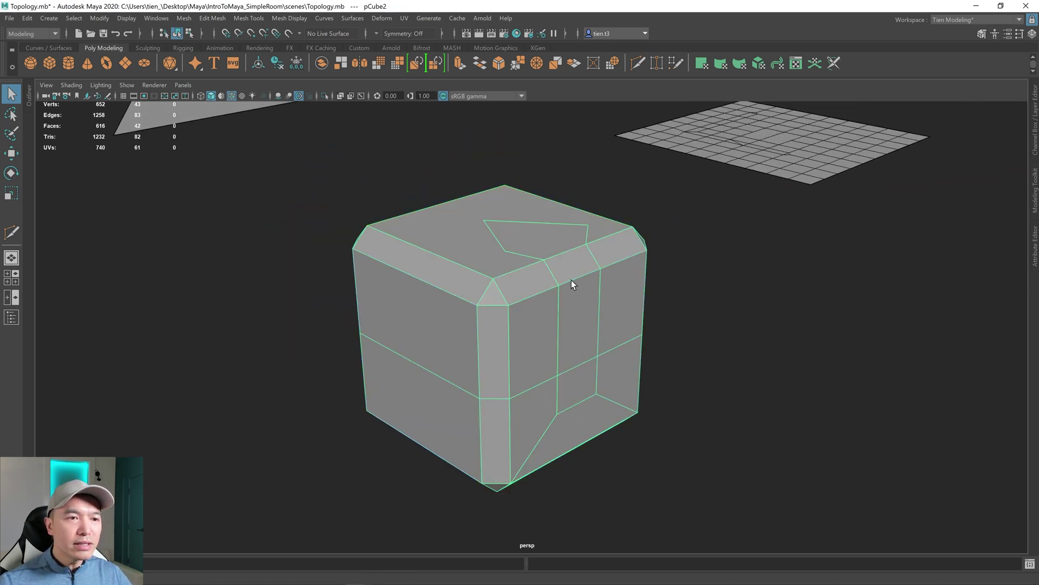
- Preview the bevelled cube as a smoothed mesh and inspect it from several angles
key("3")
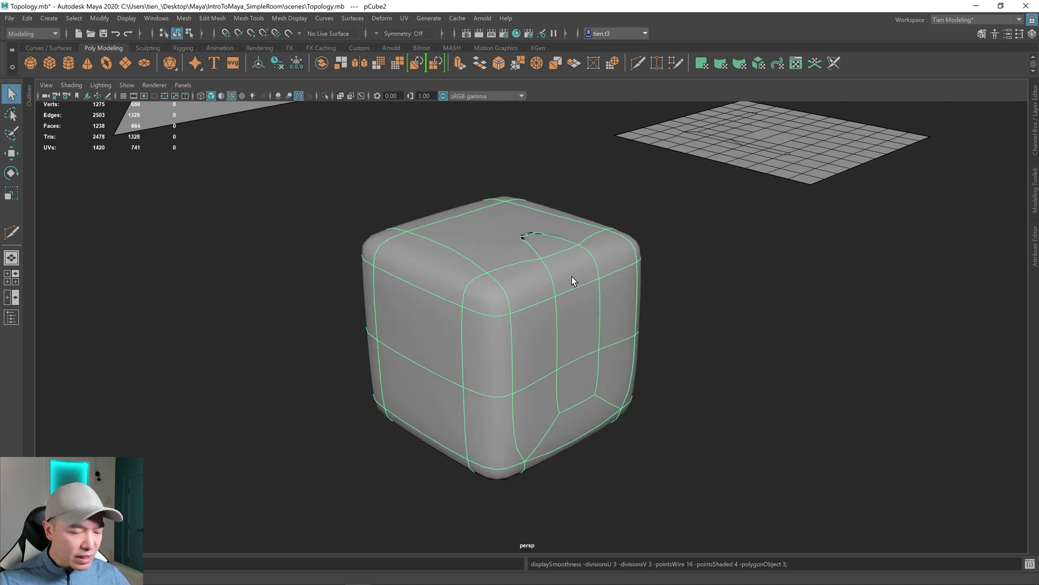
left_click_drag(571, 281, 583, 397, "alt")
middle_click_drag(582, 396, 611, 238, "alt")
scroll(586, 297, "up", 5)
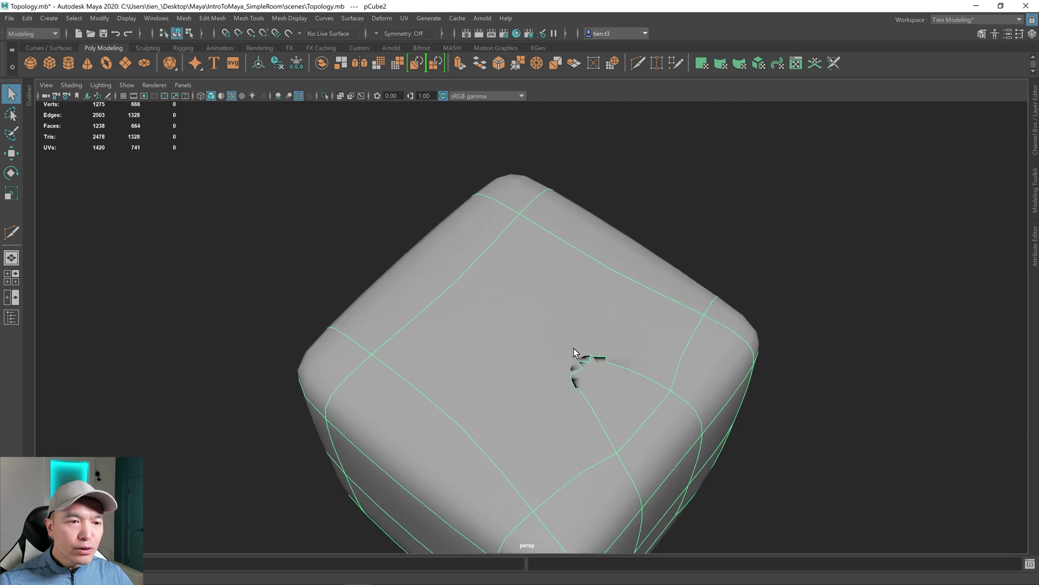
middle_click_drag(571, 353, 519, 326, "alt")
left_click_drag(426, 379, 470, 287, "alt")
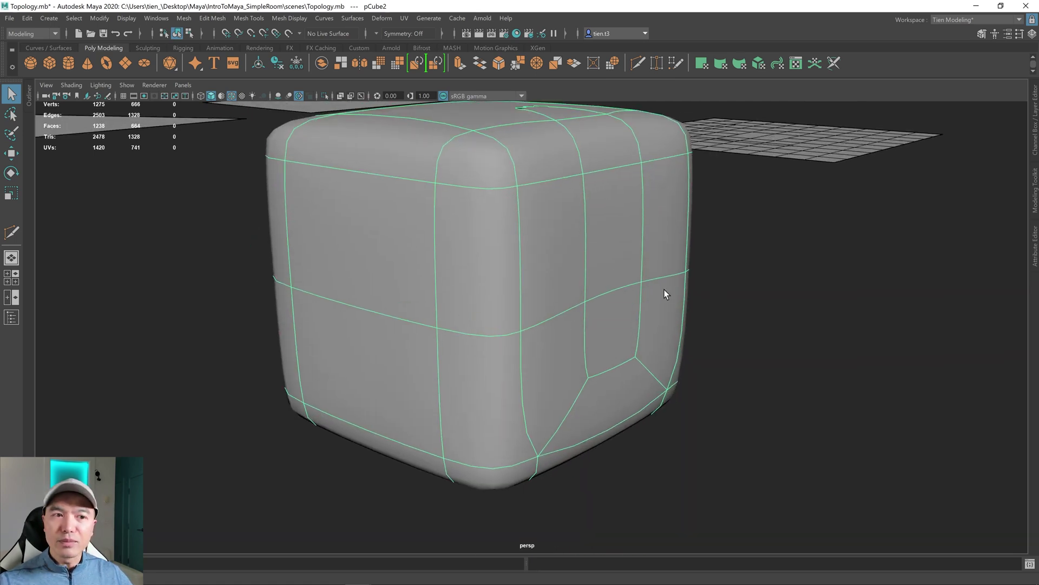
scroll(551, 303, "down", 3)
left_click_drag(545, 266, 521, 314, "alt")
scroll(527, 288, "up", 3)
middle_click_drag(529, 279, 527, 295, "alt")
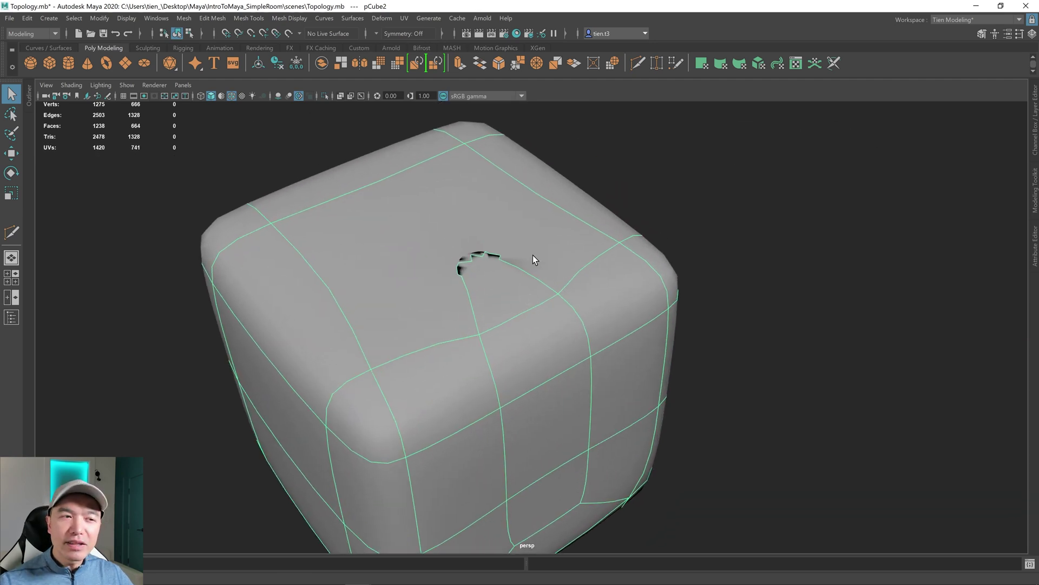
left_click_drag(520, 268, 524, 271, "alt")
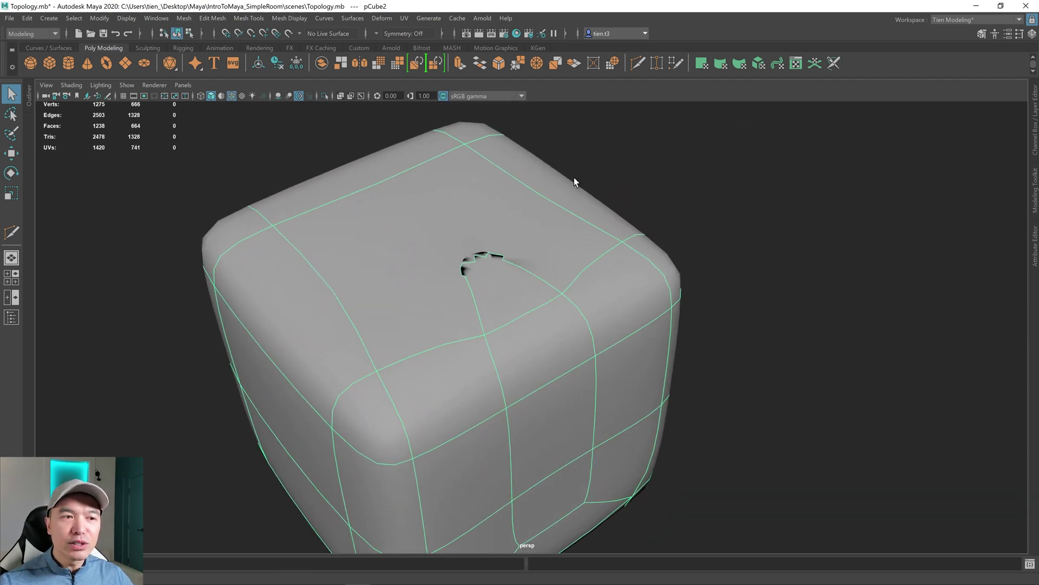
right_click_drag(500, 253, 494, 287)
- Turn off smooth preview and undo the SmoothPolygon, leaving the 42-face low-poly cube
key("1")
scroll(547, 232, "down", 2)
scroll(496, 288, "up", 5)
left_click_drag(496, 288, 571, 347, "alt")
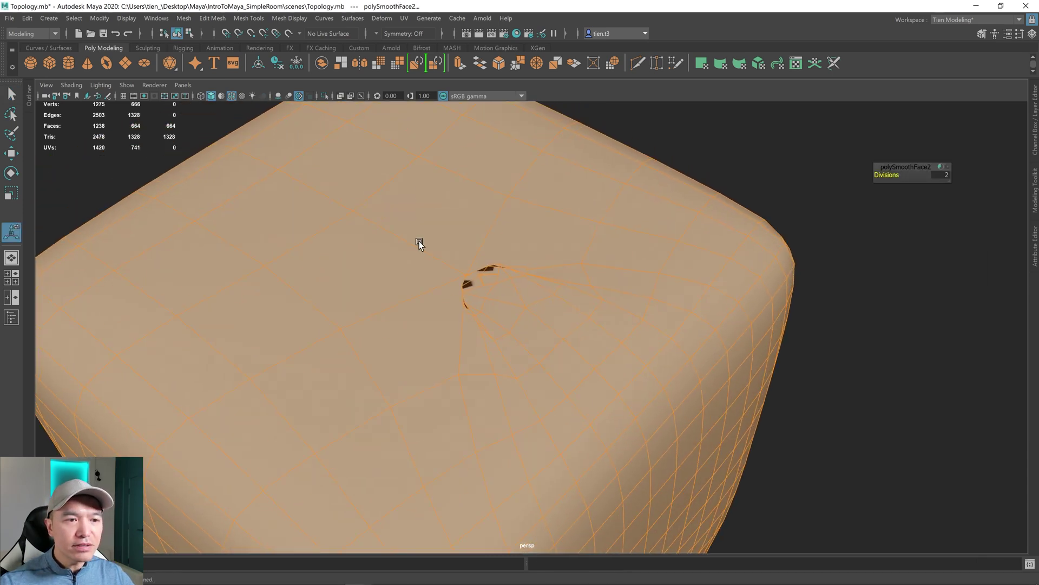
scroll(557, 308, "down", 5)
scroll(562, 341, "up", 5)
scroll(558, 336, "down", 3)
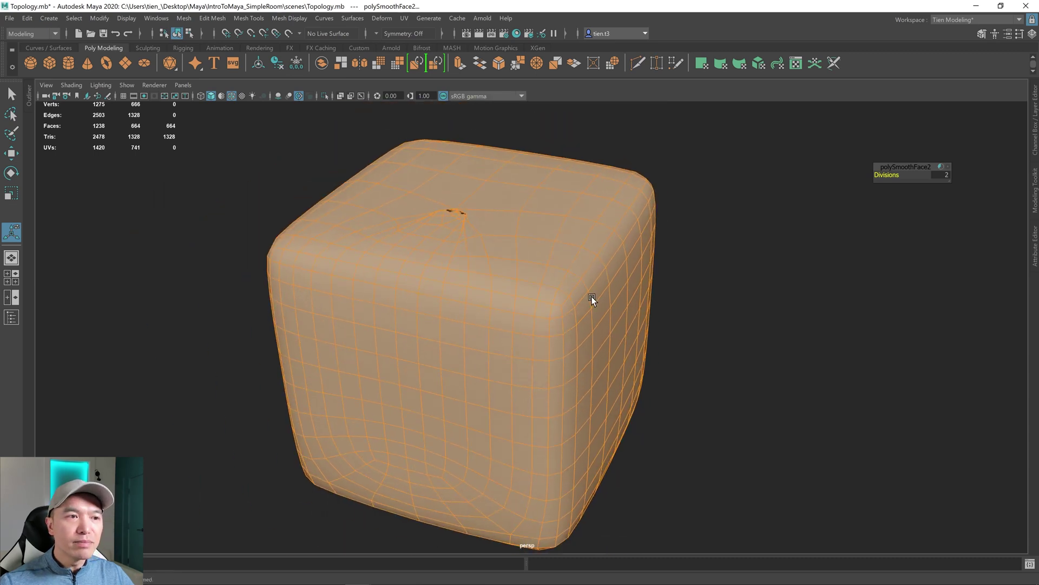
scroll(591, 300, "down", 2)
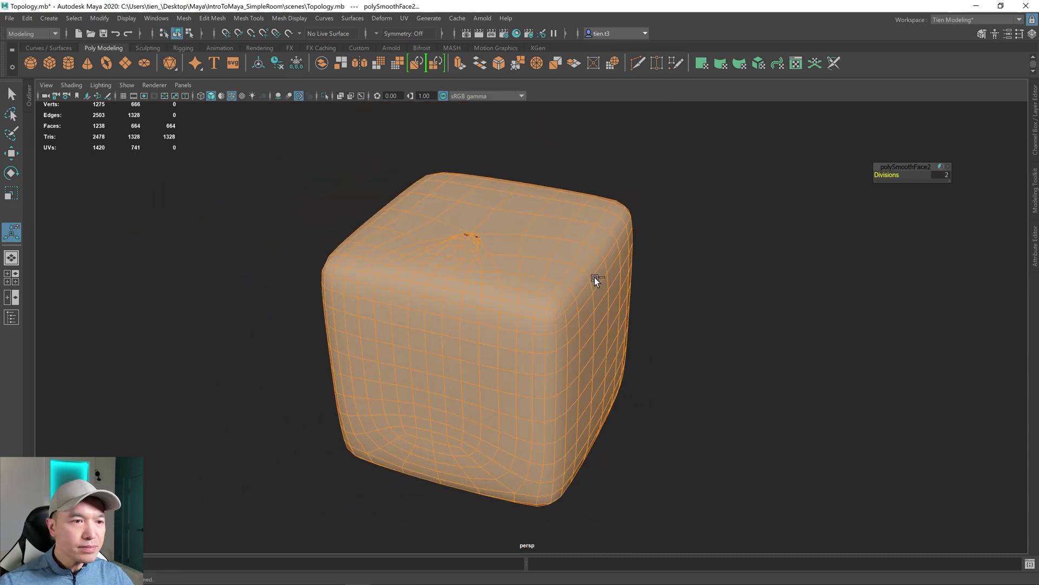
key("ctrl+z")
key("ctrl+z")
scroll(590, 282, "down", 7)
- Look down on the grid plane with its irregular L-shaped n-gon edges centred
middle_click_drag(719, 294, 583, 281, "alt")
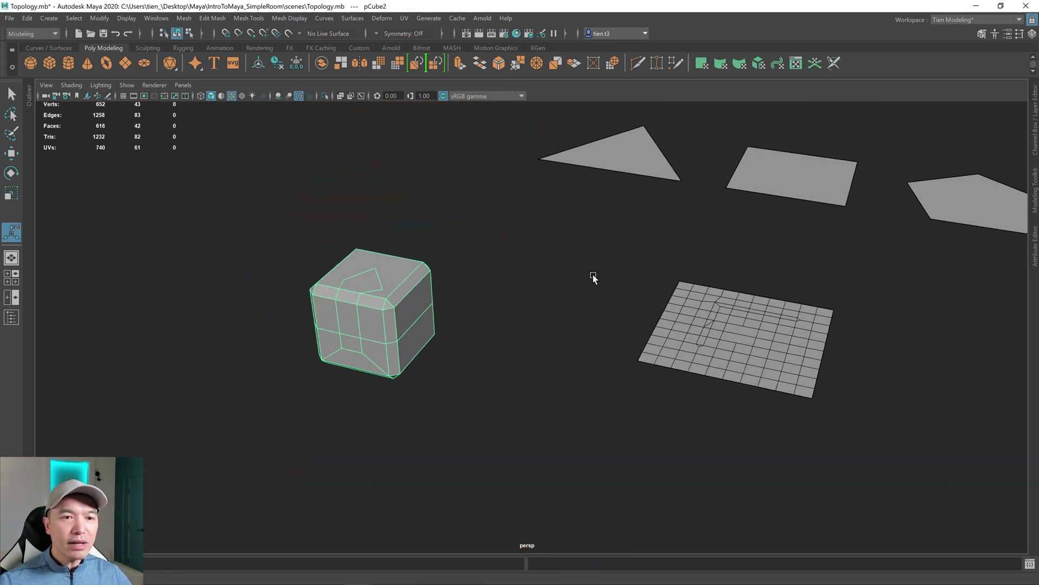
left_click_drag(583, 281, 674, 268, "alt")
middle_click_drag(674, 271, 518, 281, "alt")
scroll(573, 297, "up", 2)
left_click_drag(572, 297, 582, 297, "alt")
middle_click_drag(600, 291, 568, 311, "alt")
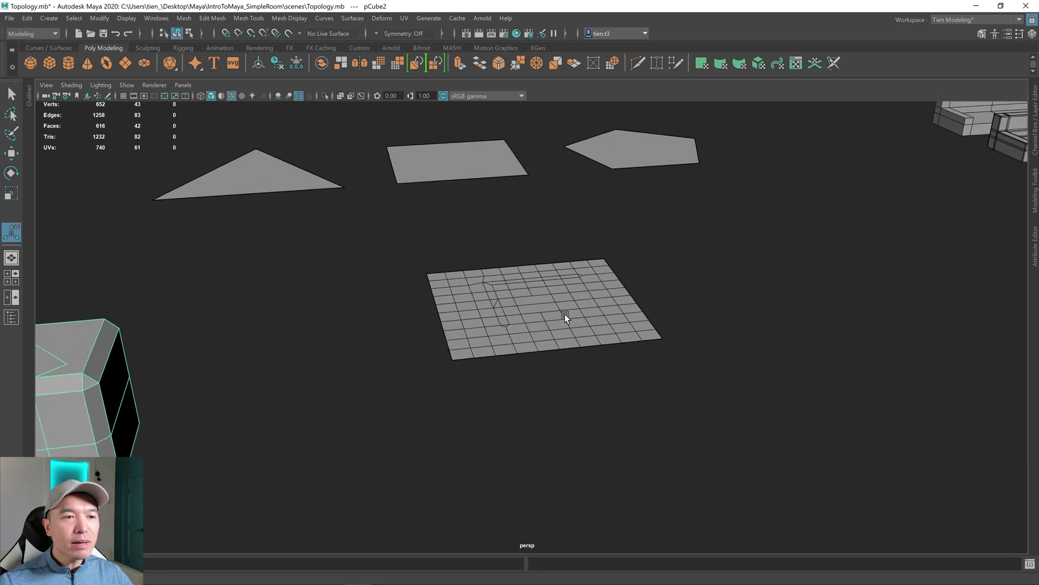
scroll(625, 283, "up", 4)
left_click_drag(624, 285, 447, 352, "alt")
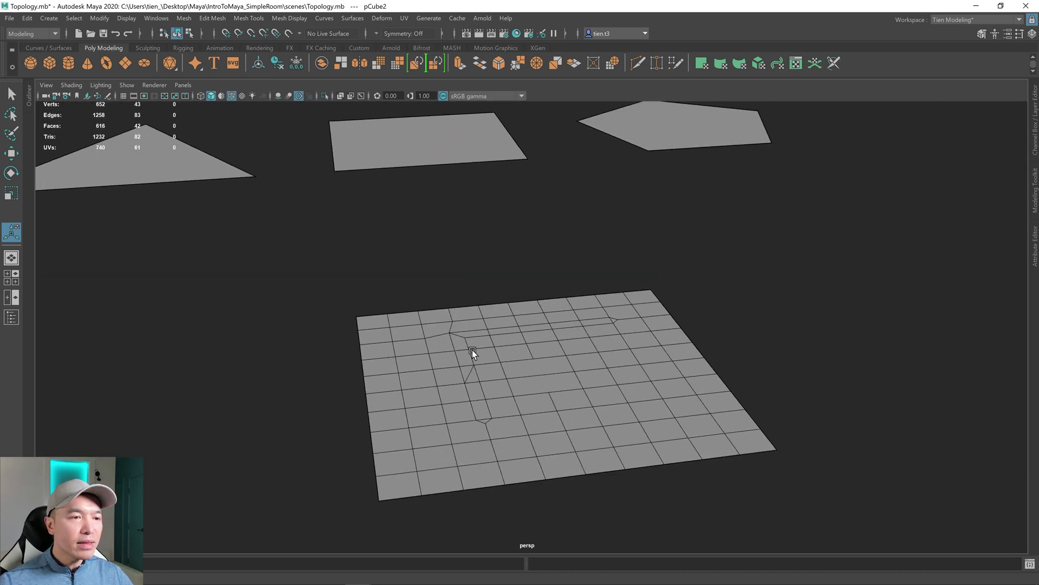
scroll(542, 358, "up", 3)
middle_click_drag(543, 368, 527, 330, "alt")
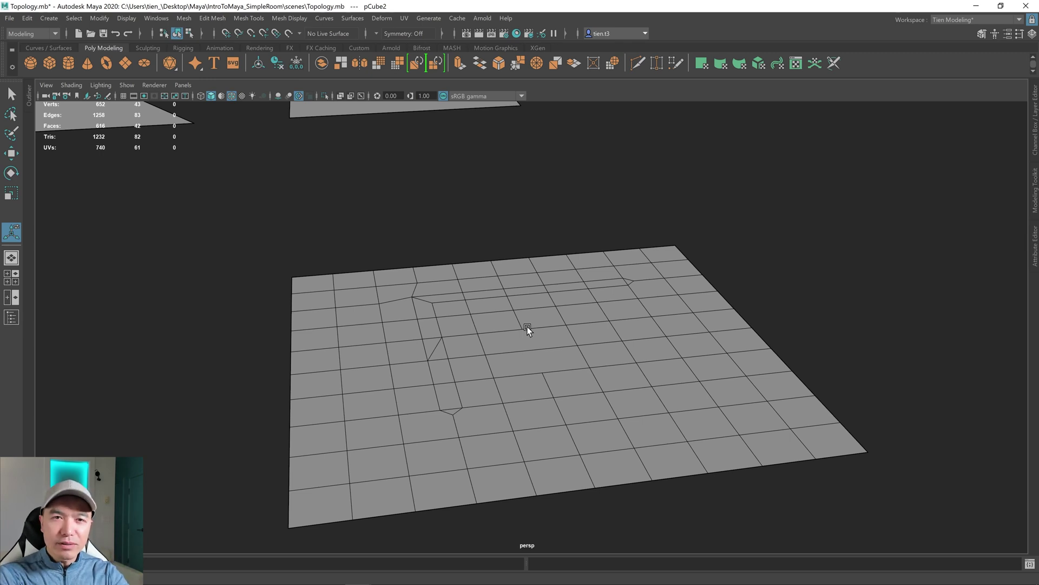
scroll(587, 295, "down", 5)
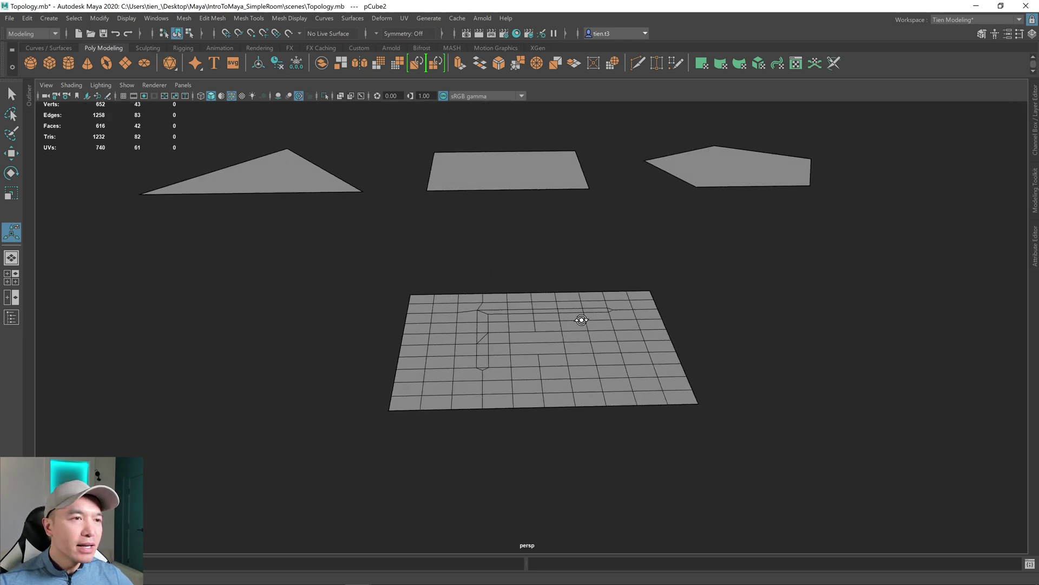
middle_click_drag(559, 307, 554, 349, "alt")
- Switch to the Select tool and set the mesh back to Object Mode
key("q")
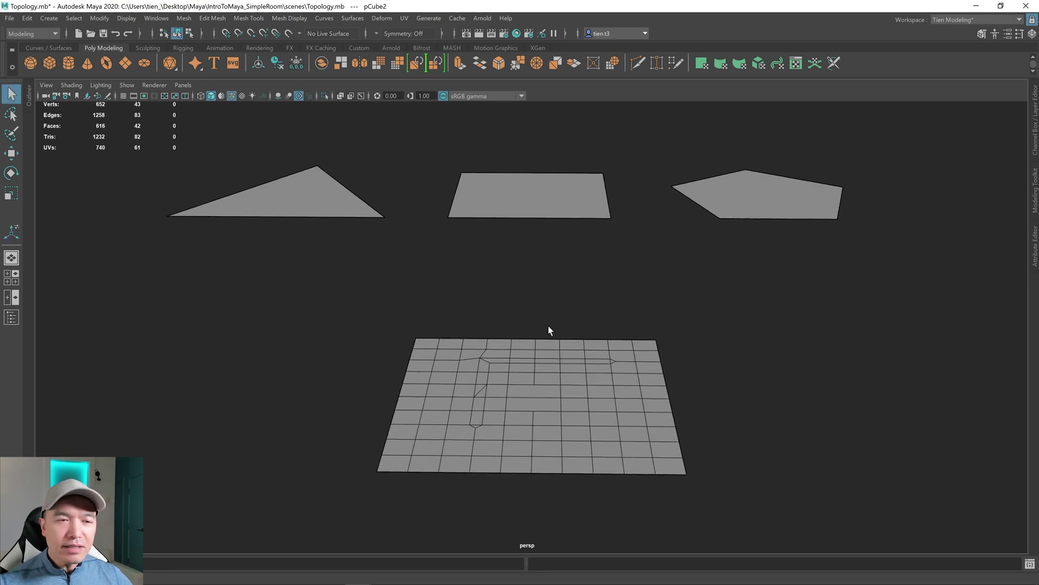
right_click_drag(548, 326, 609, 267)
left_click_drag(506, 366, 555, 294, "alt")
left_click(582, 388)
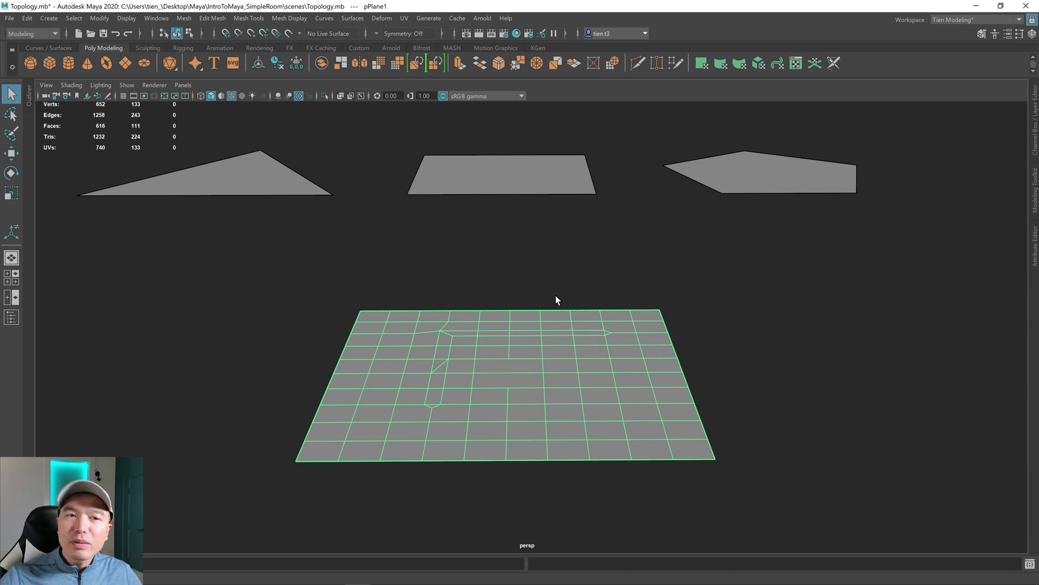
left_click_drag(556, 294, 532, 301, "alt")
right_click_drag(533, 301, 592, 268)
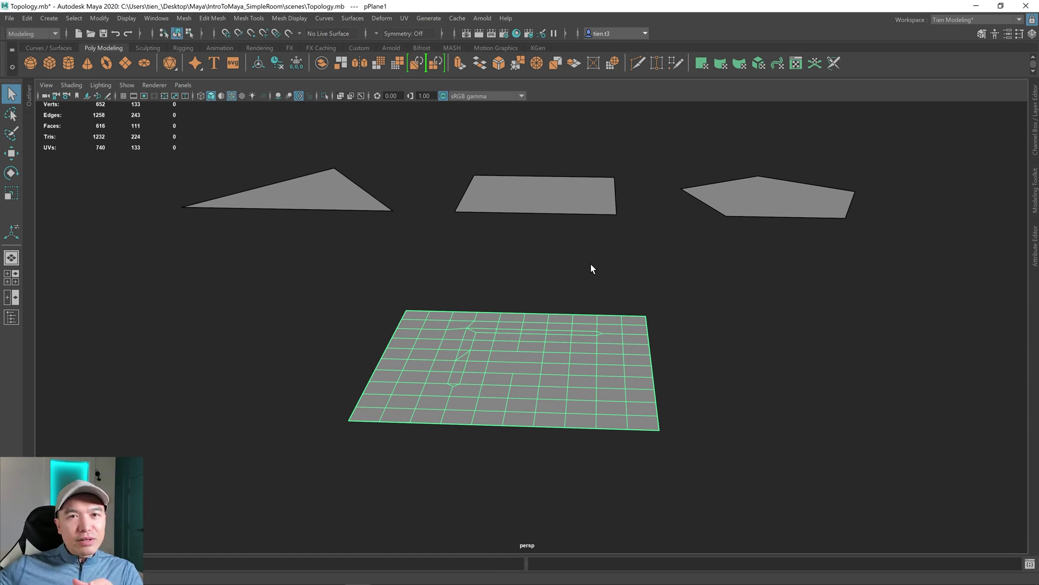
scroll(591, 265, "down", 1)
left_click_drag(670, 368, 633, 351, "alt")
middle_click_drag(633, 351, 669, 376, "alt")
left_click_drag(654, 369, 622, 348, "alt")
left_click_drag(814, 233, 809, 246, "alt")
left_click(765, 267)
scroll(580, 377, "up", 1)
left_click_drag(580, 377, 593, 372, "alt")
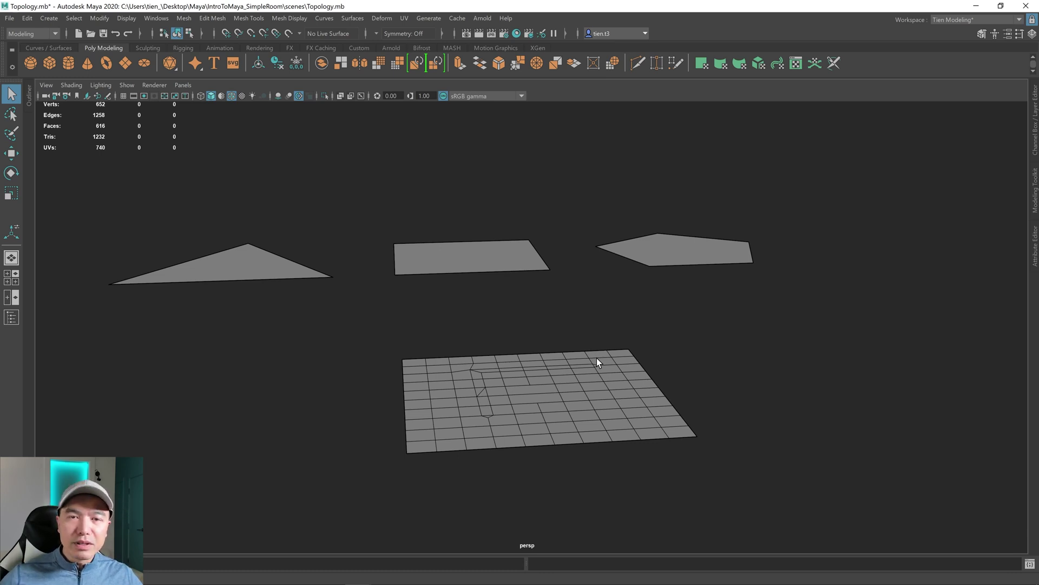
left_click_drag(597, 359, 557, 343, "alt")
- Select pCube4, frame it with F, and tumble to view both sofas from above
left_click(699, 282)
key("f")
right_click_drag(709, 279, 577, 342, "alt")
middle_click_drag(482, 362, 586, 328, "alt")
left_click_drag(586, 328, 562, 394, "alt")
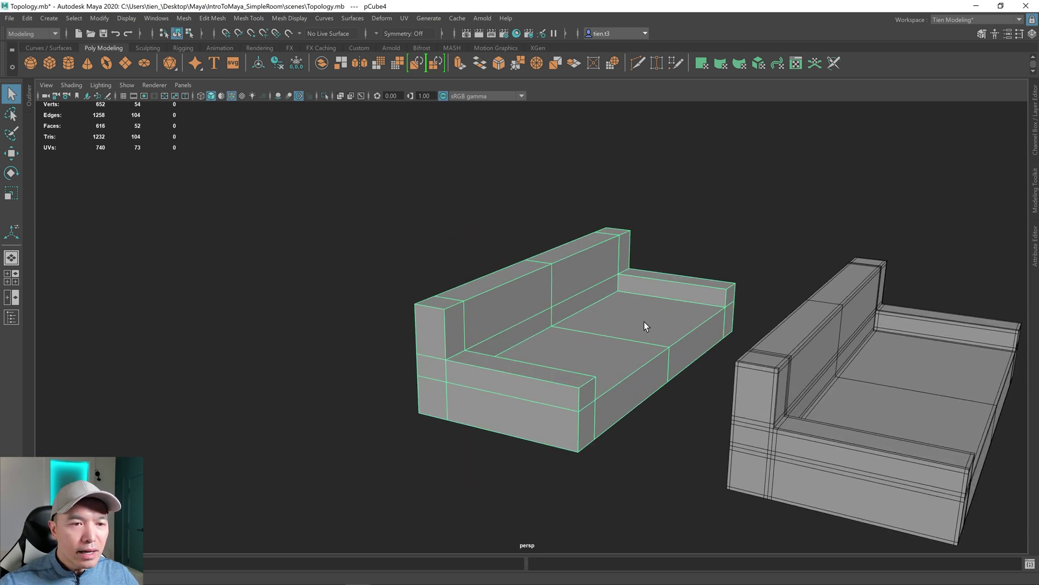
left_click_drag(644, 325, 620, 280, "alt")
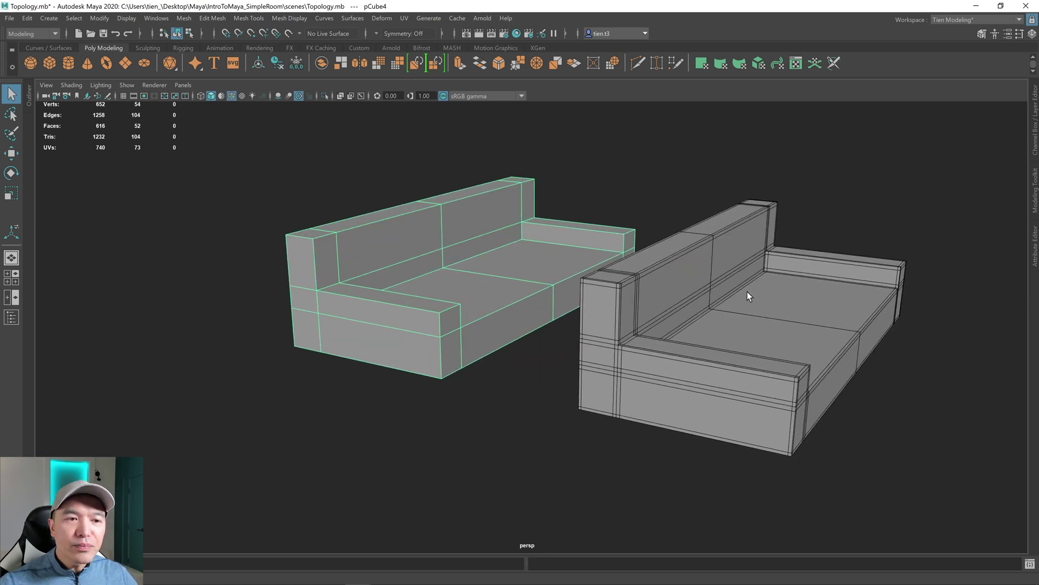
scroll(755, 294, "up", 5)
scroll(800, 306, "down", 3)
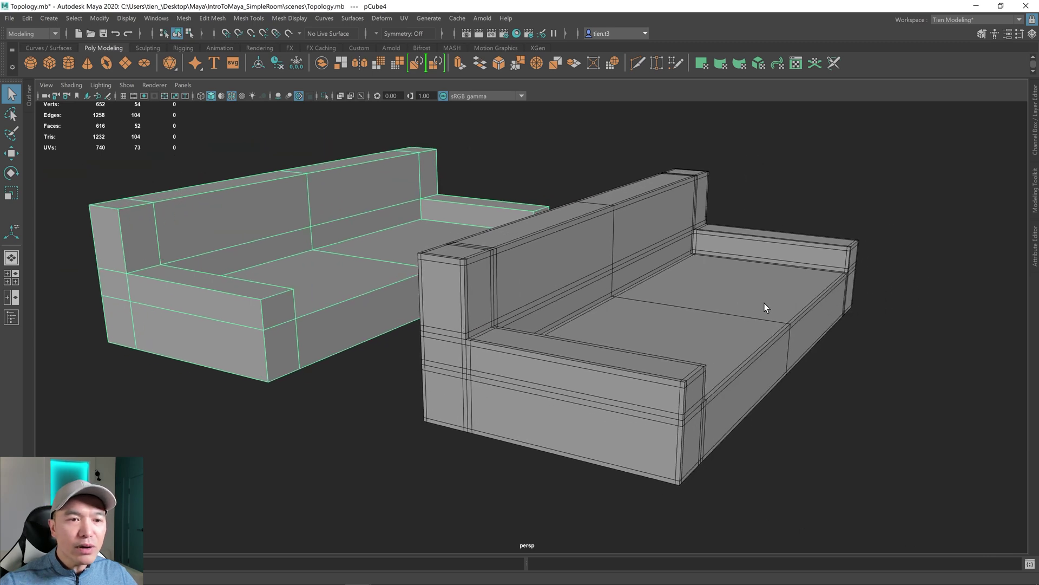
- Select the detailed right sofa pCube3 and switch it to Edge selection
left_click(767, 301)
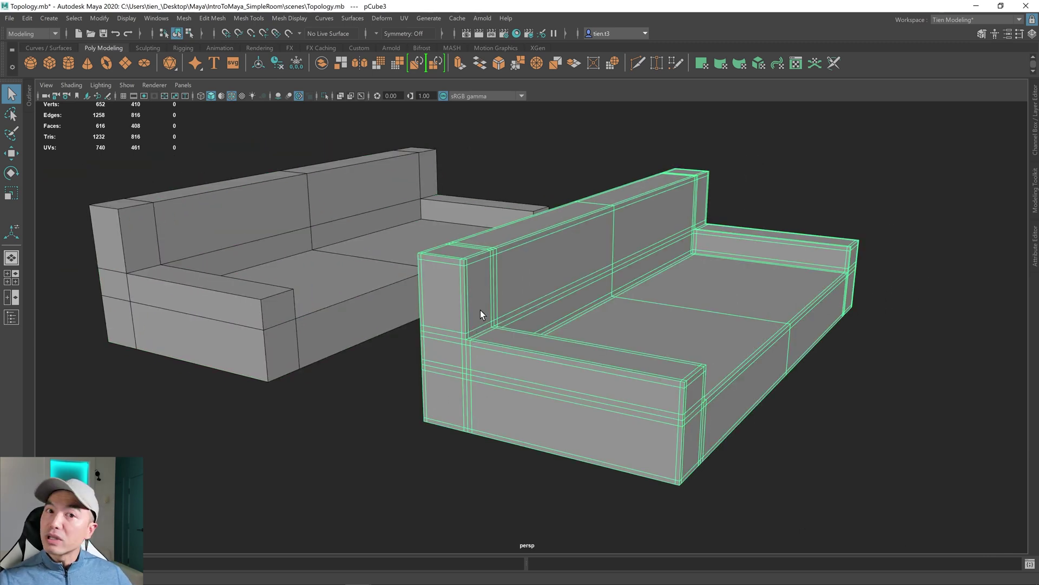
left_click_drag(484, 308, 644, 336, "alt")
scroll(629, 325, "up", 6)
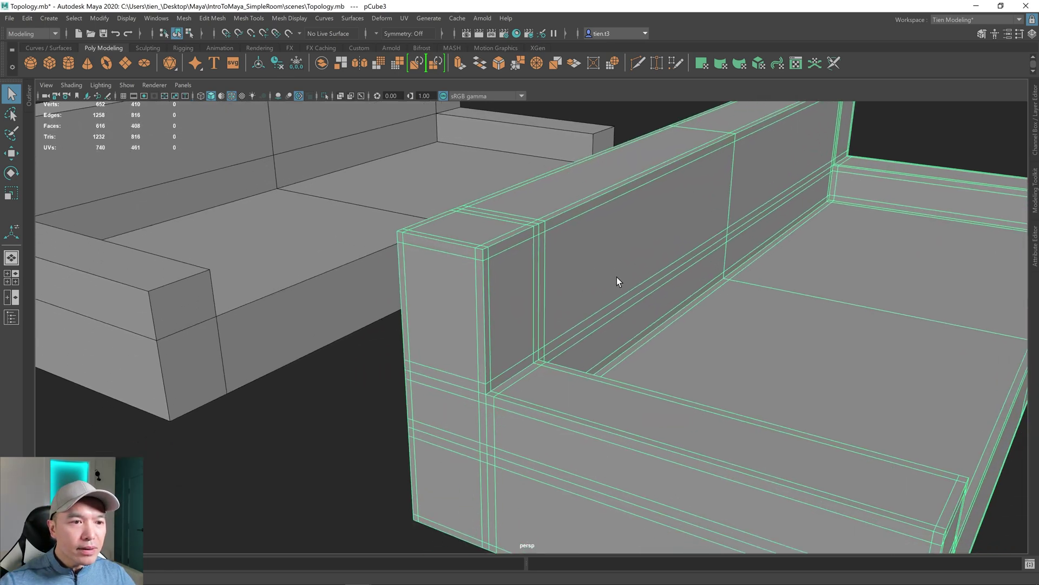
scroll(615, 282, "down", 3)
middle_click_drag(612, 398, 520, 334, "alt")
left_click_drag(519, 334, 551, 341, "alt")
middle_click_drag(706, 340, 589, 345, "alt")
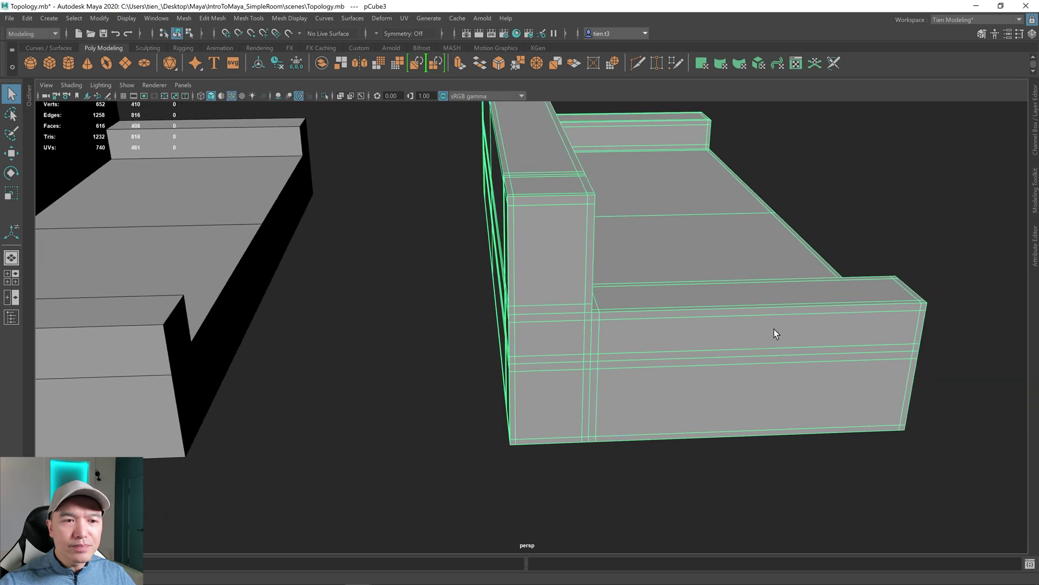
left_click_drag(634, 353, 482, 368, "alt")
middle_click_drag(483, 369, 533, 328, "alt")
scroll(509, 324, "down", 3)
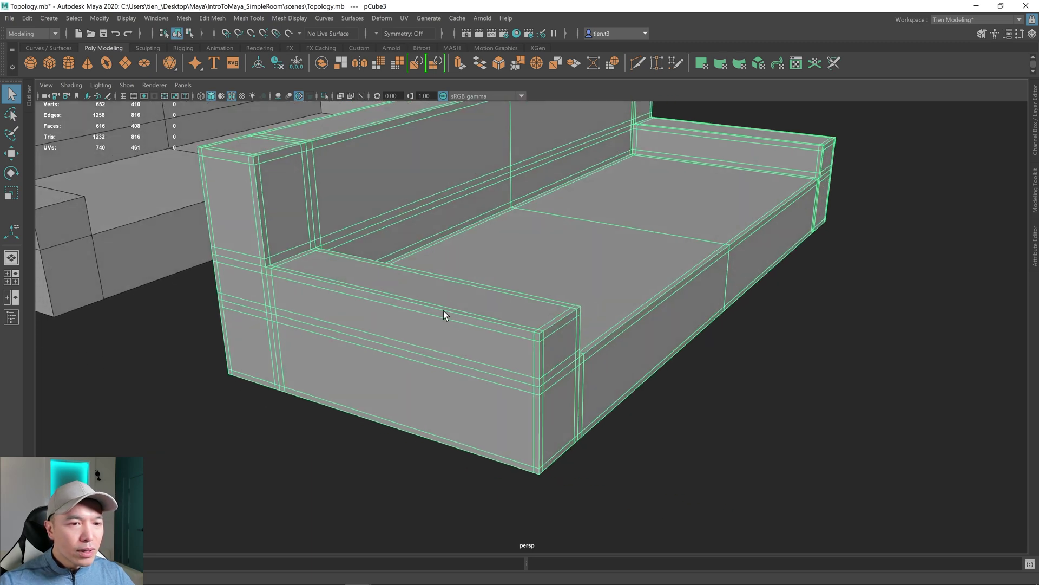
right_click_drag(446, 307, 359, 258)
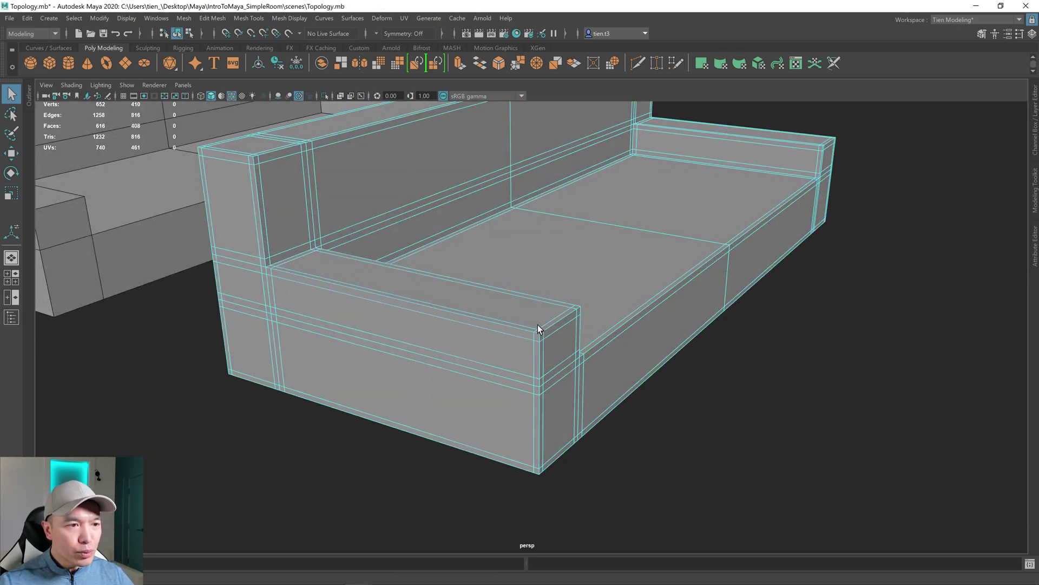
- Select the low-poly left sofa pCube4 and open the Multi-Cut tool settings
key("3")
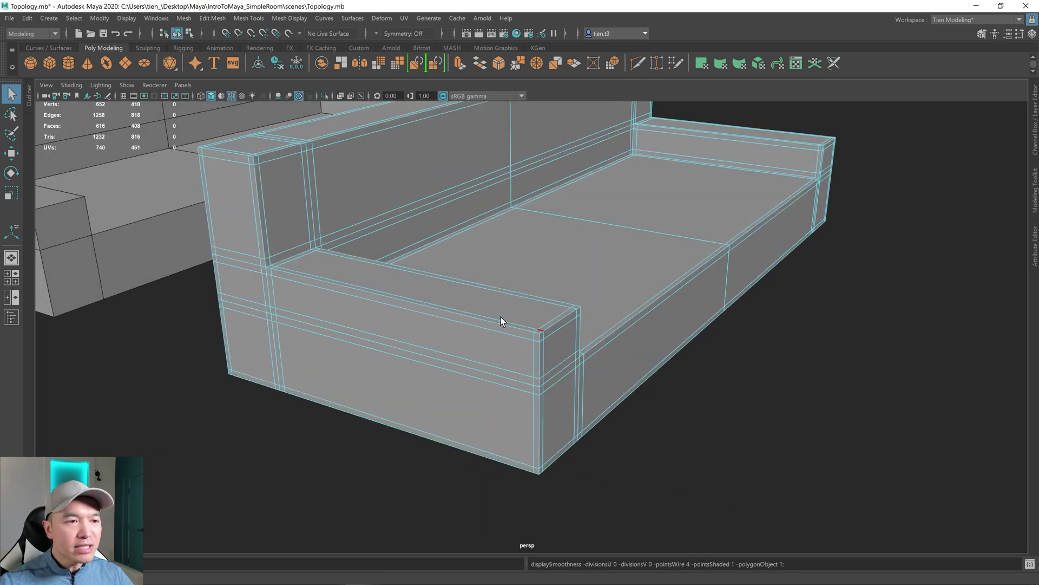
left_click_drag(447, 307, 473, 312, "alt")
left_click_drag(433, 277, 464, 293, "alt")
left_click_drag(744, 282, 626, 319, "alt")
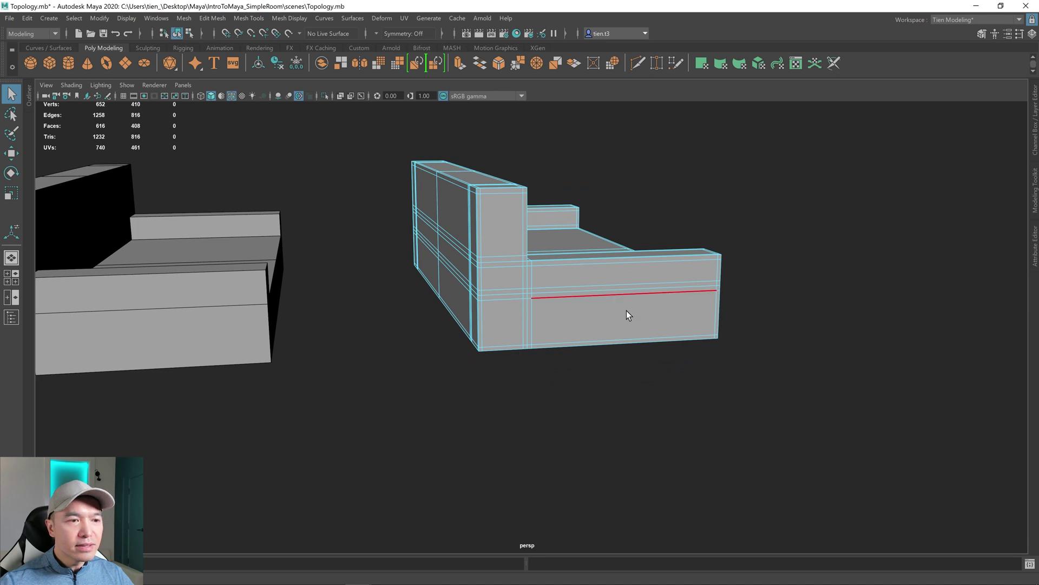
scroll(626, 310, "up", 5)
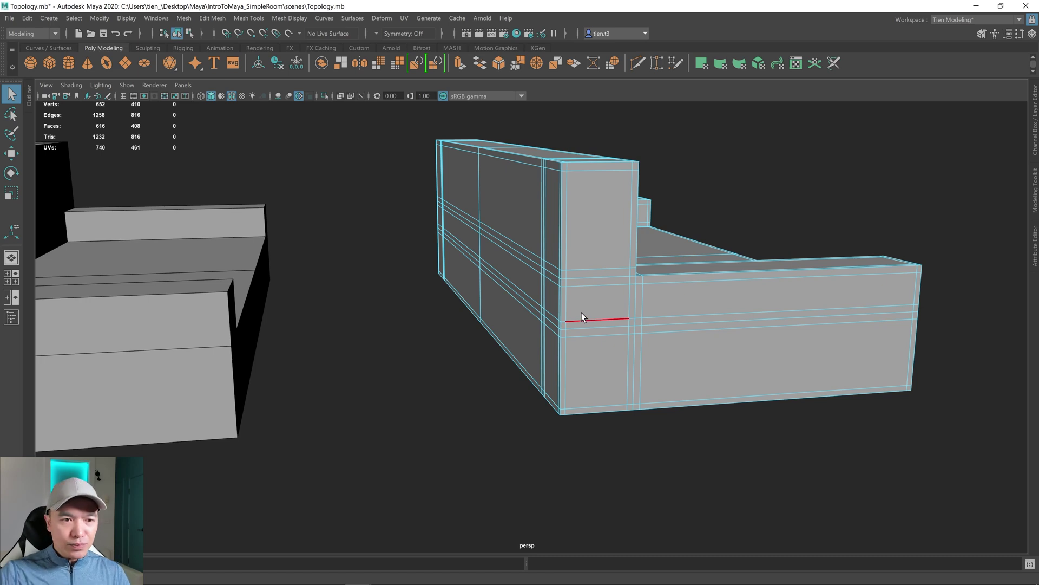
scroll(585, 295, "down", 2)
middle_click_drag(585, 295, 789, 253, "alt")
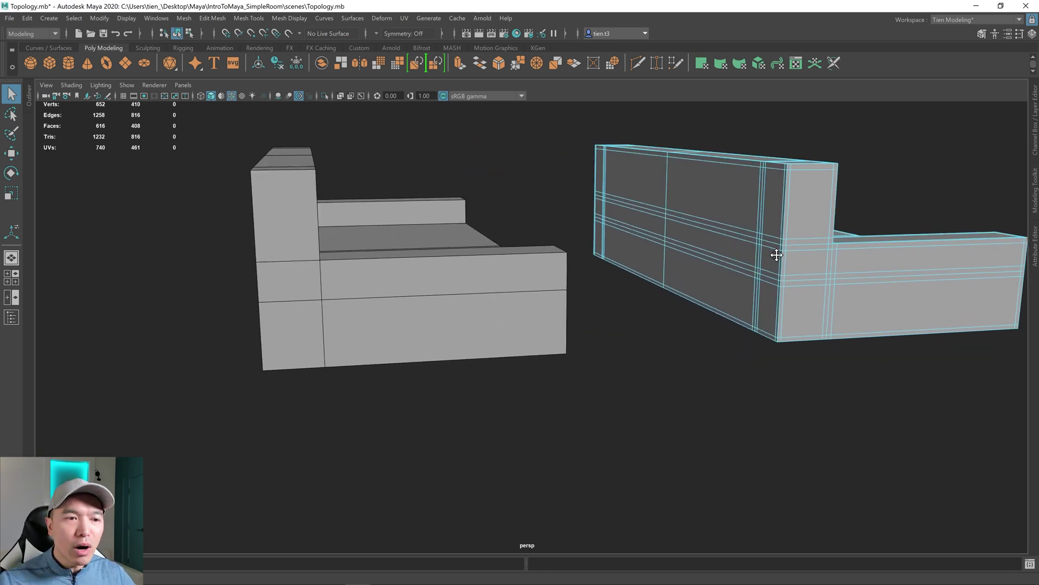
left_click_drag(789, 253, 447, 271, "alt")
left_click(429, 255)
scroll(428, 260, "up", 3)
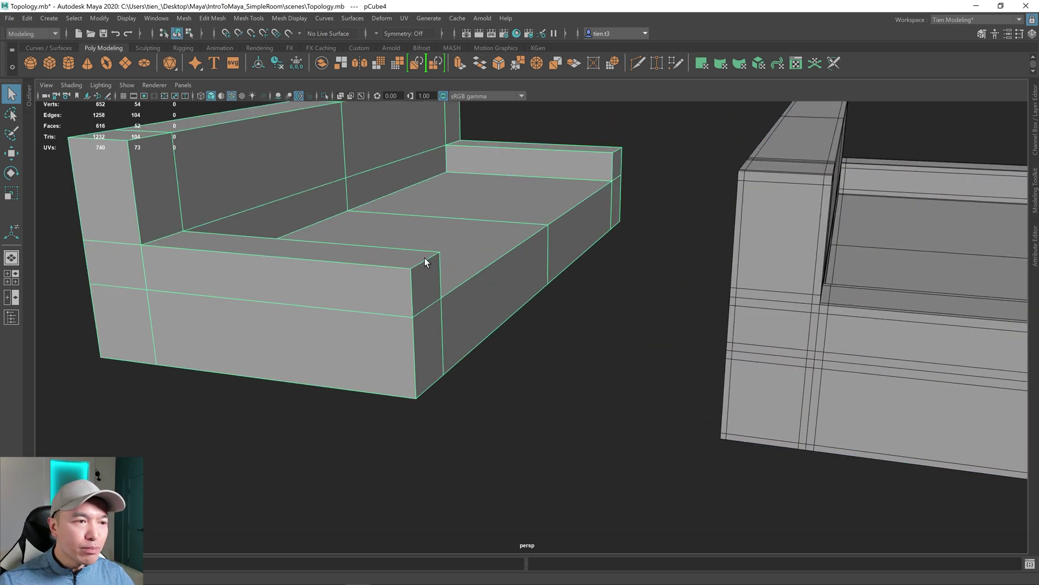
right_click_drag(388, 242, 349, 239, "shift")
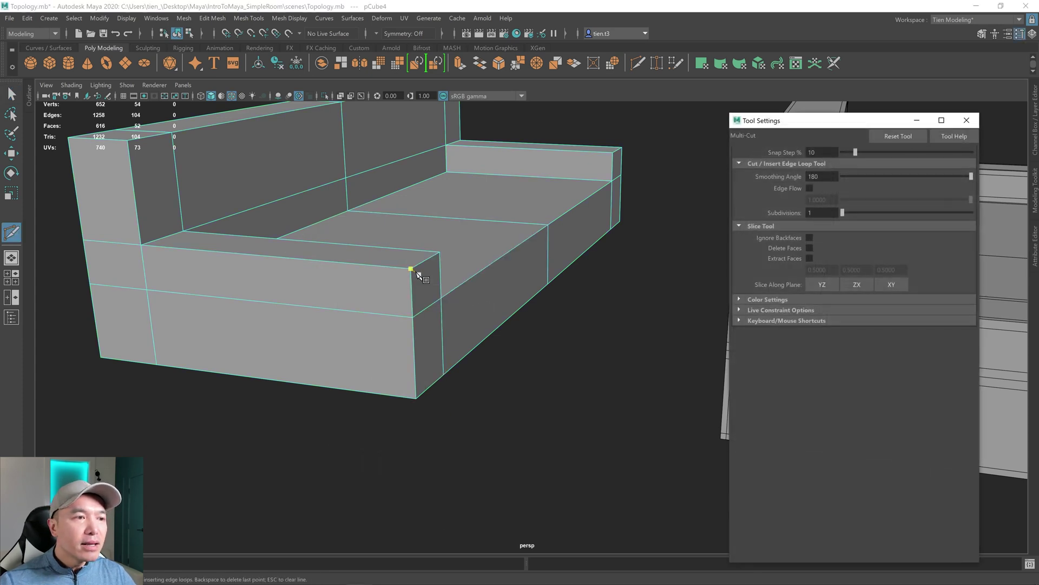
- Cut a new edge across the sofa arm with Multi-Cut and commit it
left_click(967, 121)
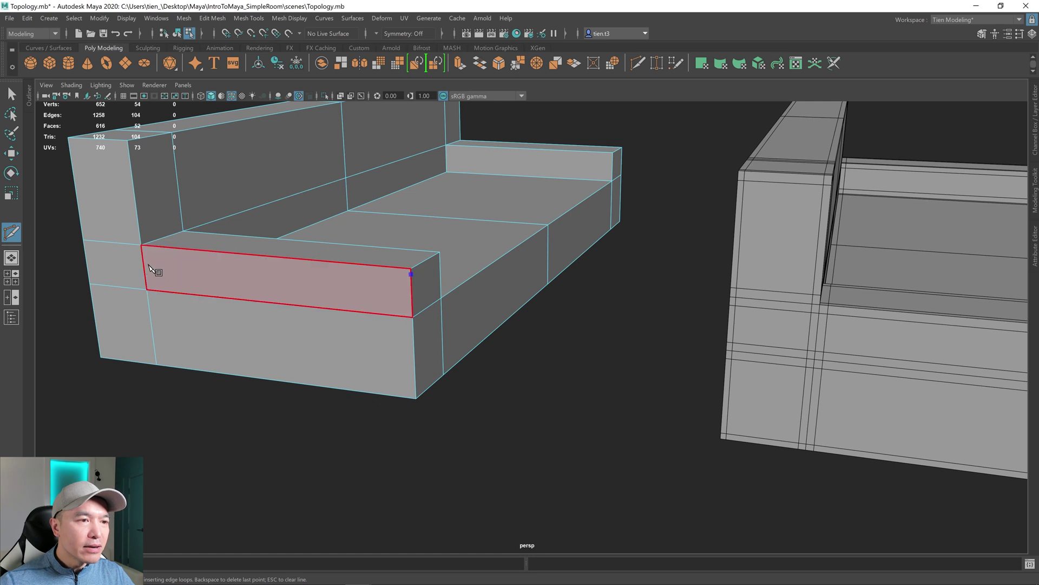
left_click(143, 258)
middle_click_drag(143, 259, 210, 268, "alt")
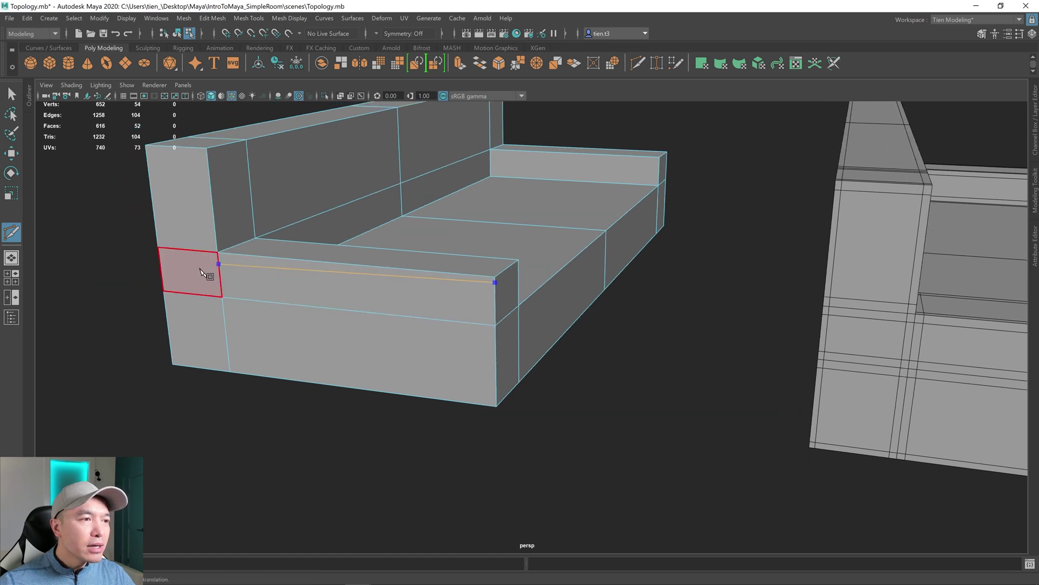
key("Return")
left_click_drag(205, 211, 228, 287, "alt")
middle_click_drag(228, 287, 254, 295, "alt")
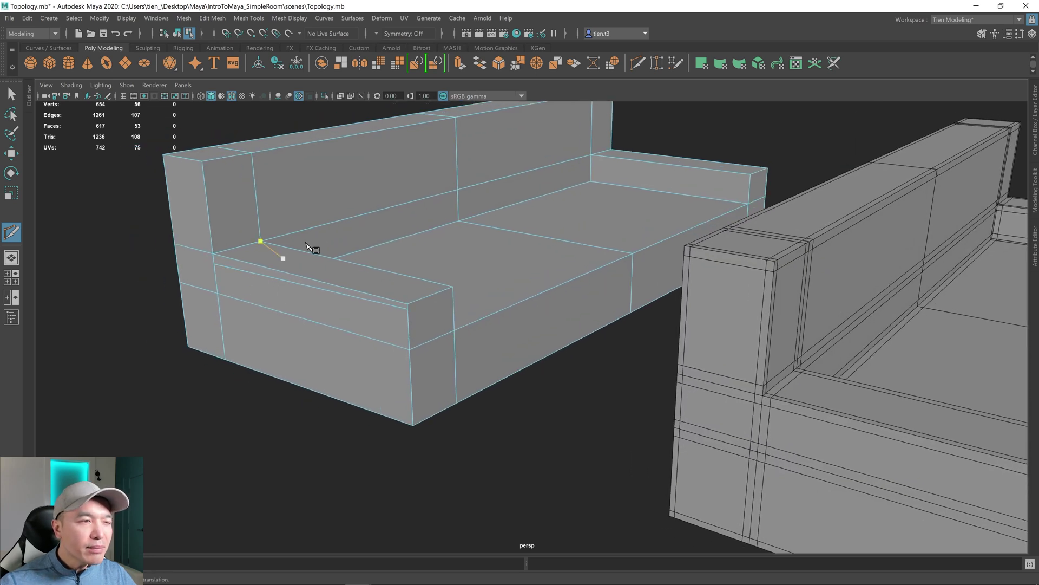
left_click_drag(297, 283, 298, 291, "alt")
- Select the horizontal edge along the arm and delete it
key("q")
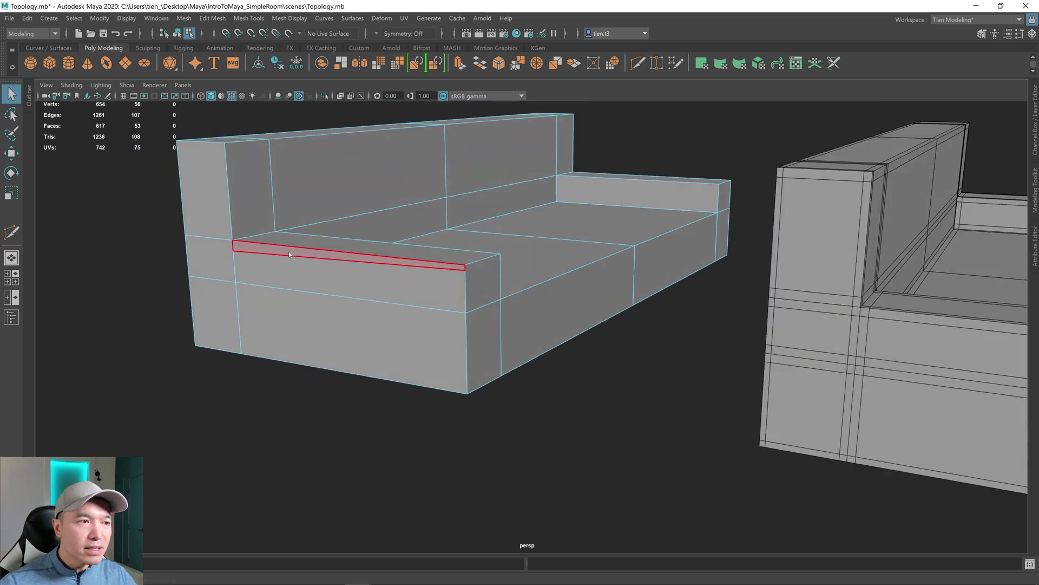
right_click_drag(288, 252, 288, 196)
left_click(293, 255)
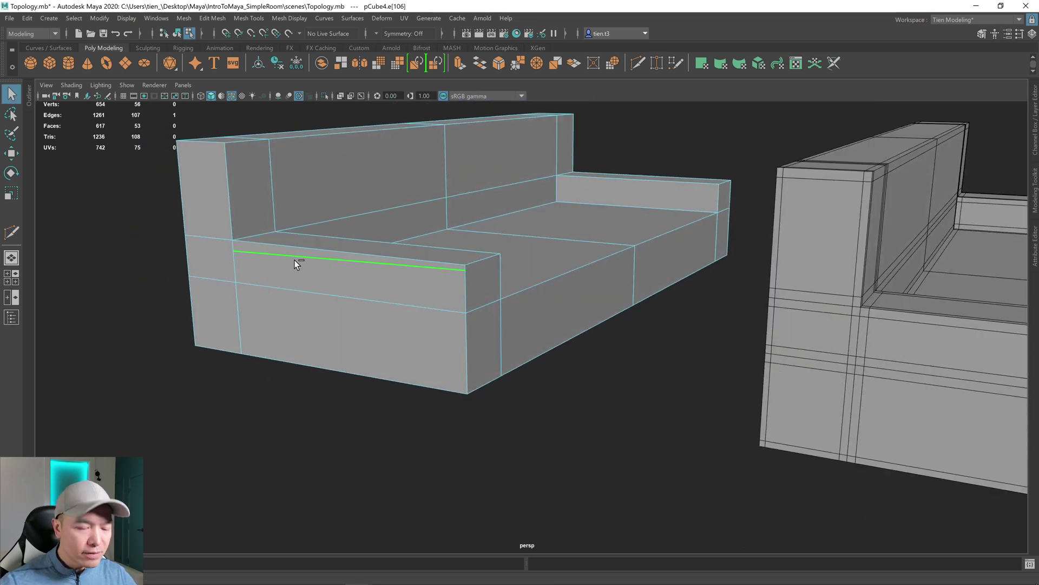
key("ctrl+Delete")
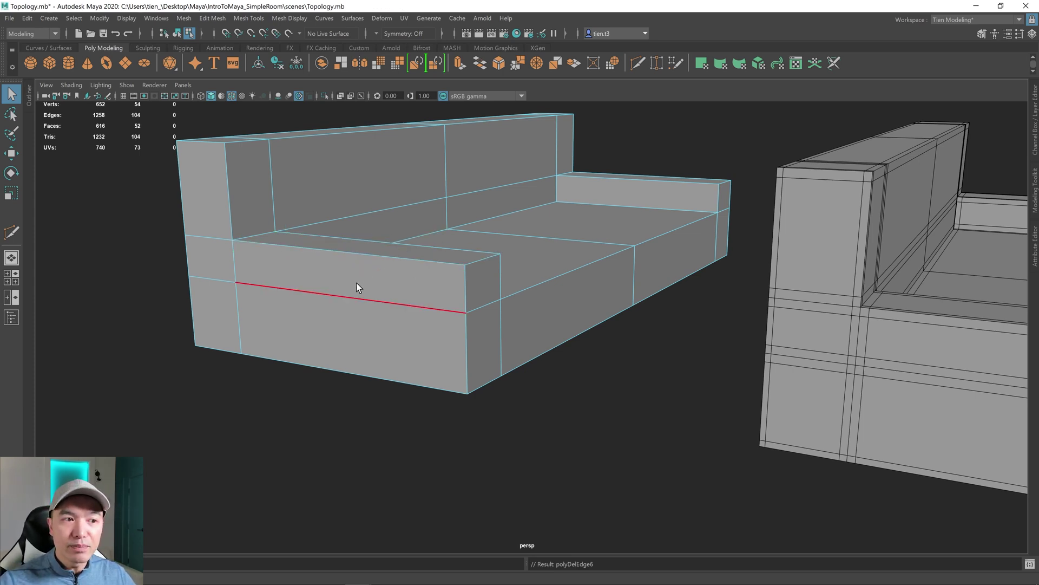
- Try a Multi-Cut from the arm's corner vertex to the lower edge, then undo it
left_click_drag(356, 283, 366, 265, "alt")
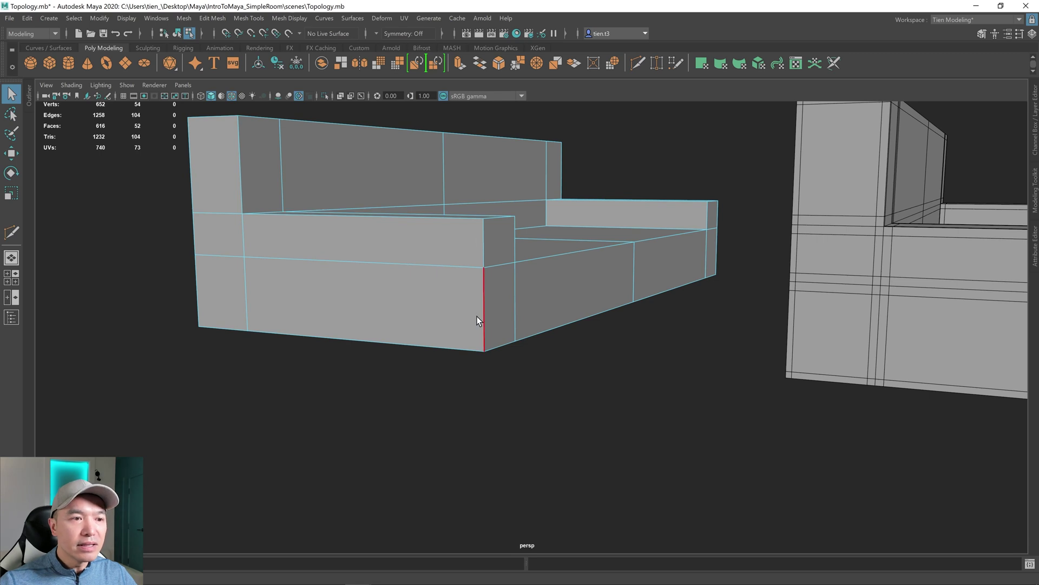
left_click_drag(470, 326, 489, 386, "alt")
left_click(502, 411)
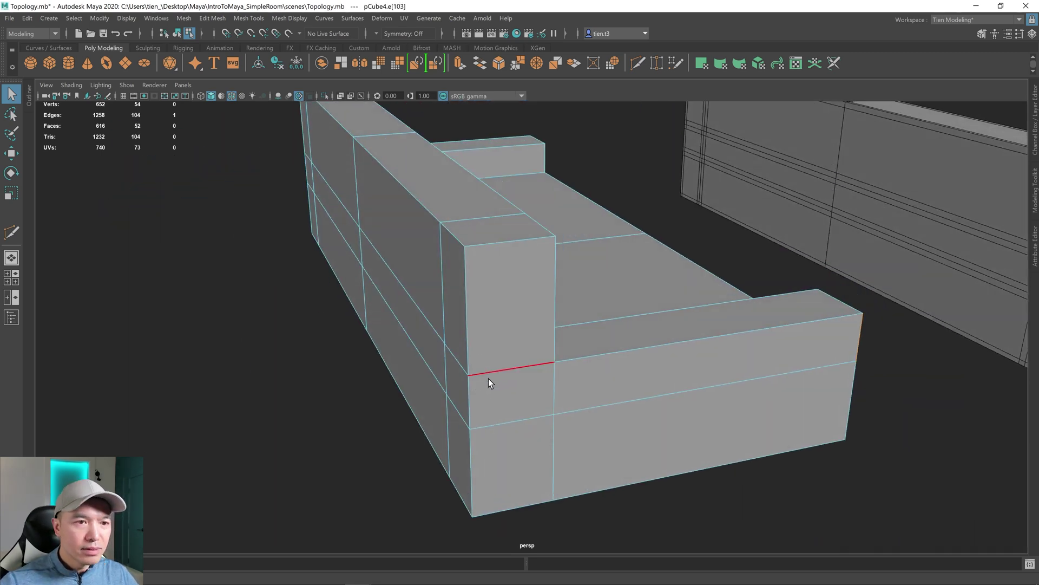
left_click_drag(492, 340, 496, 323, "alt")
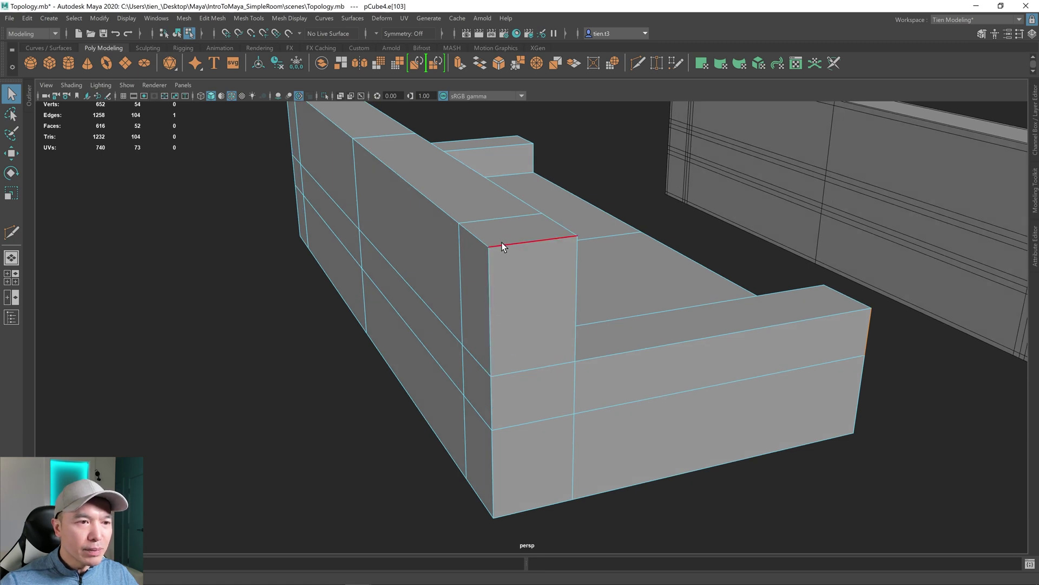
left_click(11, 233)
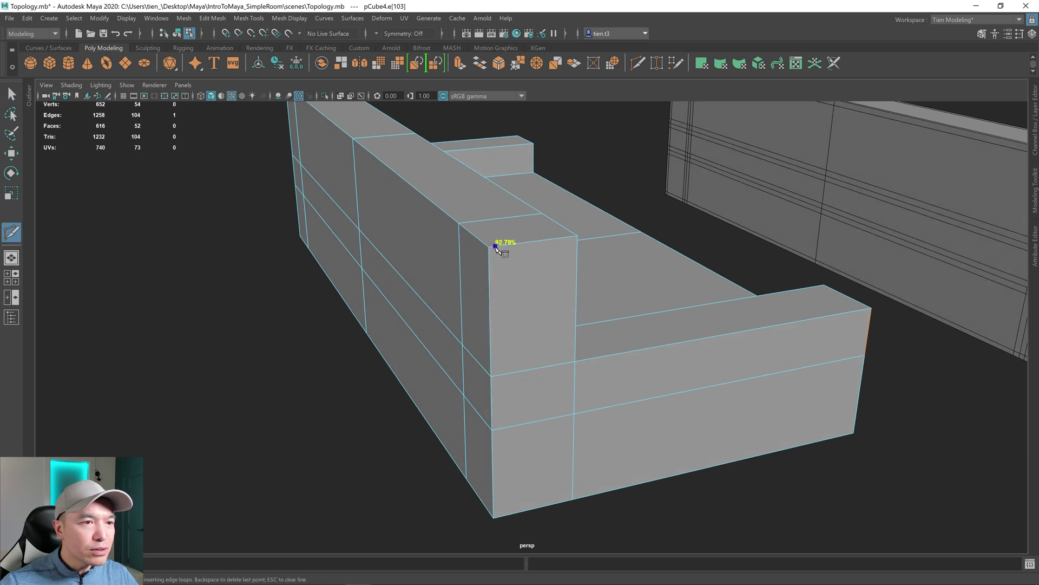
left_click(495, 246)
left_click(497, 376)
right_click(497, 376)
mouse_move(475, 287)
left_mouse_down("alt")
mouse_move(532, 273)
mouse_move(492, 295)
left_mouse_up("alt")
left_click(568, 201)
key("ctrl+z")
key("ctrl+z")
- Return to object selection and review both sofas, leaving nothing selected
left_click_drag(582, 341, 523, 310, "alt")
key("q")
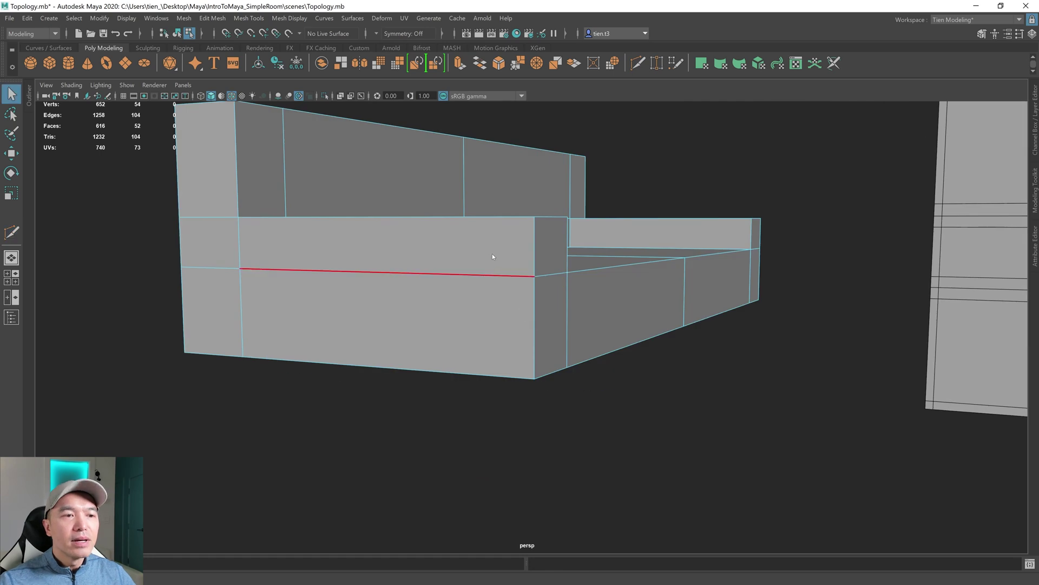
right_click_drag(492, 255, 595, 160)
scroll(555, 247, "down", 3)
left_click_drag(554, 247, 460, 295, "alt")
left_click(656, 330)
scroll(661, 330, "up", 5)
left_click_drag(637, 345, 638, 348, "alt")
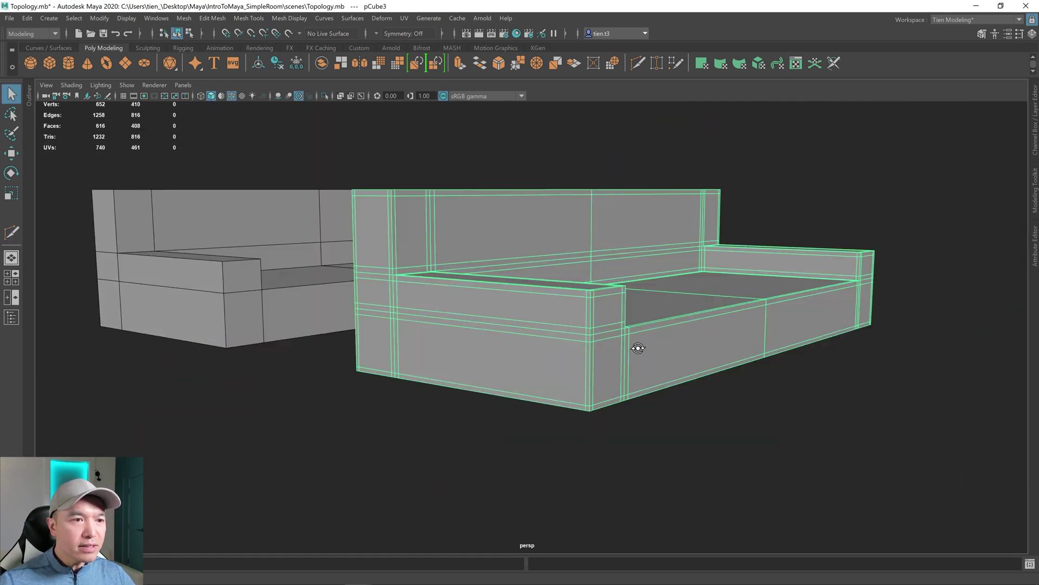
left_click(769, 385)
left_click_drag(769, 385, 762, 391, "alt")
scroll(762, 391, "up", 3)
middle_click_drag(695, 385, 628, 297, "alt")
scroll(552, 379, "down", 5)
scroll(561, 375, "up", 2)
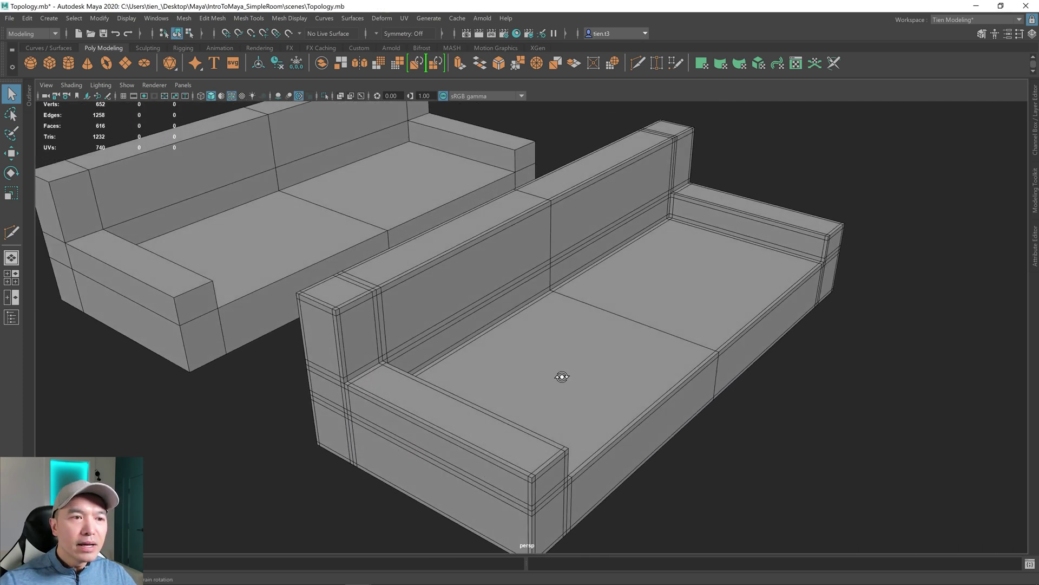
left_click_drag(576, 362, 523, 365, "alt")
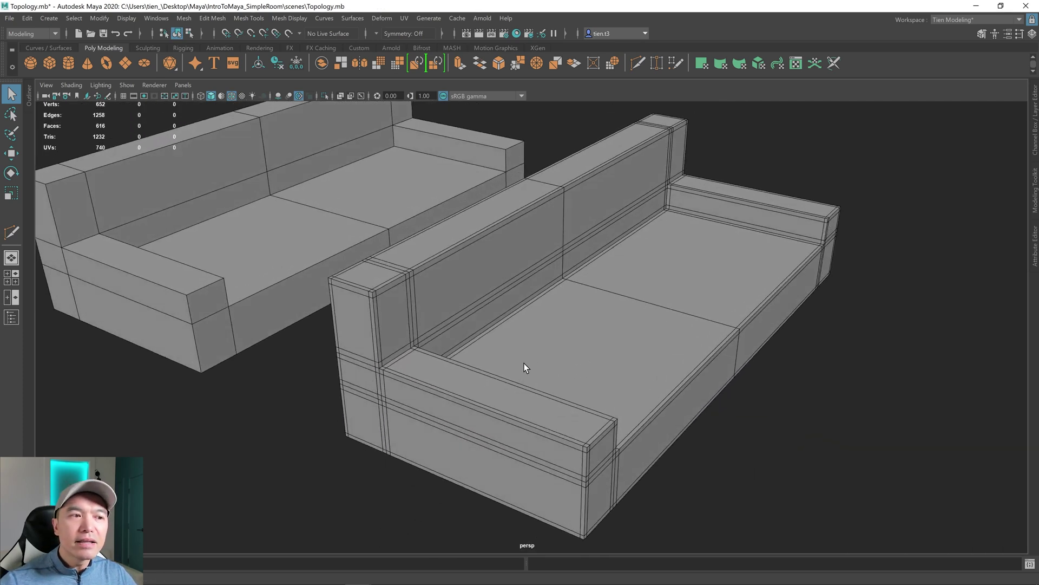
scroll(528, 364, "down", 6)
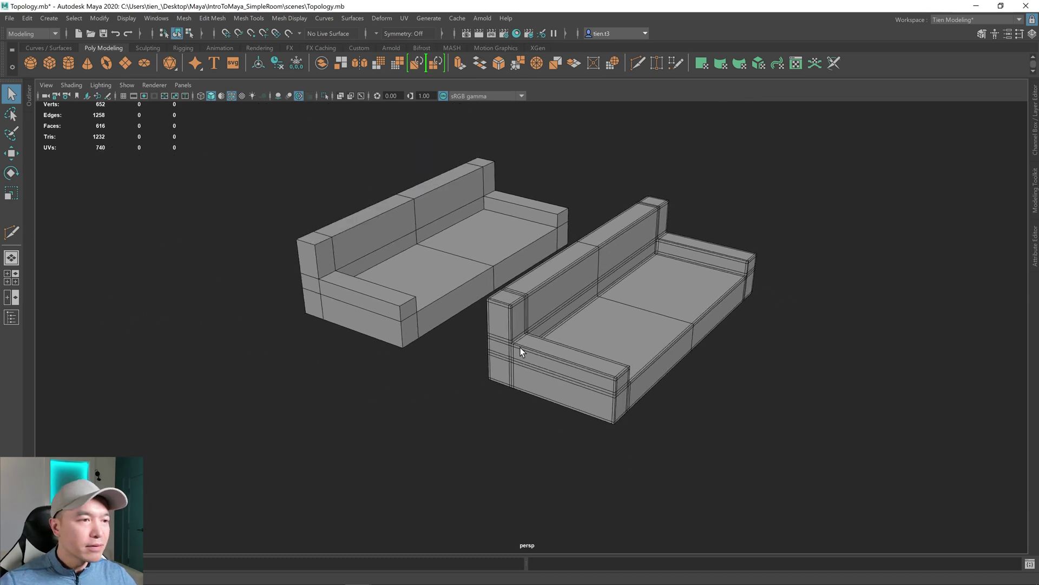
- Duplicate the left sofa by shift-dragging a copy to the right of the other sofa
left_click(431, 309)
key("w")
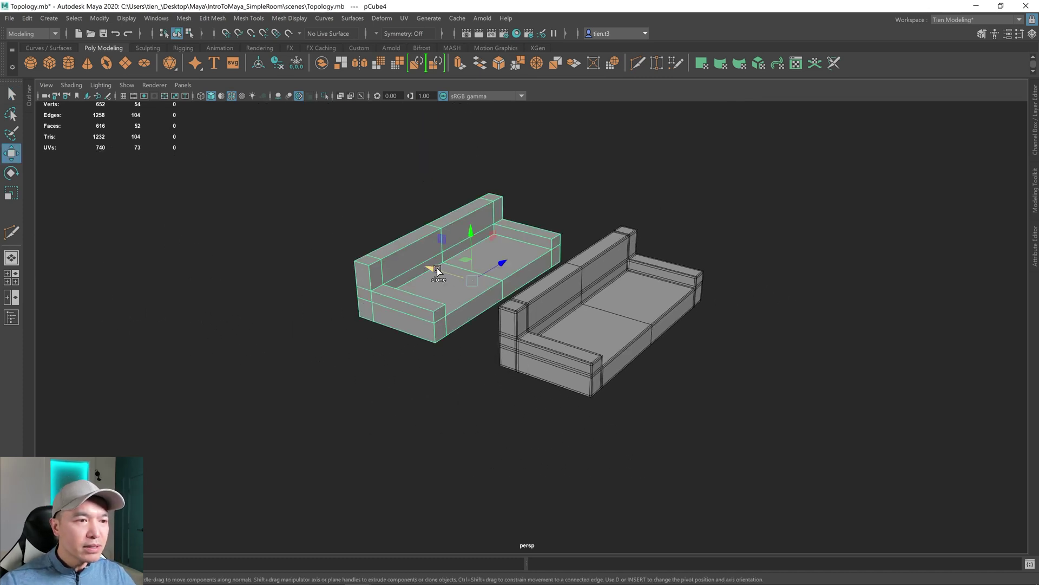
mouse_move(434, 267)
left_mouse_down("shift")
mouse_move(850, 395)
mouse_move(694, 363)
mouse_move(738, 369)
left_mouse_up("shift")
right_click_drag(739, 368, 810, 391, "alt")
middle_click_drag(810, 391, 673, 383, "alt")
mouse_move(673, 382)
left_mouse_down("alt")
mouse_move(624, 375)
mouse_move(637, 375)
left_mouse_up("alt")
- Delete the copy's right-half faces to leave a one-seat corner piece
right_click_drag(468, 324, 468, 352)
left_click_drag(522, 182, 738, 444)
left_click_drag(739, 444, 647, 402, "alt")
key("Delete")
right_click_drag(647, 401, 698, 375, "alt")
middle_click_drag(698, 374, 540, 441, "alt")
left_click_drag(540, 441, 530, 440, "alt")
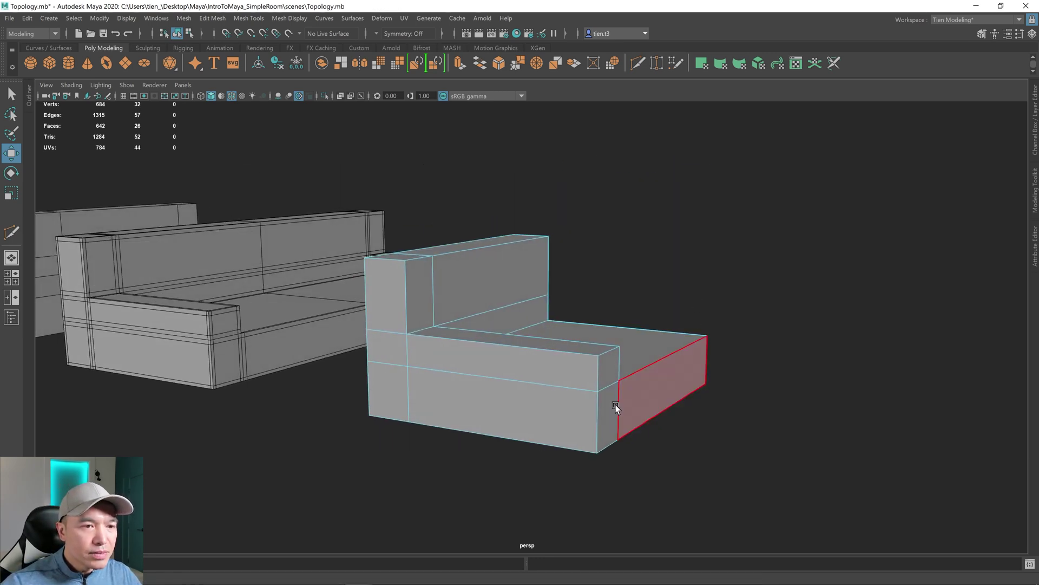
left_click_drag(610, 409, 605, 311, "alt")
- Select the piece's top back, vertical corner and bottom edge loops plus its seat and corner edges
key("q")
right_click_drag(606, 311, 602, 242)
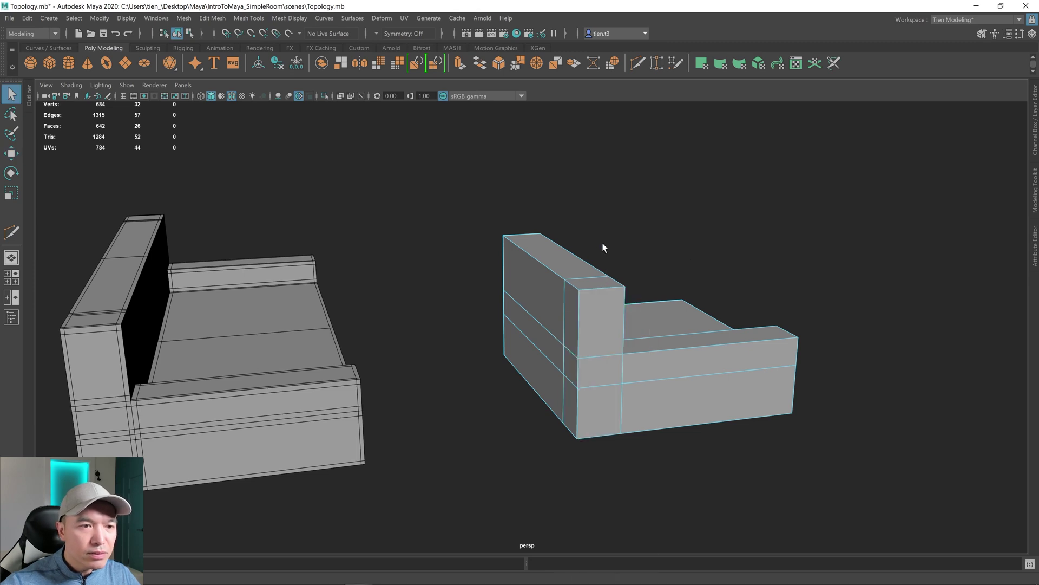
double_click(556, 271)
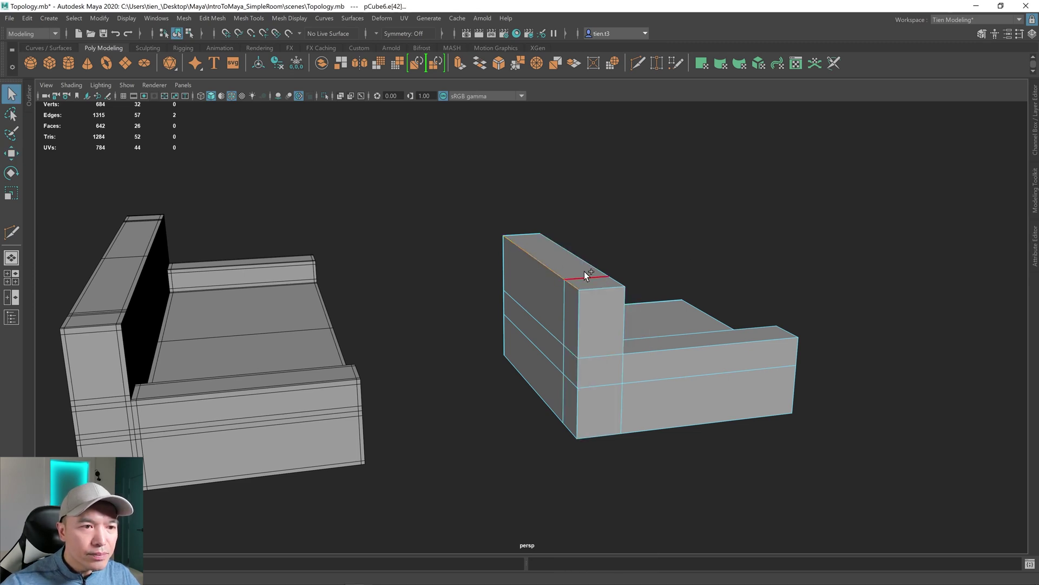
double_click(579, 341, "shift")
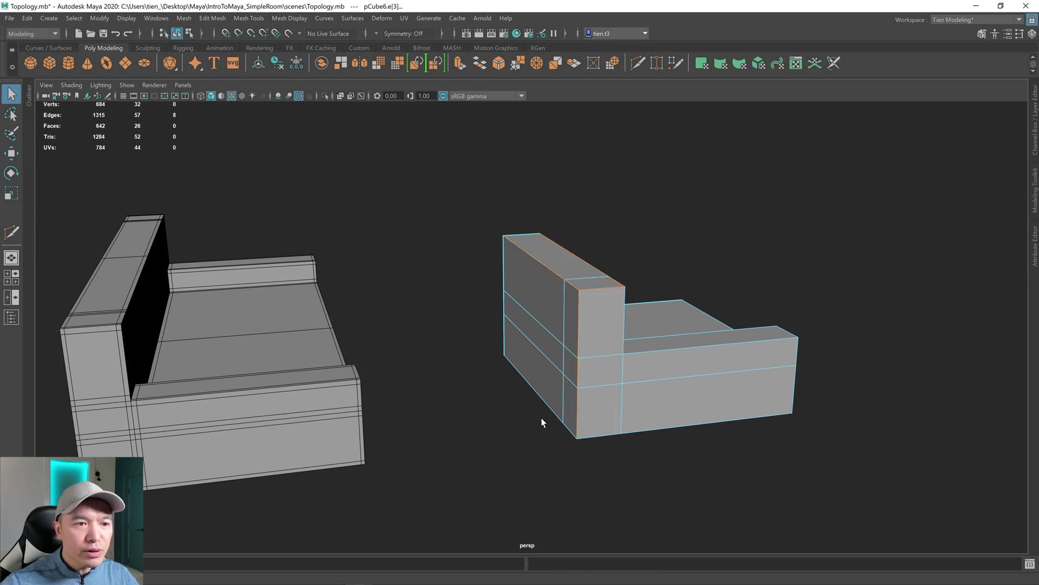
double_click(574, 421, "shift")
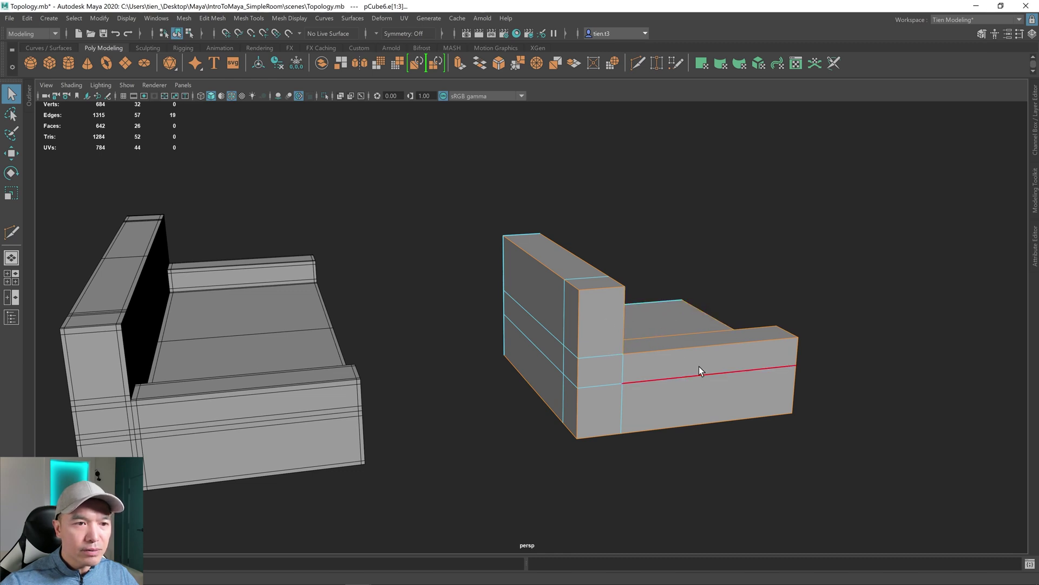
left_click_drag(696, 366, 458, 303, "alt")
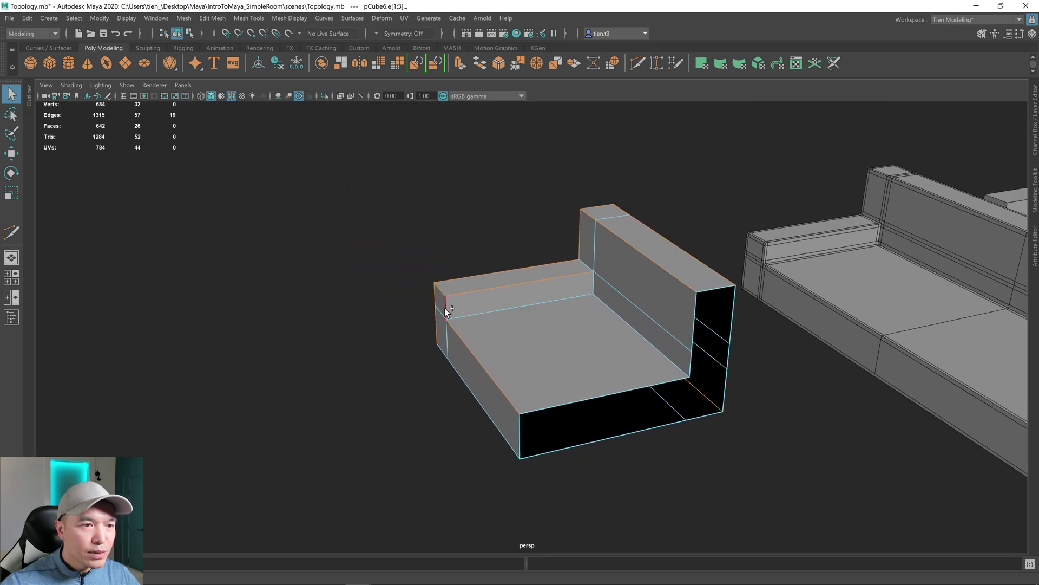
left_click(508, 309, "shift")
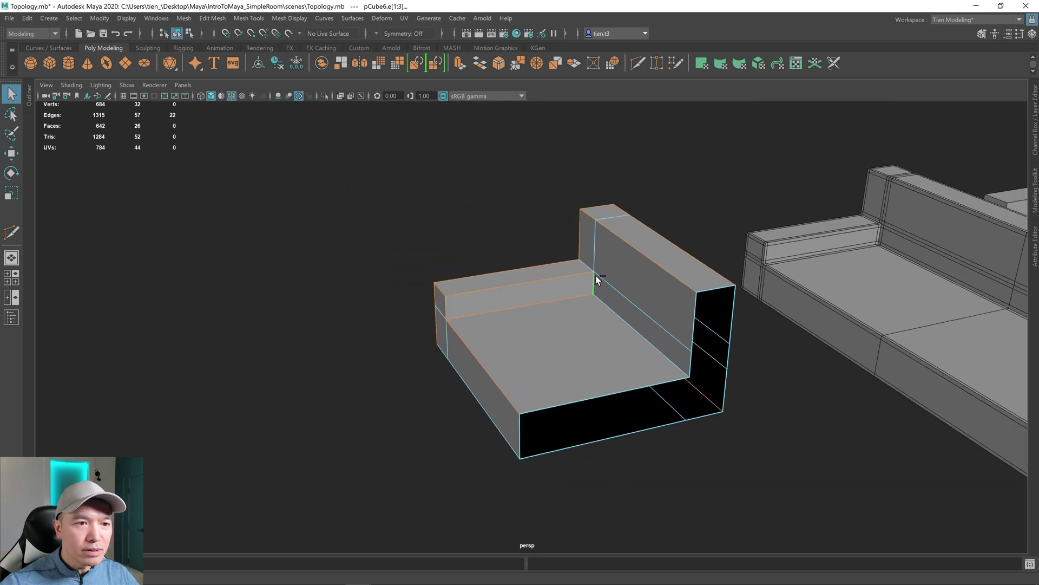
left_click(585, 266, "shift")
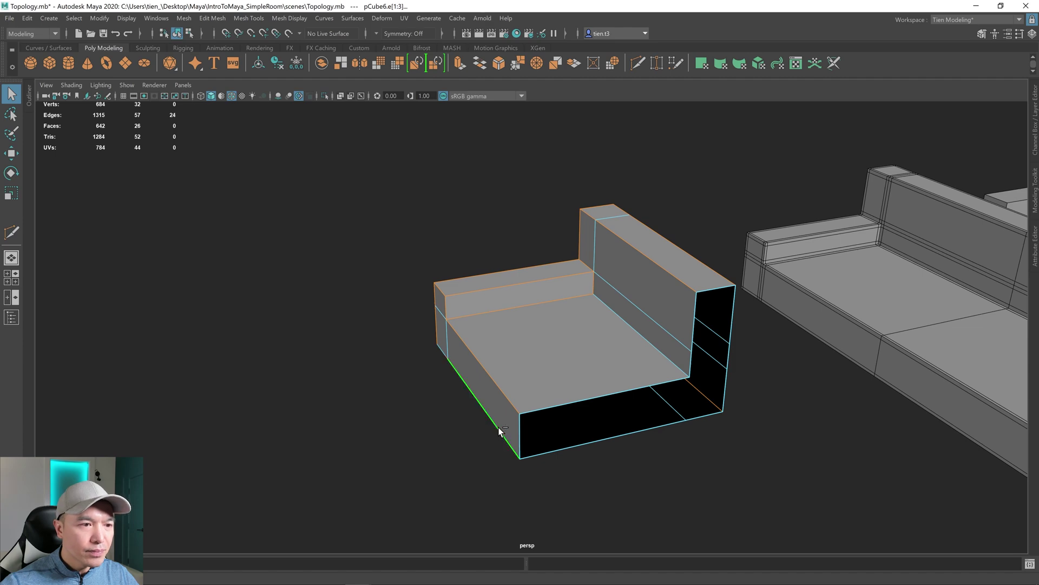
left_click_drag(496, 433, 554, 436, "alt")
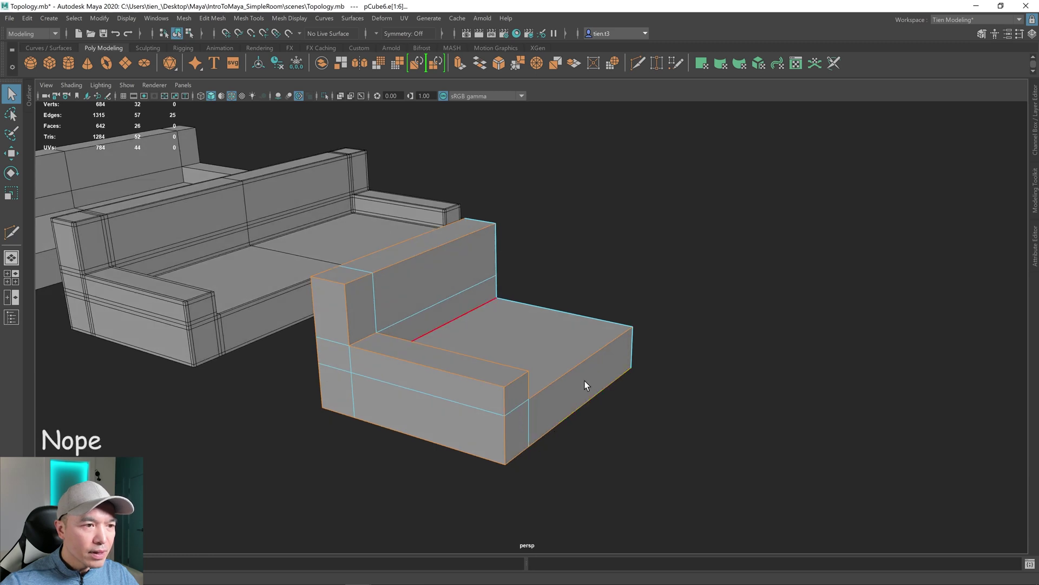
mouse_move(609, 388)
left_mouse_down("alt")
mouse_move(536, 390)
mouse_move(596, 384)
left_mouse_up("alt")
- Bevel the seat edge with chamfer off, preview it smoothed, then undo the bevel
right_click_drag(576, 319, 617, 325, "shift")
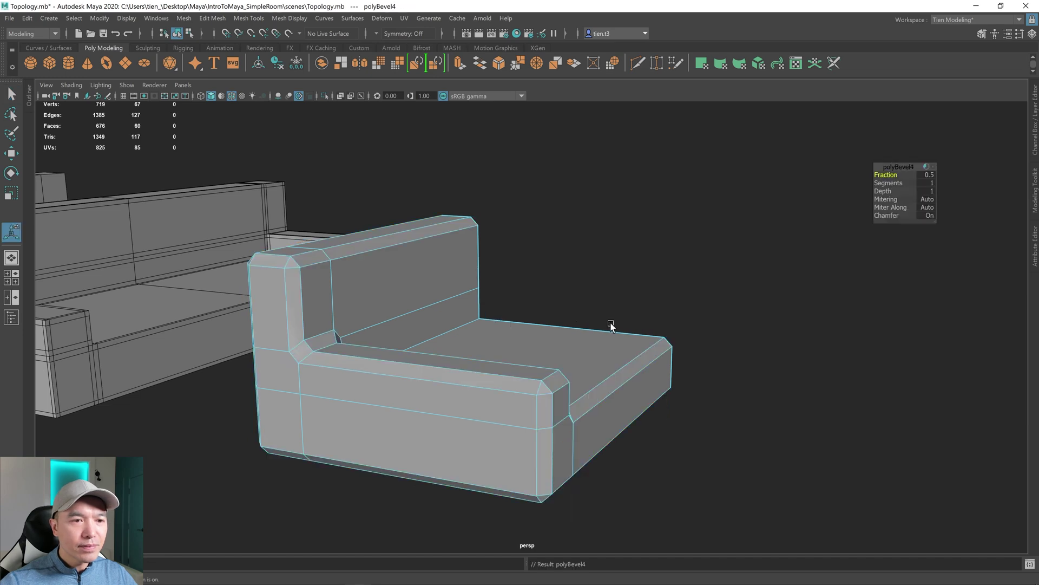
left_click(930, 216)
left_click_drag(886, 174, 856, 178)
left_click_drag(308, 420, 459, 461, "alt")
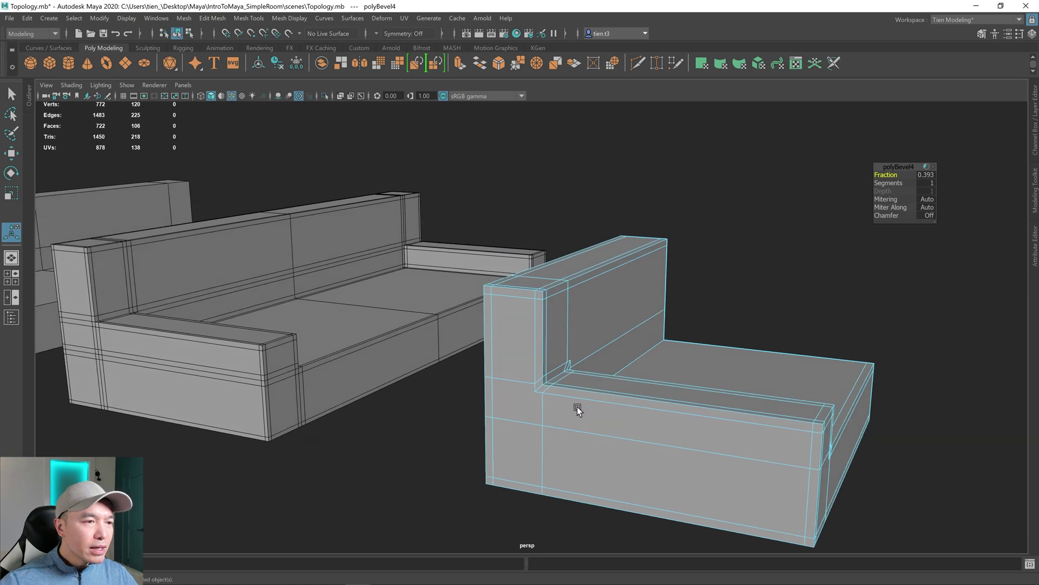
key("3")
left_click_drag(627, 387, 545, 394, "alt")
key("1")
scroll(557, 401, "up", 3)
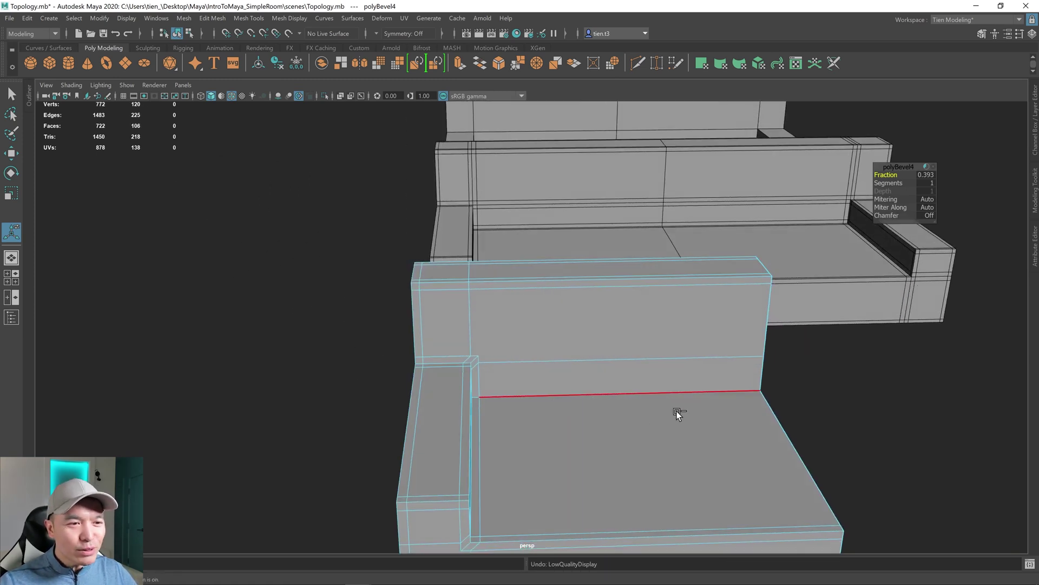
key("ctrl+z")
key("ctrl+z")
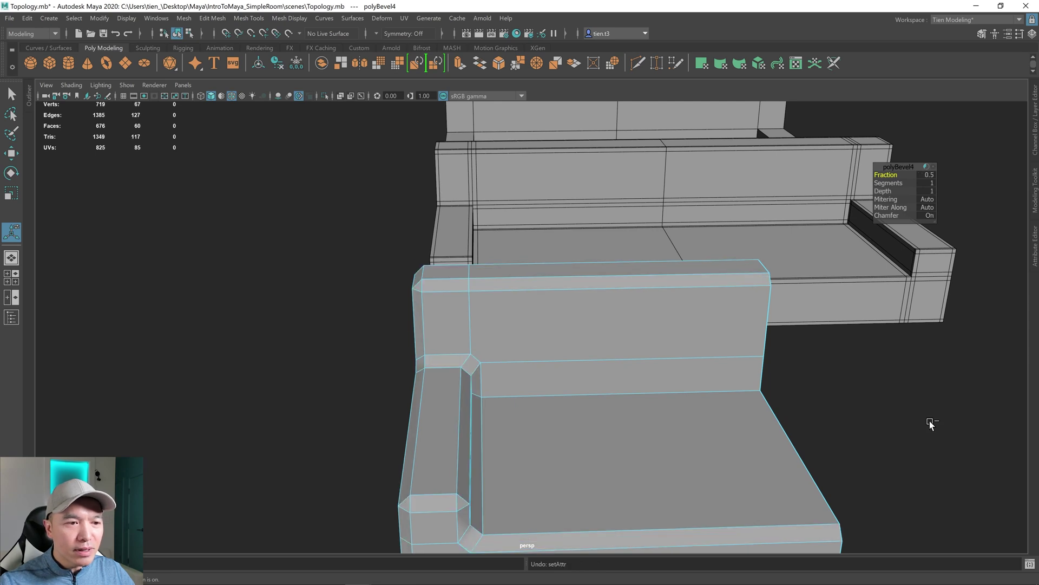
key("ctrl+z")
- Add the seat's back edge and bevel both edges again with chamfering off, previewing the smoothed result
left_click_drag(754, 434, 582, 436, "alt")
left_click(567, 405, "shift")
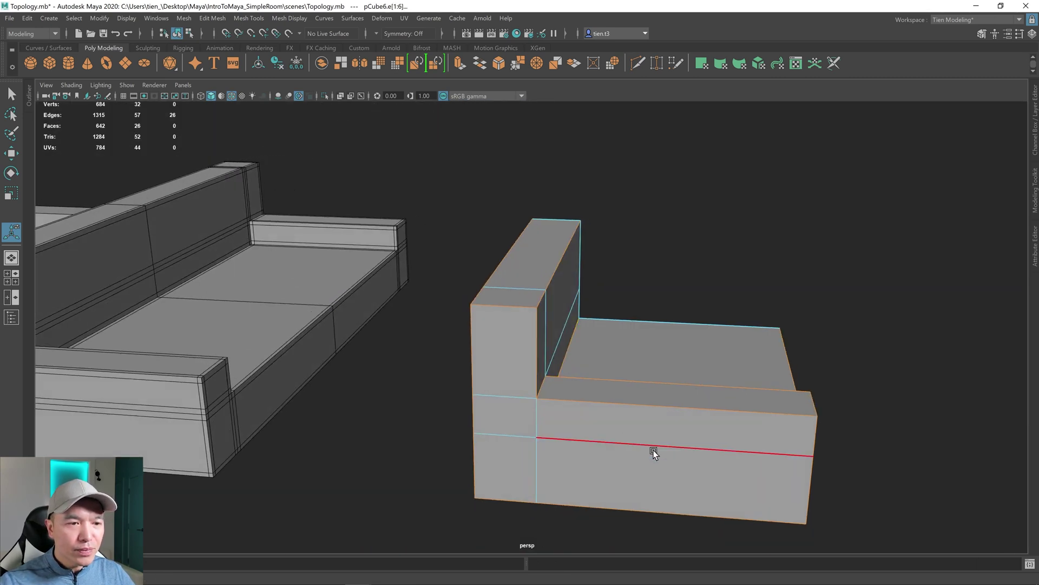
right_click_drag(620, 322, 658, 323, "shift")
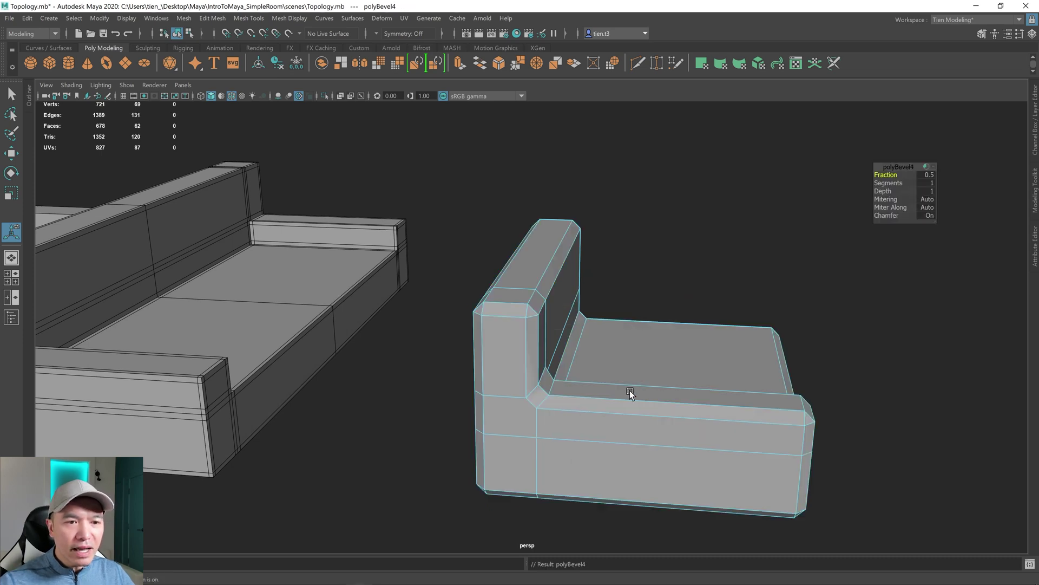
left_click(930, 216)
left_click_drag(552, 315, 497, 345, "alt")
key("3")
key("1")
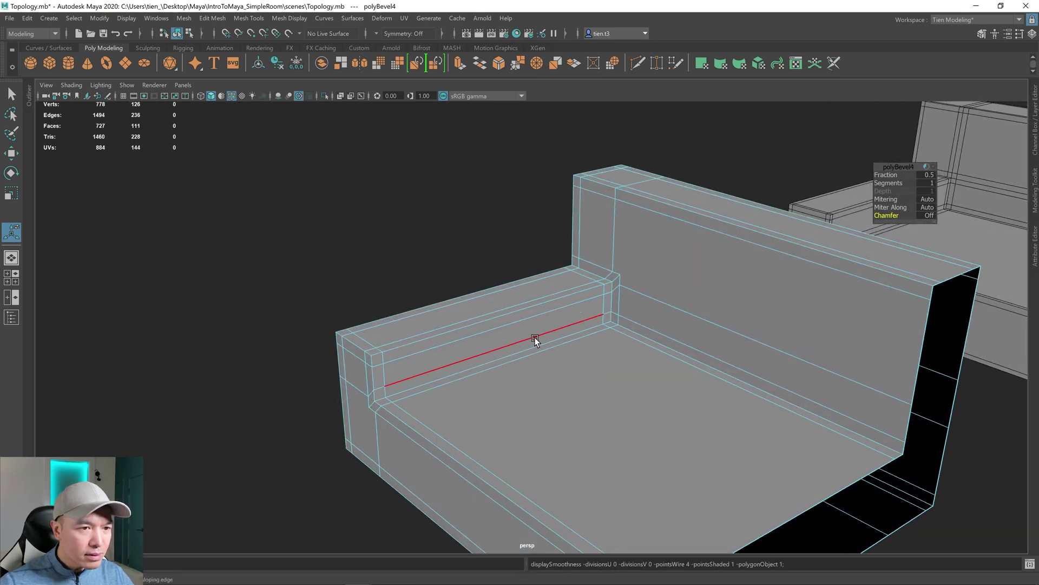
- Lower the polyBevel4 Fraction to 0.398 and view the sofa at three-quarter angle
left_click_drag(538, 399, 558, 411, "alt")
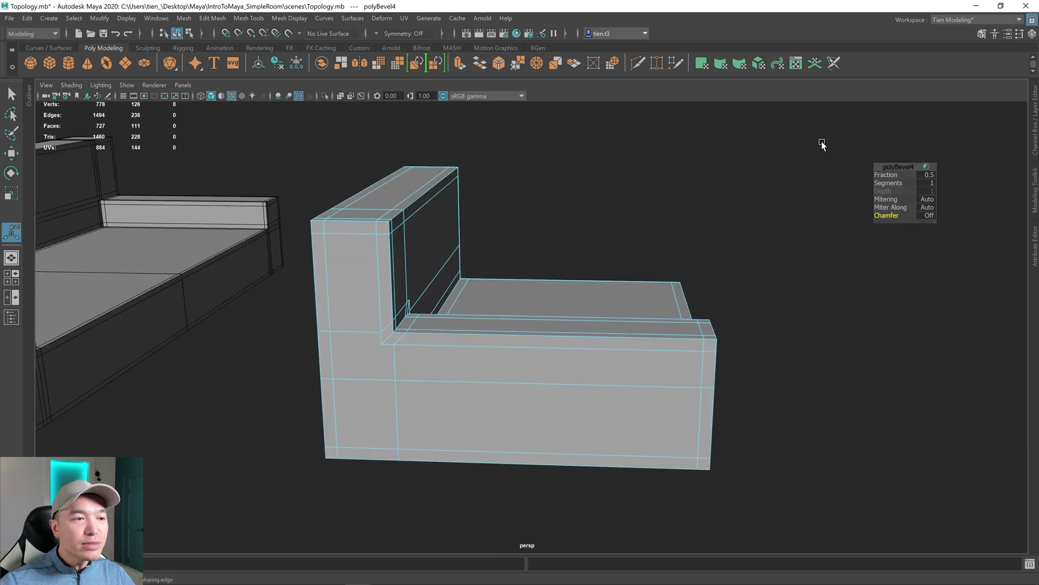
left_click_drag(878, 174, 859, 176)
mouse_move(573, 288)
left_mouse_down("alt")
mouse_move(541, 297)
mouse_move(559, 295)
left_mouse_up("alt")
left_click_drag(464, 339, 473, 338, "alt")
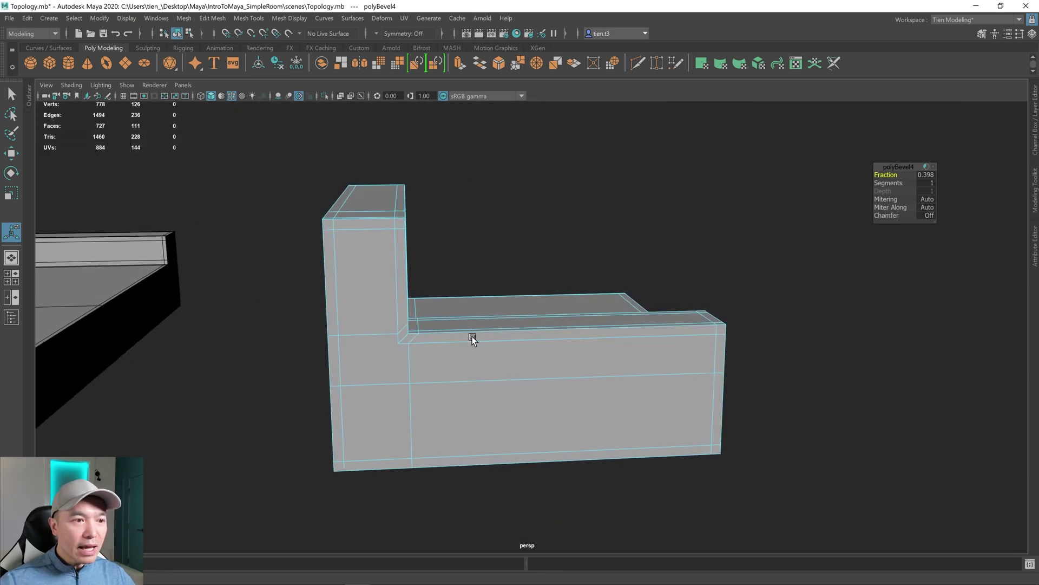
left_click_drag(547, 355, 440, 352, "alt")
- Select the arm, backrest and seat faces, then clear them and return to Object Mode
left_click_drag(441, 280, 485, 295, "alt")
right_click_drag(483, 281, 481, 311)
left_click_drag(593, 373, 482, 398, "alt")
left_click(495, 427)
left_click_drag(518, 438, 489, 323, "alt")
left_click(716, 247)
left_click_drag(439, 275, 413, 292, "alt")
left_click(442, 264)
left_click(463, 234)
right_click_drag(463, 234, 541, 246)
middle_click_drag(541, 246, 603, 241, "alt")
left_click_drag(603, 241, 536, 254, "alt")
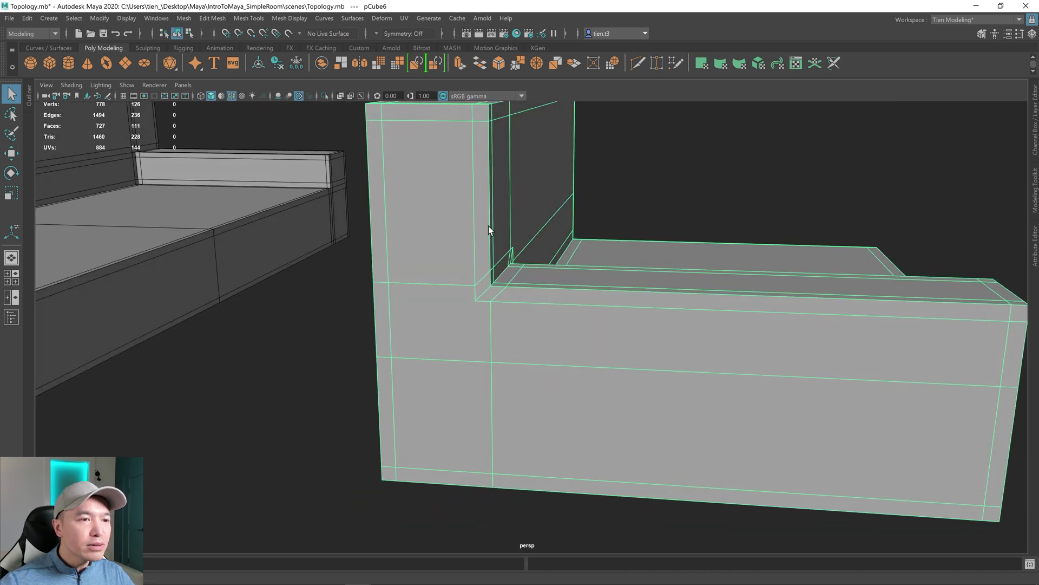
- Cut a new edge across the sofa arm with Multi-Cut
right_click_drag(471, 203, 414, 202, "shift")
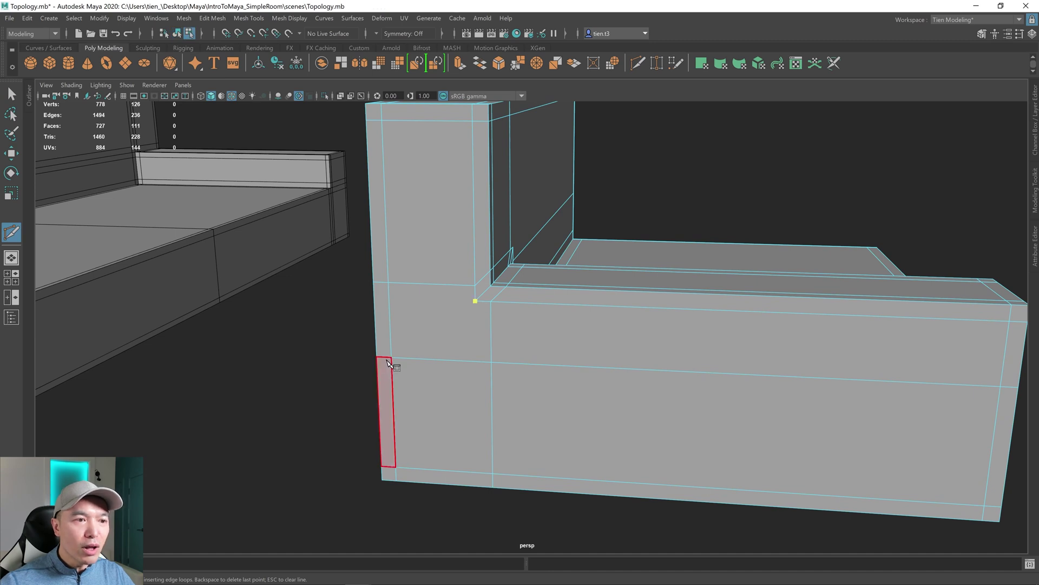
key("q")
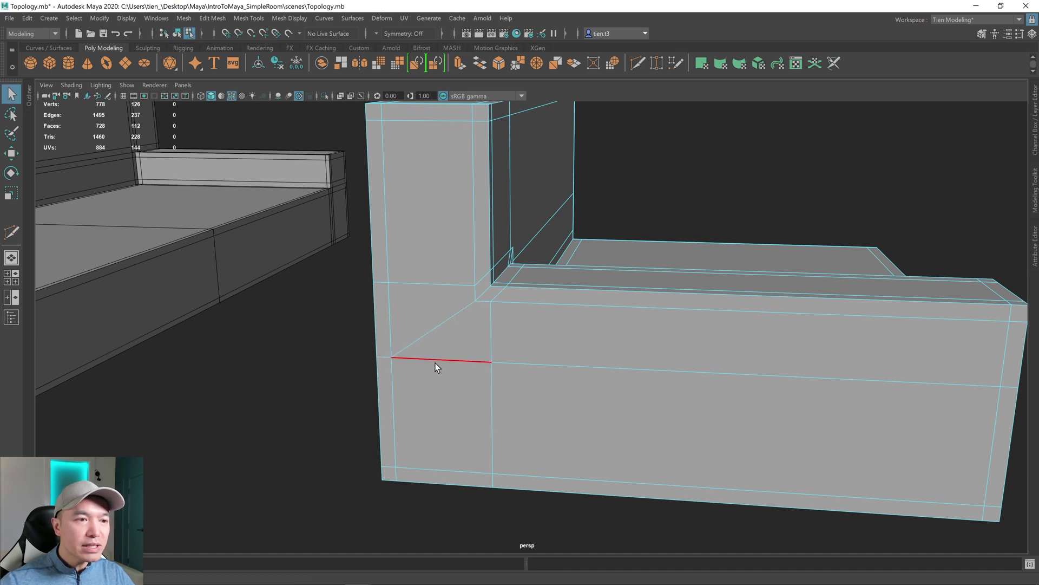
left_click_drag(452, 321, 423, 367, "alt")
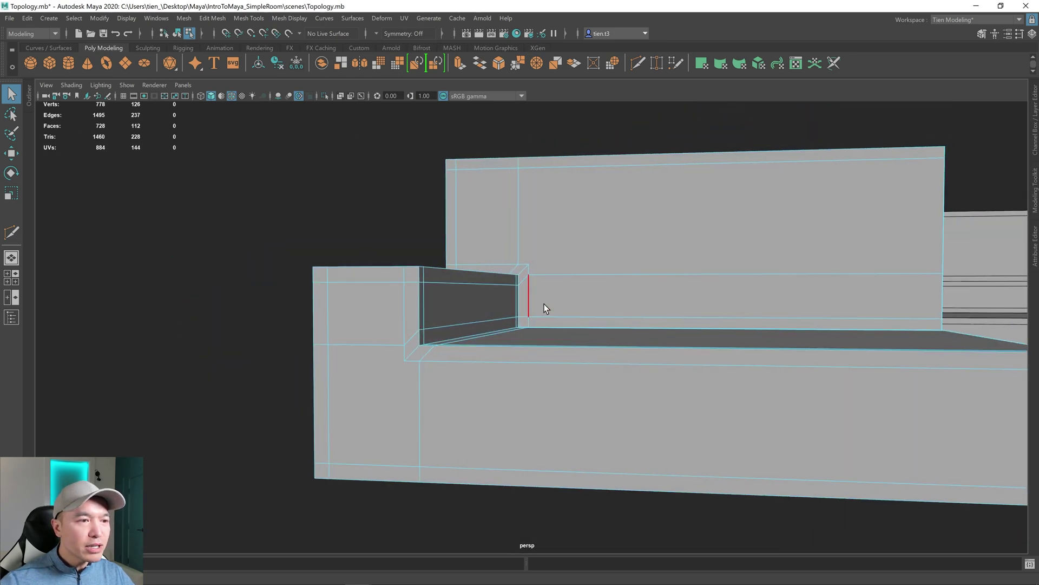
left_click_drag(793, 237, 726, 287, "alt")
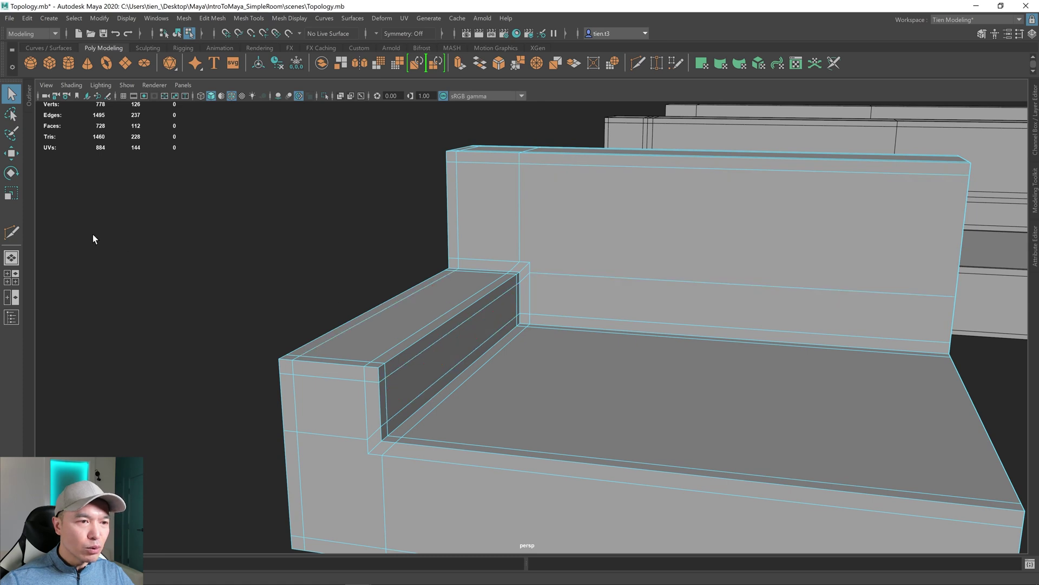
- Draw diagonal Multi-Cuts across the arm front and the backrest, ending the extra loops
left_click(14, 236)
middle_click_drag(631, 456, 800, 387, "alt")
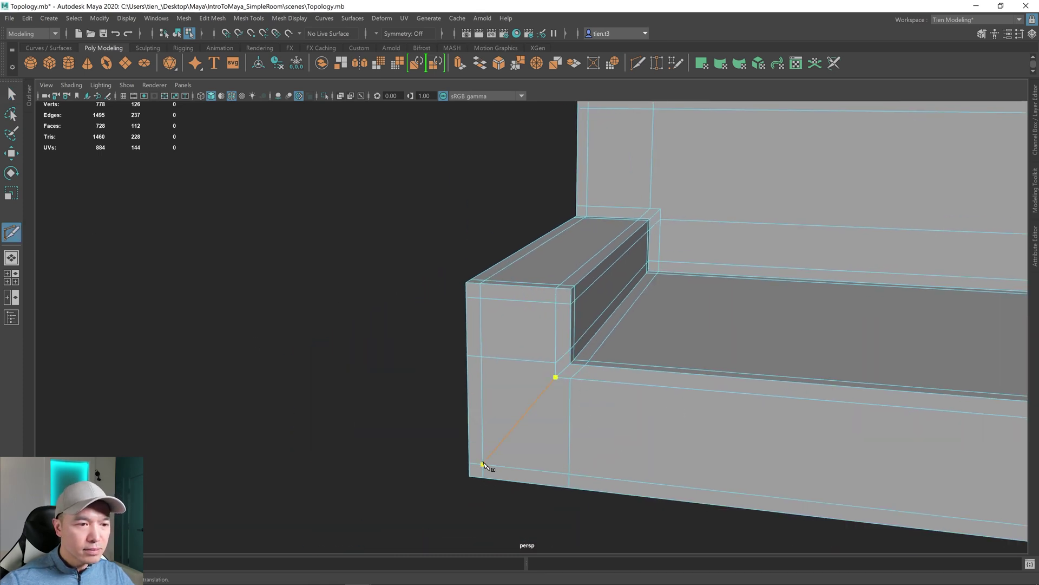
right_click(497, 446)
middle_click_drag(750, 294, 593, 383, "alt")
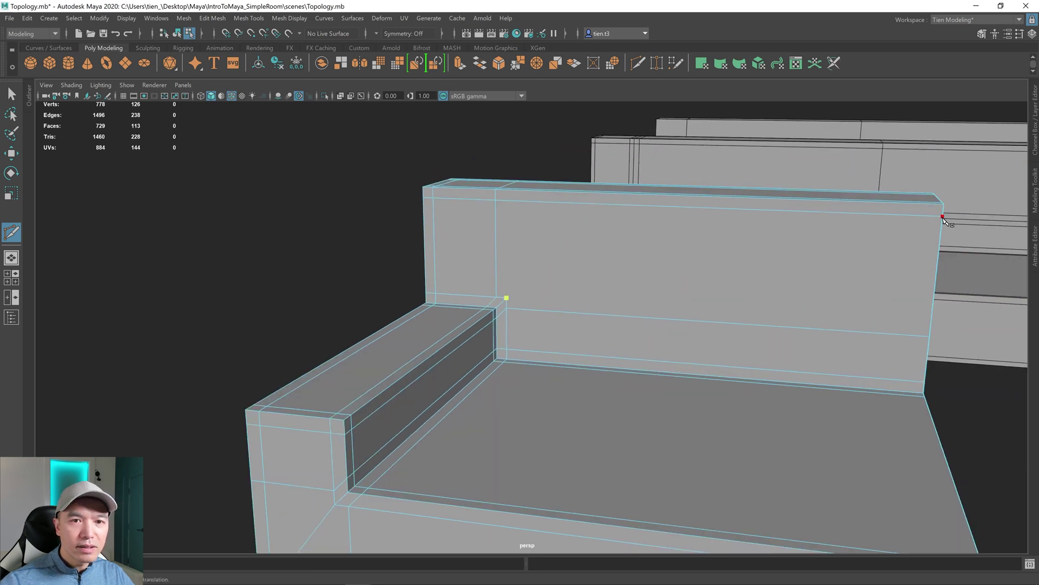
scroll(712, 331, "down", 3)
left_click_drag(712, 331, 766, 339, "alt")
key("q")
left_click_drag(830, 340, 615, 280, "alt")
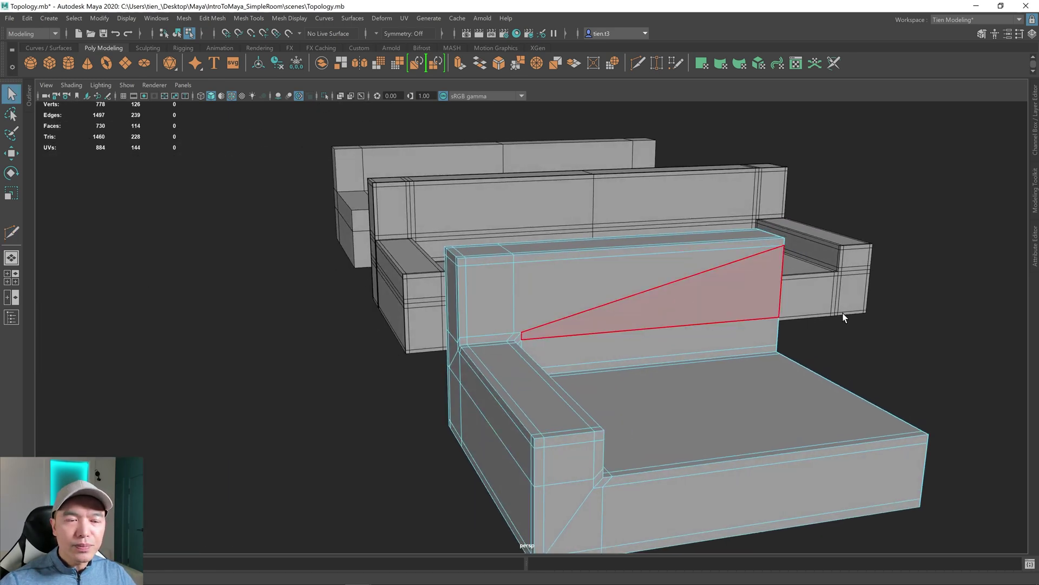
- Return the sofa to object mode and adjust the view to show all three sofas
scroll(689, 326, "down", 3)
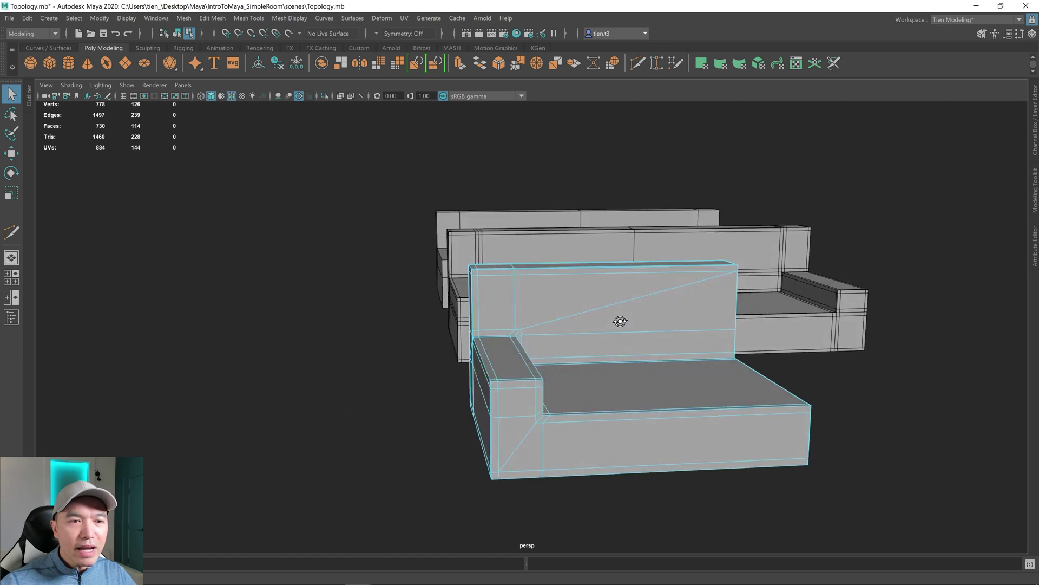
scroll(628, 325, "up", 5)
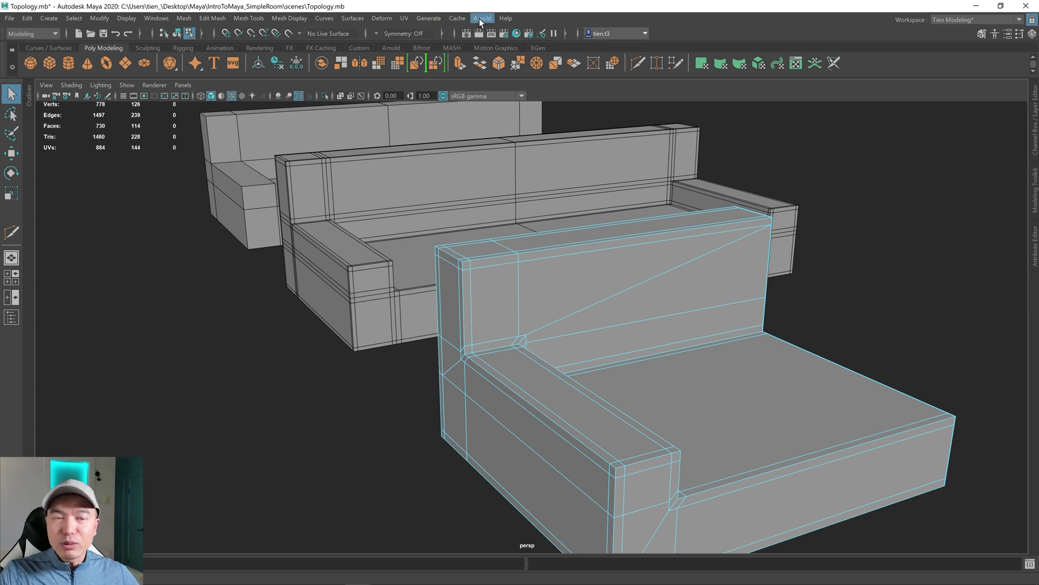
scroll(878, 266, "down", 4)
middle_click_drag(759, 282, 791, 274, "alt")
left_click_drag(780, 279, 803, 285, "alt")
right_click_drag(637, 266, 724, 205)
scroll(732, 246, "up", 2)
left_click_drag(716, 257, 736, 243, "alt")
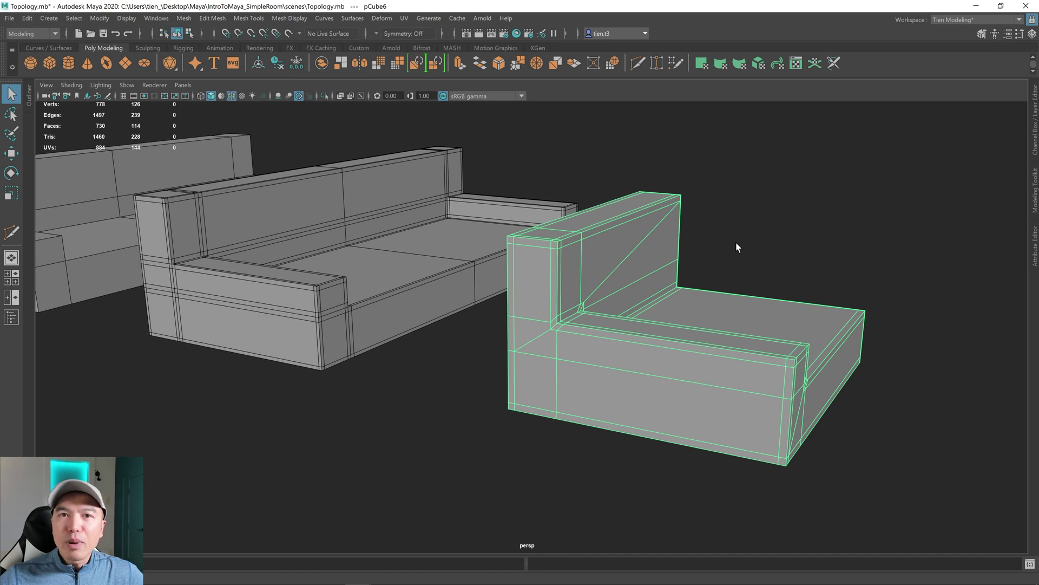
scroll(776, 275, "down", 2)
middle_click_drag(733, 290, 661, 297, "alt")
scroll(699, 320, "down", 3)
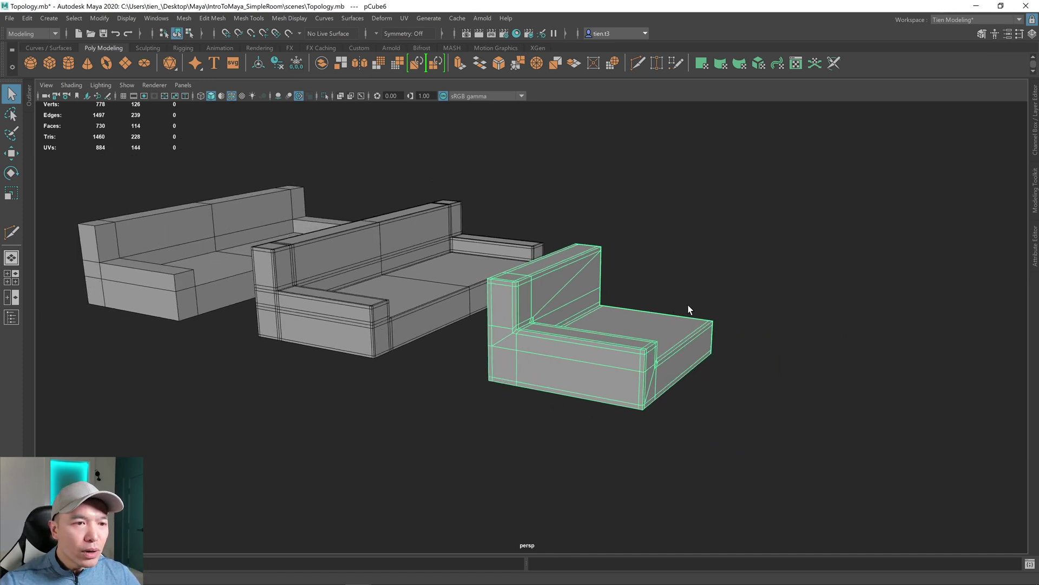
left_click_drag(700, 324, 468, 310, "alt")
- Deselect the sofa and create a polygon cylinder from the Poly Modeling shelf
left_click(49, 224)
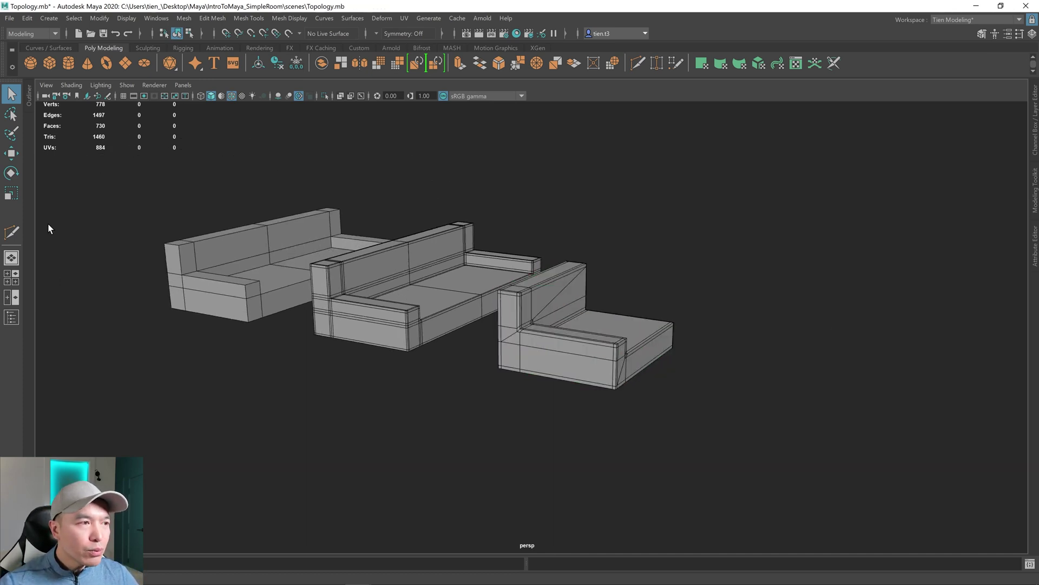
left_click(68, 64)
scroll(442, 287, "down", 5)
- Move the new cylinder aside from the sofas and frame it
key("f")
scroll(480, 319, "down", 6)
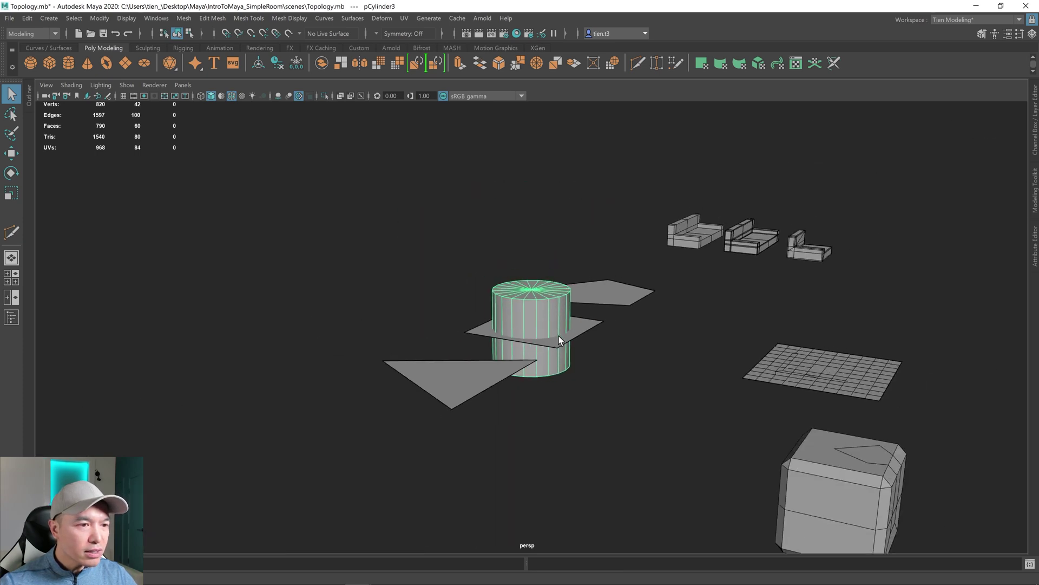
key("w")
left_click_drag(533, 341, 1018, 140, "alt")
key("f")
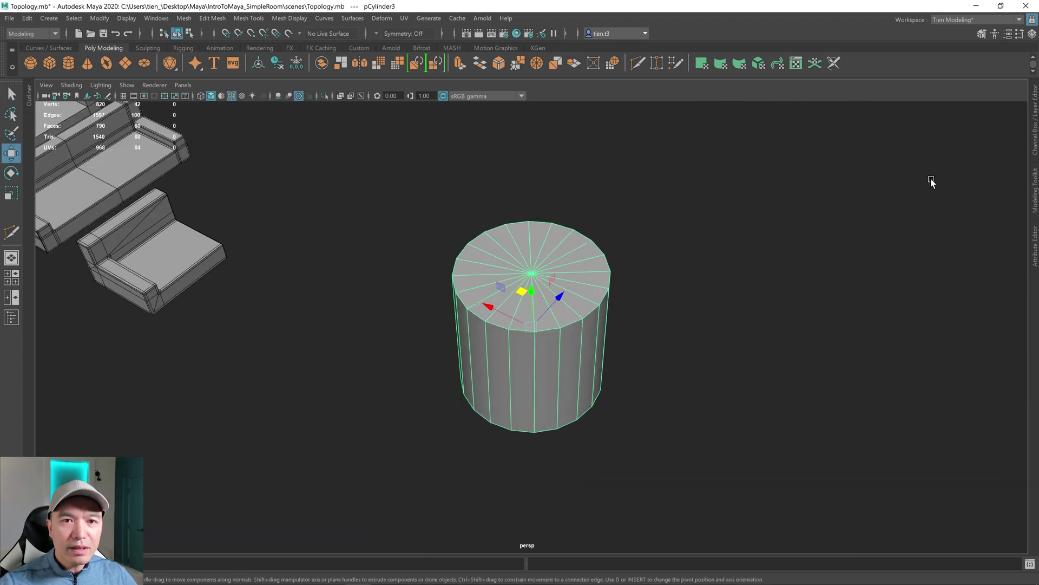
left_click_drag(918, 196, 661, 280, "alt")
- Scale the cylinder up along Y to make it much taller
key("r")
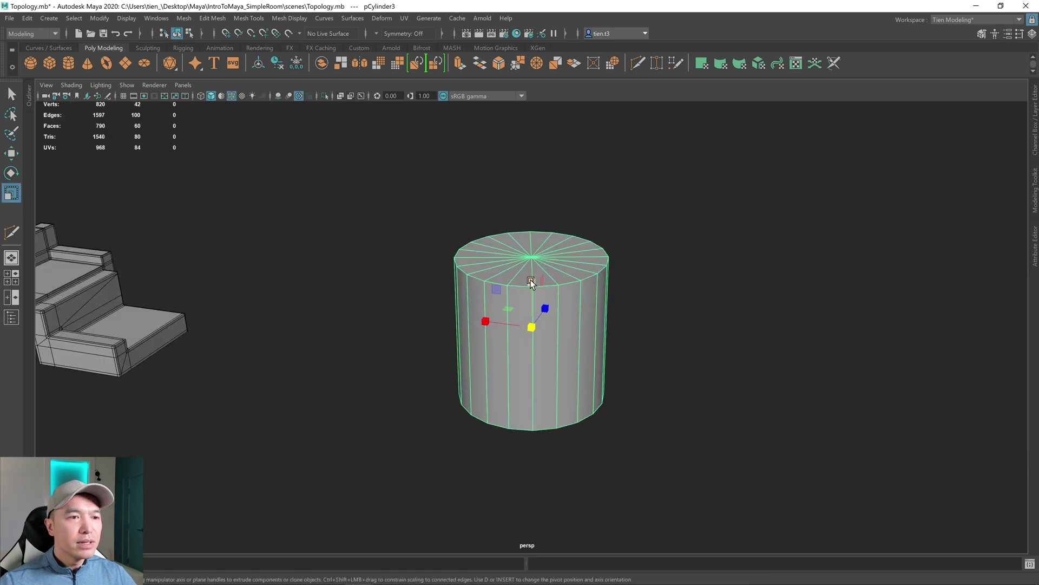
left_click_drag(530, 282, 545, 190)
scroll(545, 200, "down", 3)
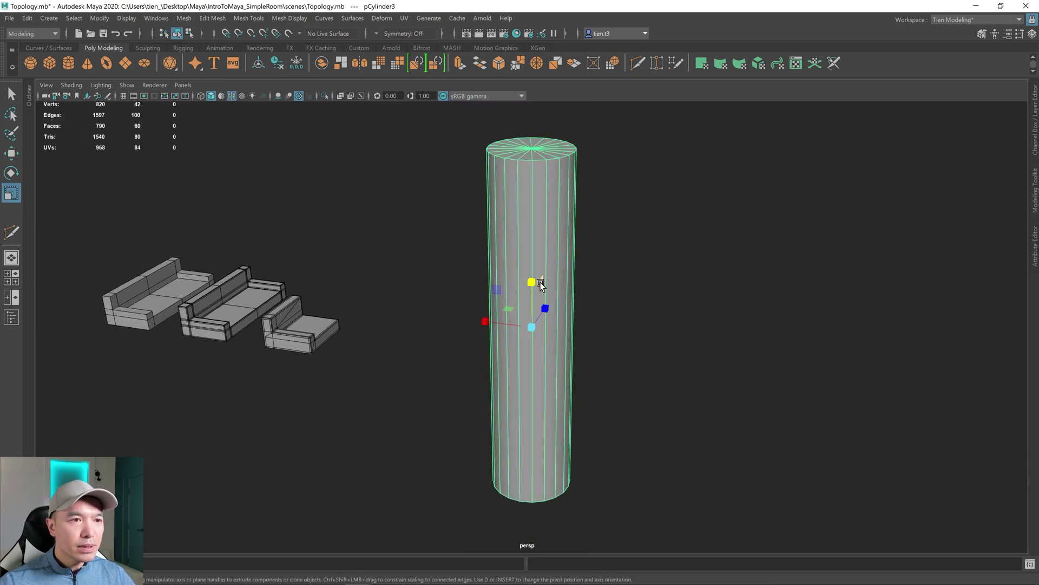
left_click_drag(533, 282, 534, 271)
scroll(581, 462, "down", 3)
middle_click_drag(583, 453, 588, 368, "alt")
left_click_drag(589, 368, 485, 379, "alt")
right_click_drag(486, 283, 432, 283)
- Scale the cylinder's bottom vertex ring inward into a narrow tapered base
left_click_drag(404, 390, 707, 505)
left_click_drag(435, 411, 670, 499)
left_click_drag(527, 449, 492, 454)
scroll(687, 352, "up", 3)
middle_click_drag(683, 248, 689, 291, "alt")
key("q")
right_click_drag(490, 239, 552, 203)
scroll(518, 246, "up", 2)
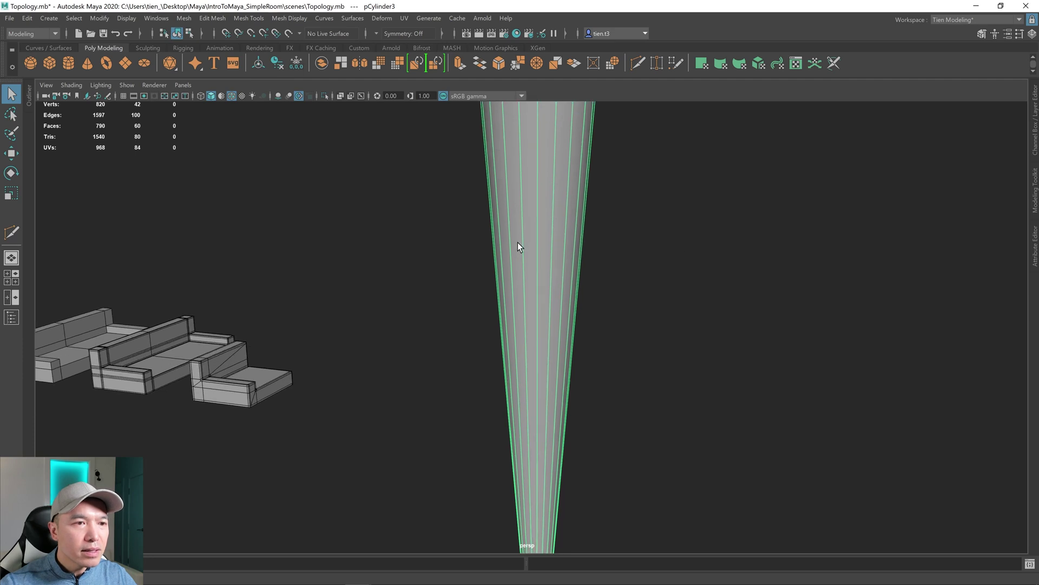
- Turn off Wireframe on Shaded and move in close to the cylinder
left_click(232, 96)
left_click_drag(534, 270, 583, 323, "alt")
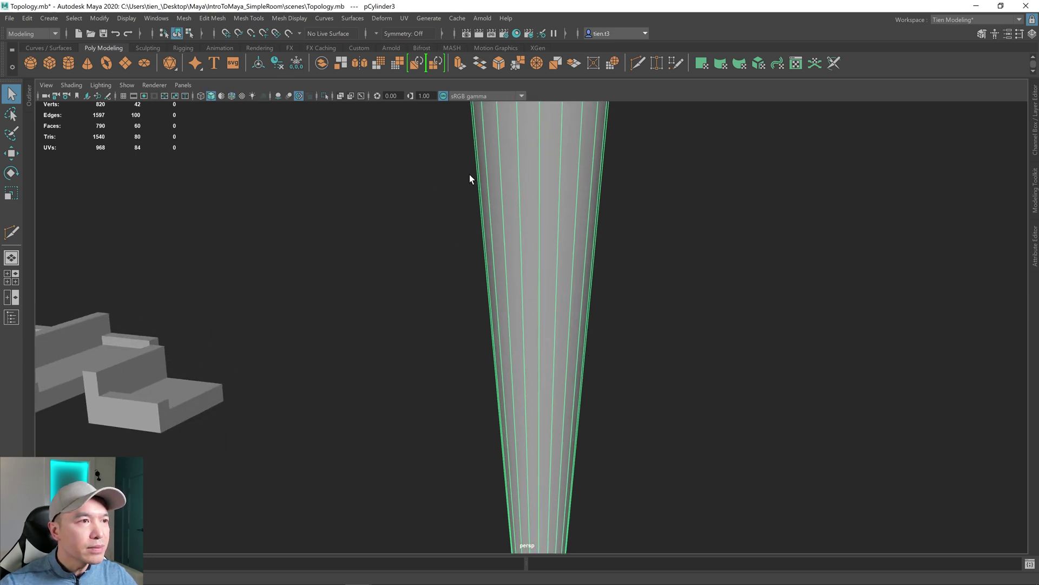
left_click(687, 268)
left_click_drag(687, 268, 682, 289, "alt")
right_click_drag(682, 289, 678, 326, "alt")
middle_click_drag(678, 326, 624, 330, "alt")
left_click_drag(624, 330, 641, 327, "alt")
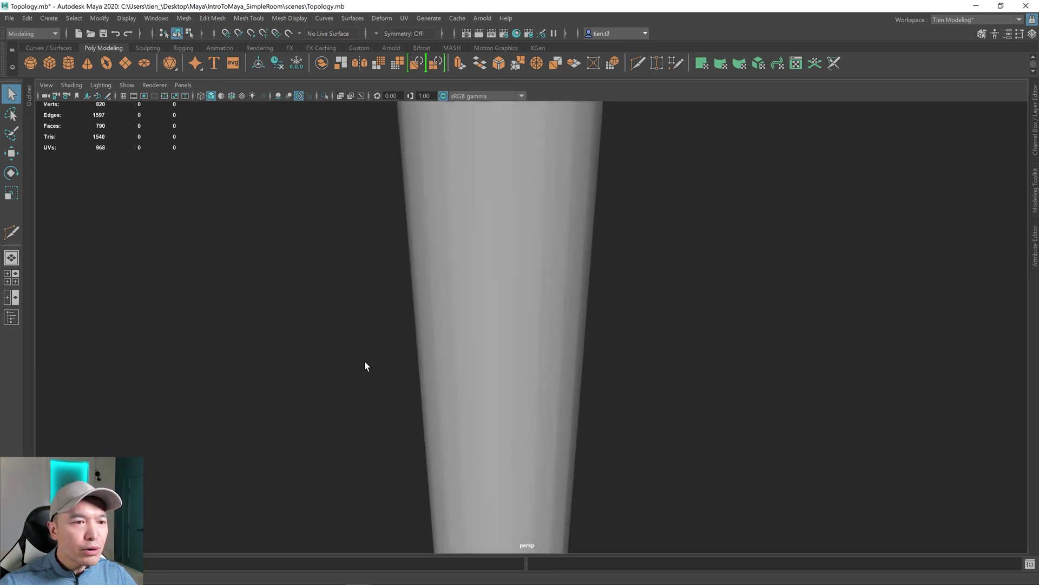
left_click_drag(368, 364, 534, 369, "alt")
- Orbit around the tapered cylinder and nearby sofa to inspect the plain shaded surfaces
left_click(502, 346)
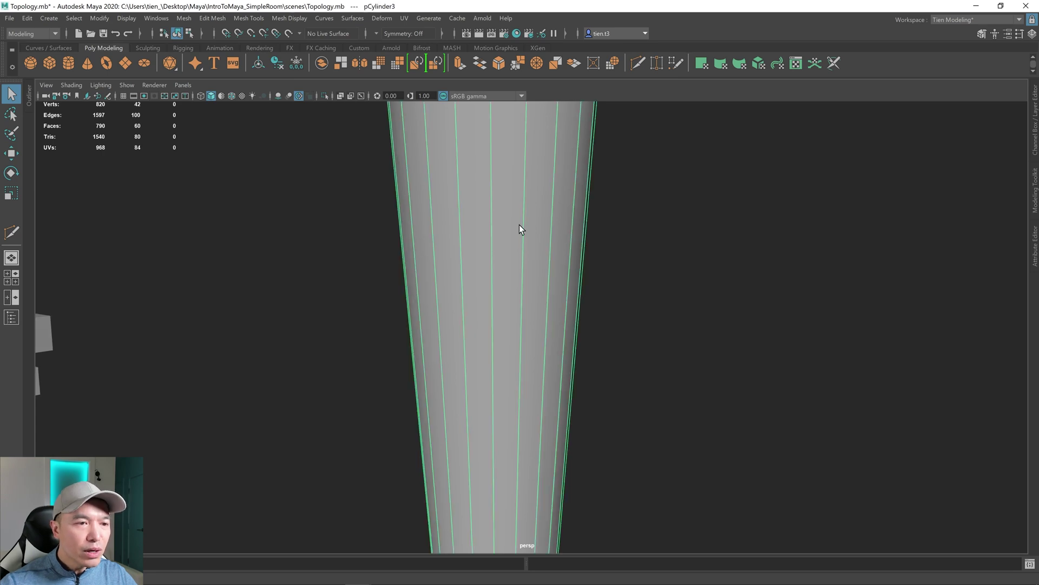
left_click(627, 373)
left_click_drag(626, 374, 575, 346, "alt")
left_click_drag(457, 356, 573, 328, "alt")
left_click_drag(486, 347, 567, 278, "alt")
left_click_drag(537, 429, 536, 268, "alt")
- Insert four horizontal edge loops along the cylinder with Multi-Cut, then deselect it
left_click(542, 287)
right_click_drag(559, 204, 498, 194, "shift")
left_click(542, 234, "ctrl")
left_click(563, 301, "ctrl")
left_click(563, 366, "ctrl")
left_click(561, 417, "ctrl")
left_click_drag(621, 431, 603, 406, "alt")
right_click_drag(541, 308, 611, 226)
left_click(663, 261)
key("q")
- Orbit and pan to view the ringed cone alongside the sofa pieces
scroll(626, 276, "up", 3)
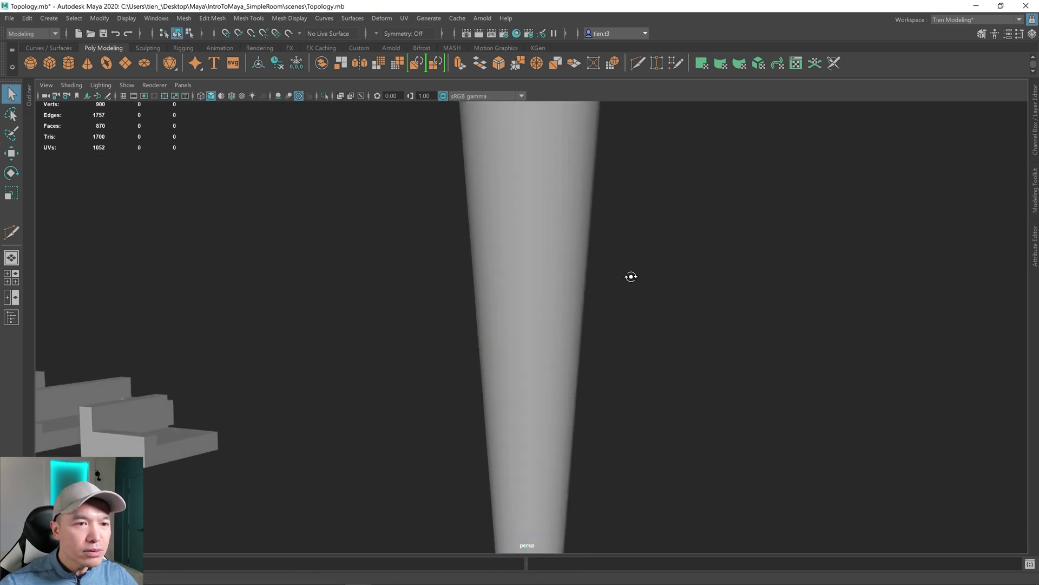
left_click_drag(626, 275, 612, 275, "alt")
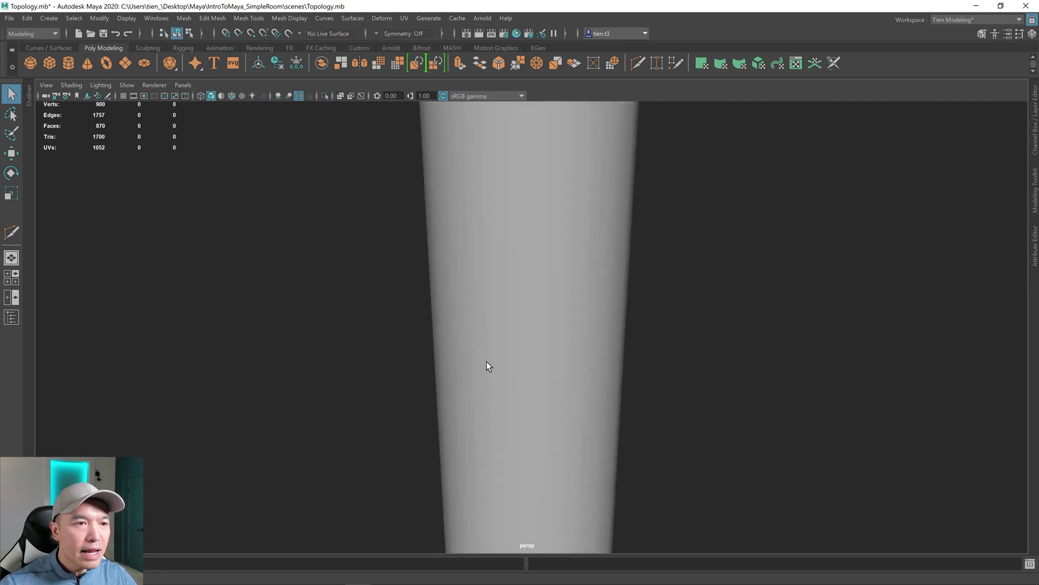
scroll(537, 337, "down", 5)
middle_click_drag(567, 369, 564, 162, "alt")
middle_click_drag(536, 374, 557, 347, "alt")
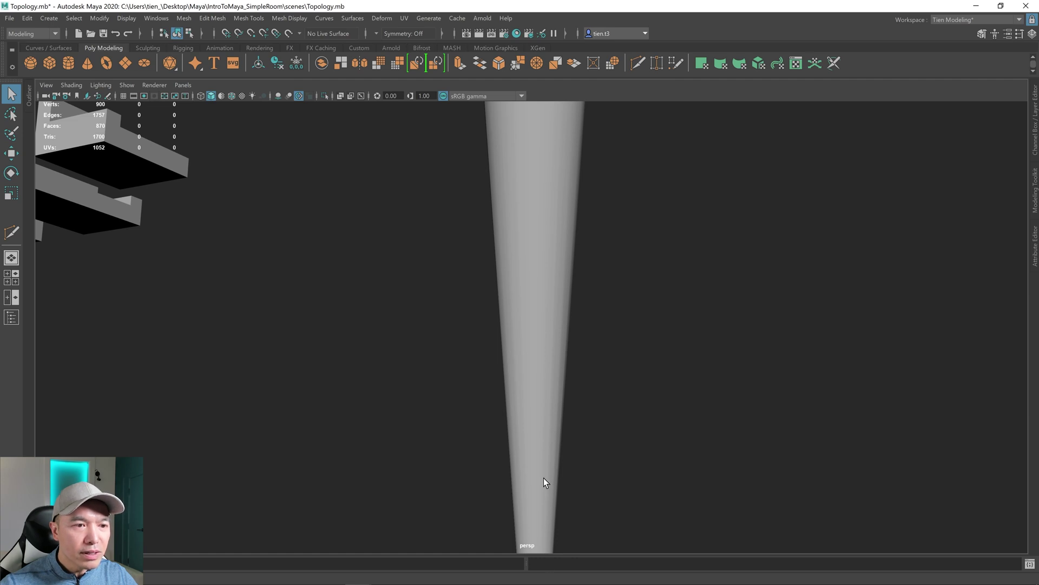
left_click_drag(608, 413, 470, 414, "alt")
scroll(495, 376, "down", 5)
left_click_drag(494, 366, 462, 306, "alt")
middle_click_drag(463, 306, 655, 258, "alt")
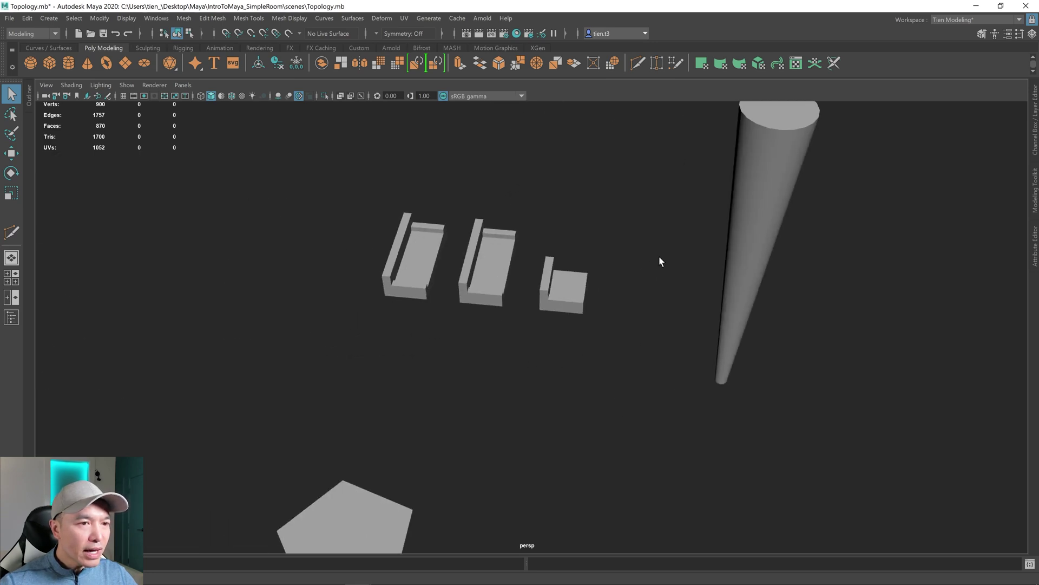
- Select the middle couch piece and orbit around to the other side of the couches
scroll(541, 303, "up", 5)
middle_click_drag(469, 326, 451, 384, "alt")
scroll(433, 378, "up", 3)
left_click_drag(347, 361, 325, 342, "alt")
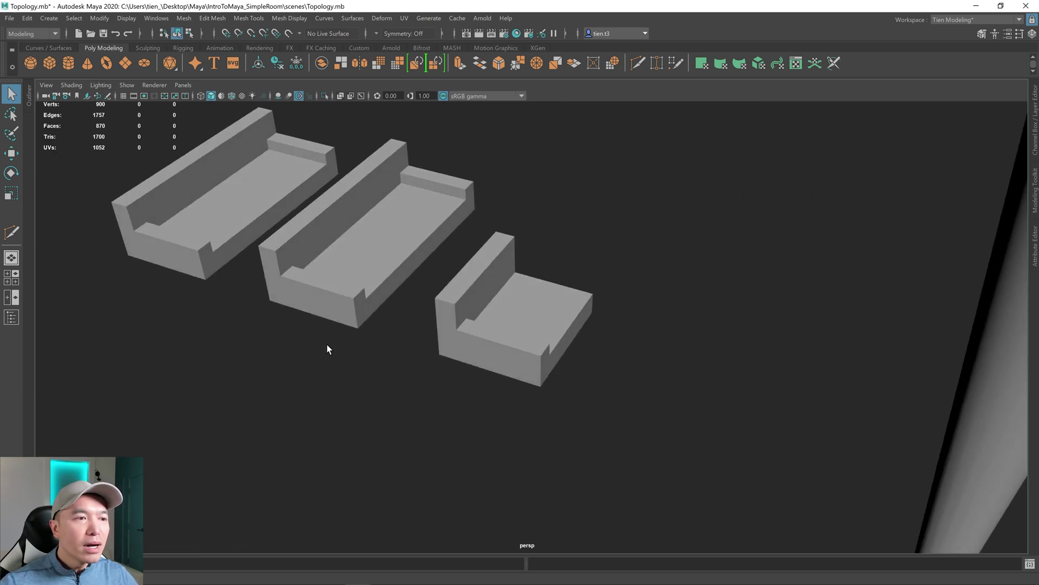
left_click(355, 232)
left_click_drag(356, 232, 457, 258, "alt")
scroll(361, 236, "up", 5)
left_click_drag(360, 236, 609, 326, "alt")
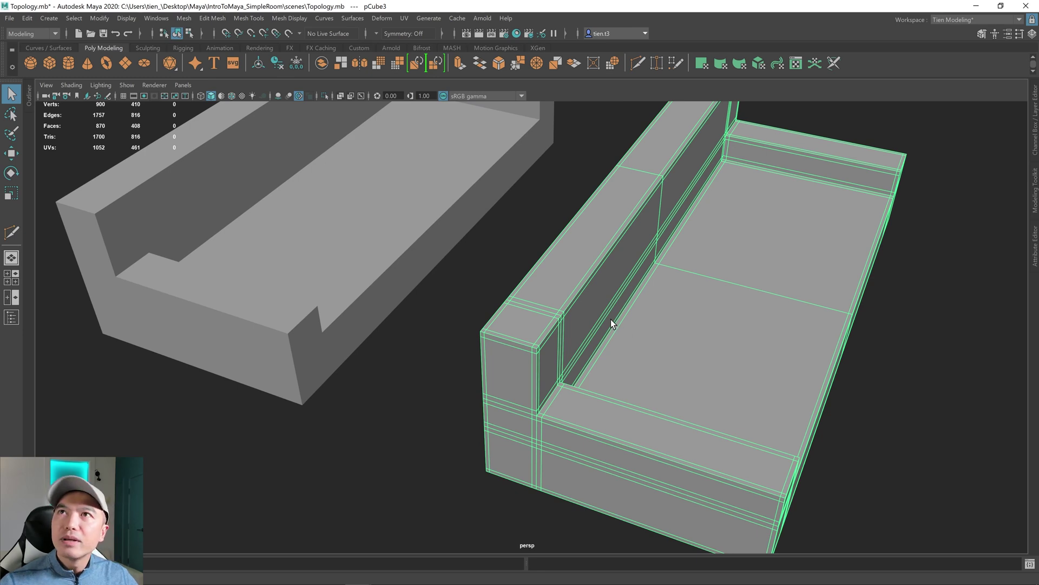
- Select the left couch piece and pan to reveal another piece
left_click_drag(606, 339, 587, 374, "alt")
mouse_move(490, 271)
left_mouse_down("alt")
mouse_move(472, 320)
mouse_move(486, 285)
left_mouse_up("alt")
left_click(458, 299)
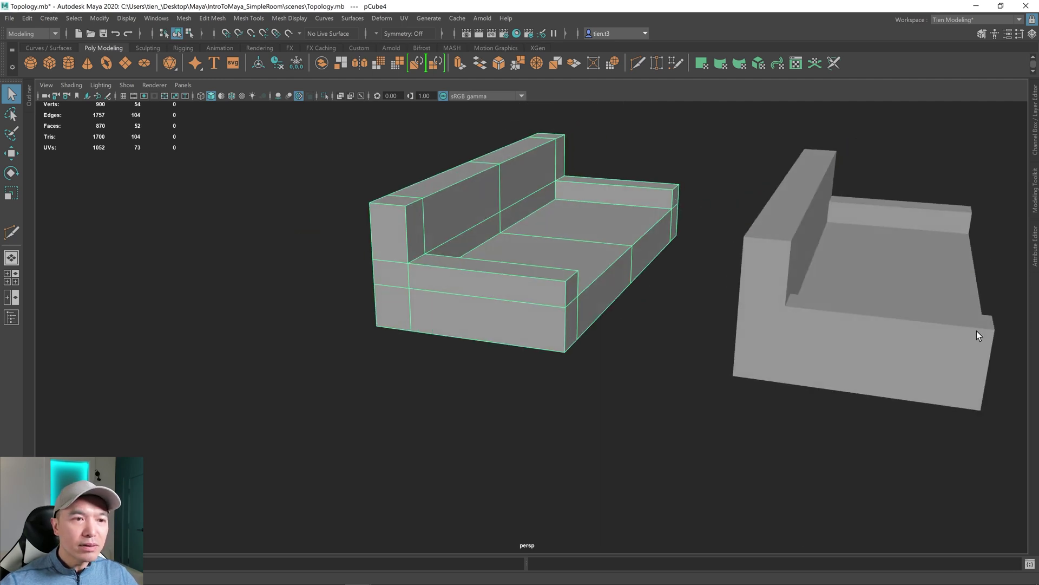
middle_click_drag(978, 336, 724, 354, "alt")
left_click_drag(622, 361, 459, 339, "alt")
scroll(508, 273, "up", 3)
- Start a Multi-Cut at the couch back vertex, then exit the tool back to Object Mode
right_click_drag(522, 241, 452, 249, "shift")
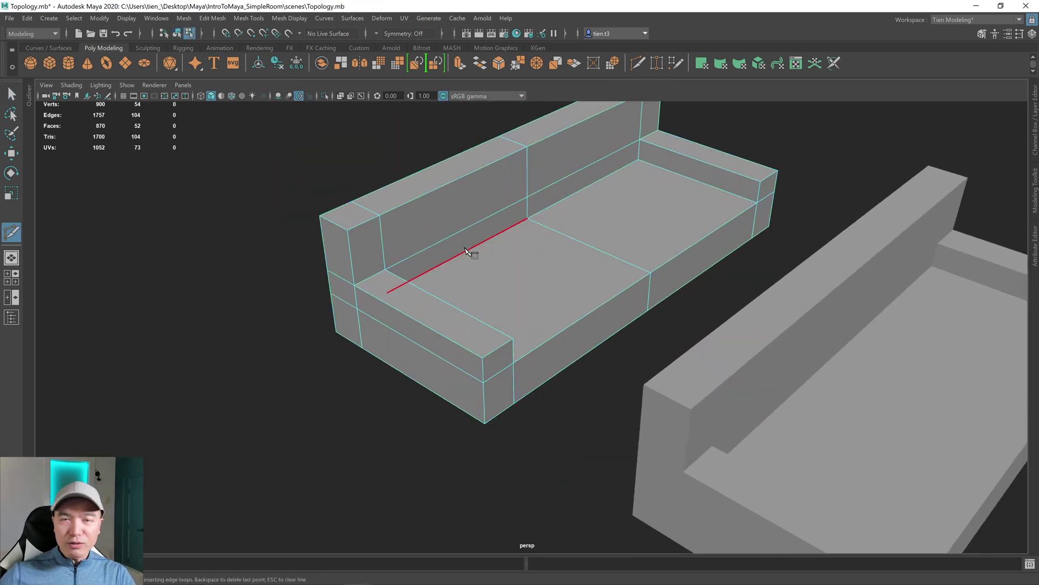
left_click_drag(524, 235, 513, 229, "alt")
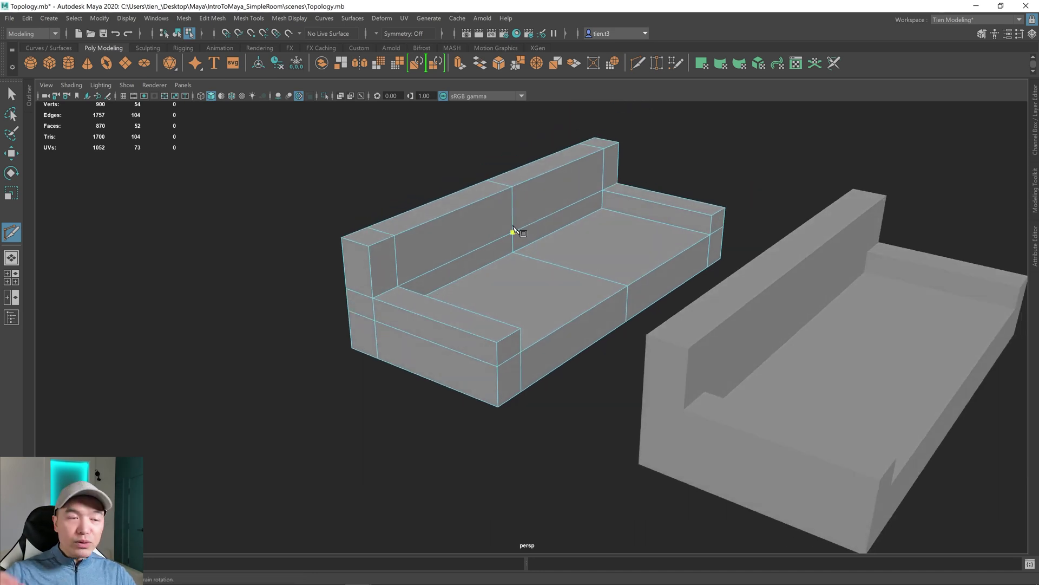
left_click_drag(563, 276, 516, 303, "alt")
left_click(564, 245)
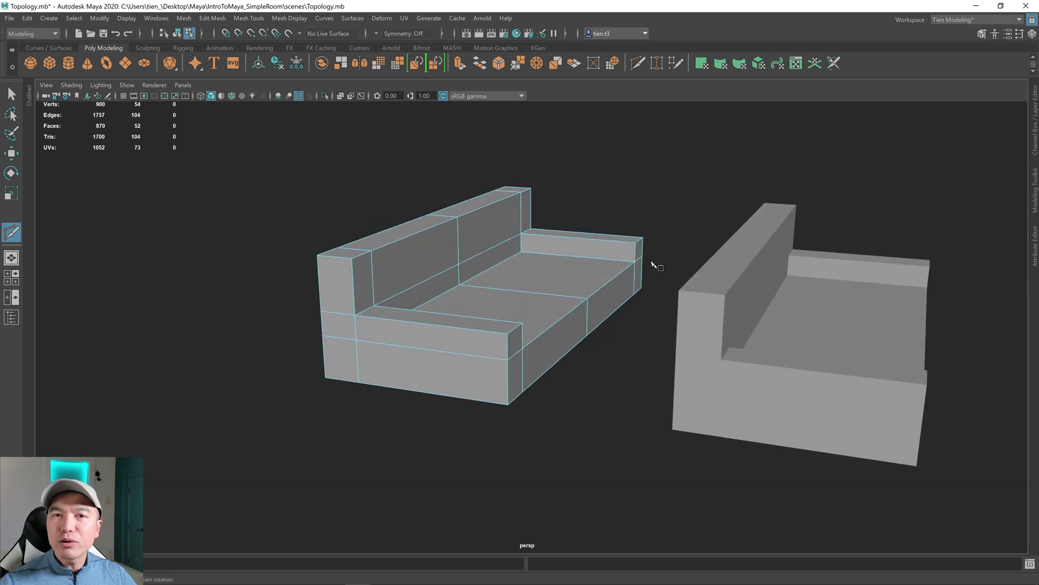
scroll(652, 263, "down", 7)
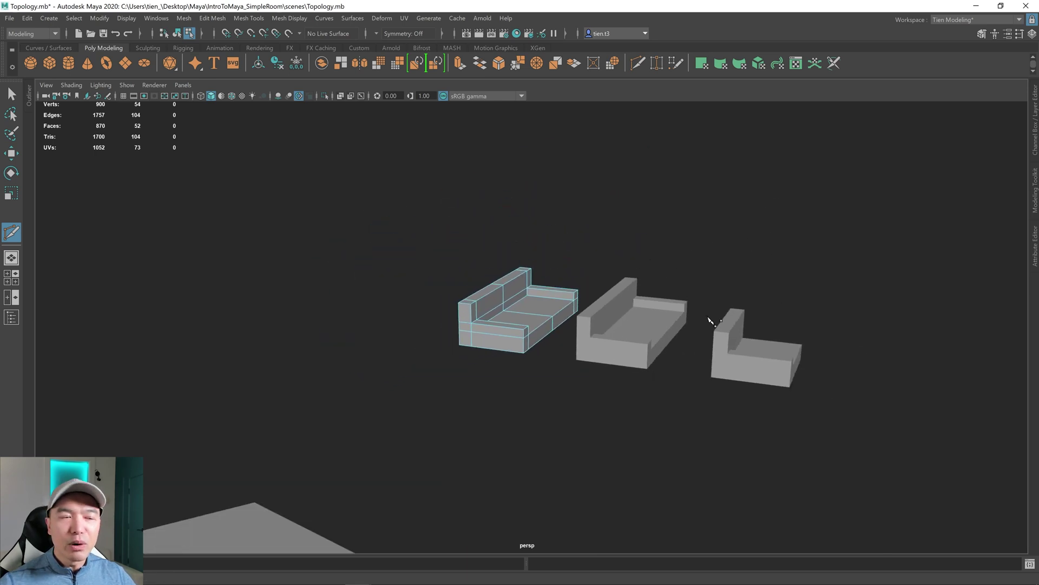
left_click_drag(751, 373, 707, 301, "alt")
key("q")
right_click_drag(674, 280, 745, 226)
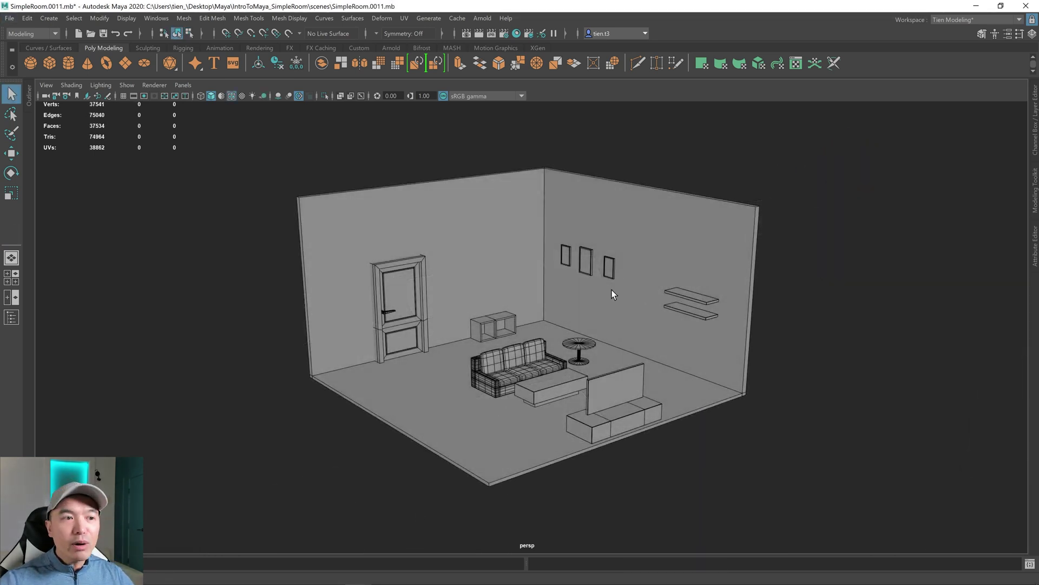
- Select the sofa and turn off its smooth mesh preview
left_click_drag(622, 343, 617, 350, "alt")
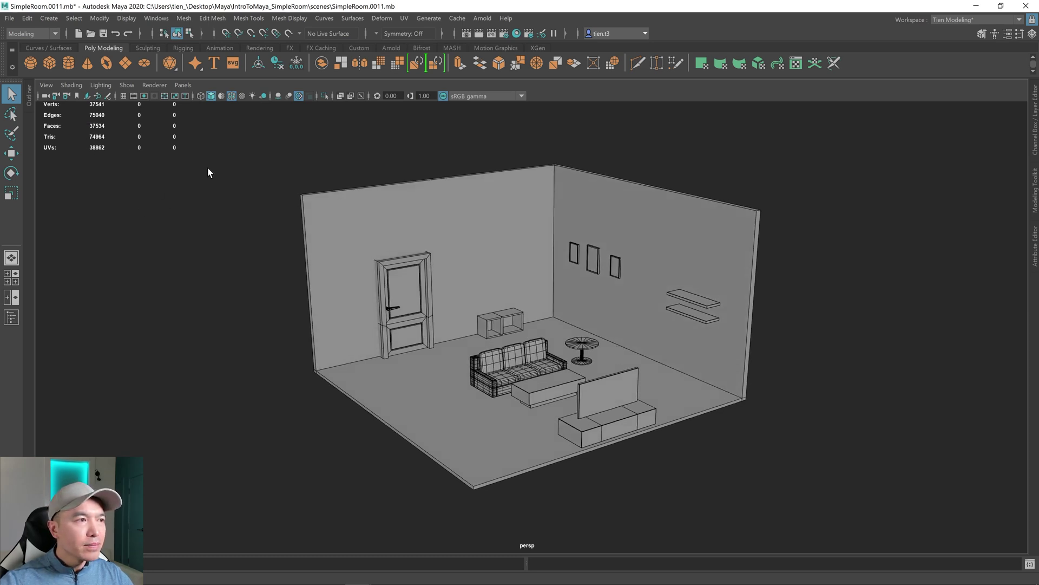
scroll(489, 325, "up", 3)
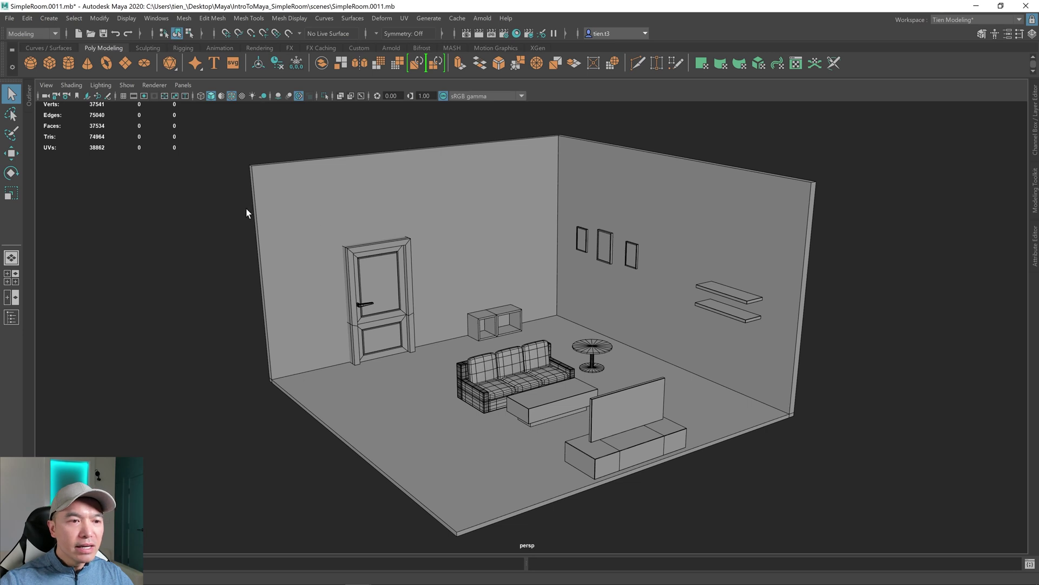
left_click(468, 371)
key("f")
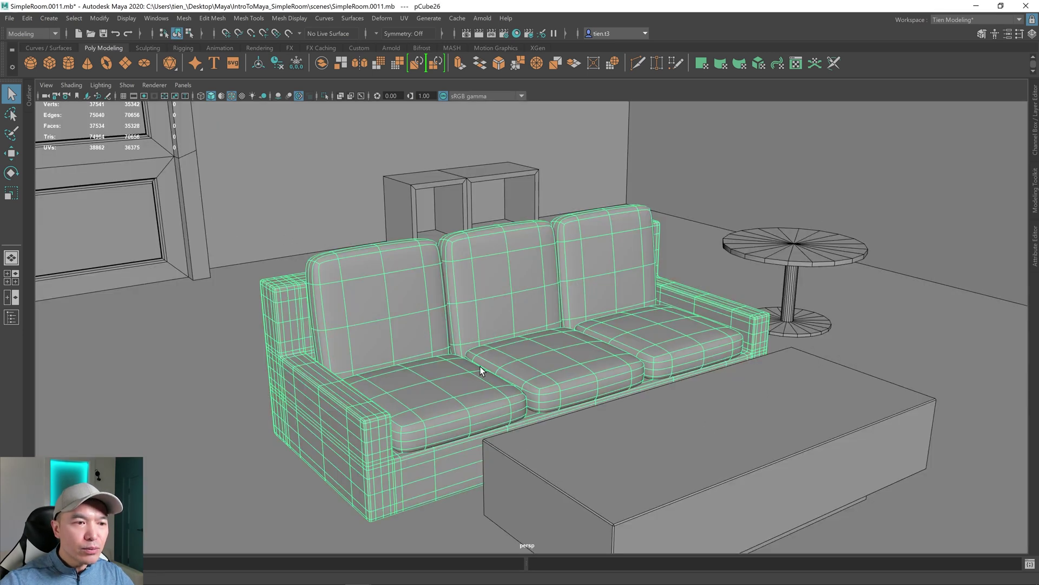
left_click_drag(473, 368, 508, 366, "alt")
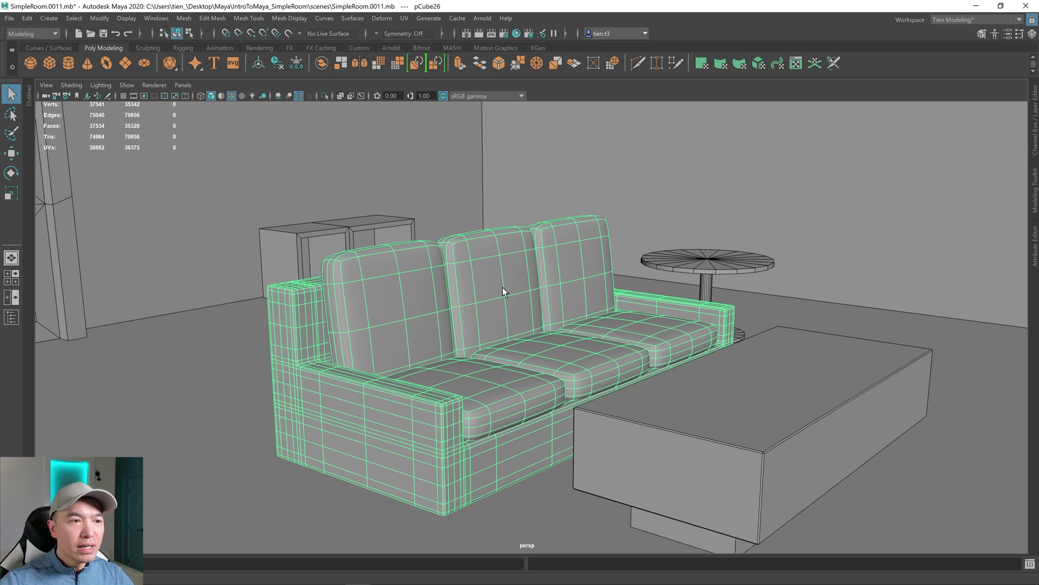
key("1")
left_click_drag(518, 326, 528, 324, "alt")
- Show the door handle's low-poly cage and apply a permanent Smooth with Divisions set to 1
middle_click_drag(221, 313, 470, 333, "alt")
right_click_drag(470, 333, 336, 335, "alt")
middle_click_drag(336, 334, 436, 394, "alt")
left_click(311, 232)
key("f")
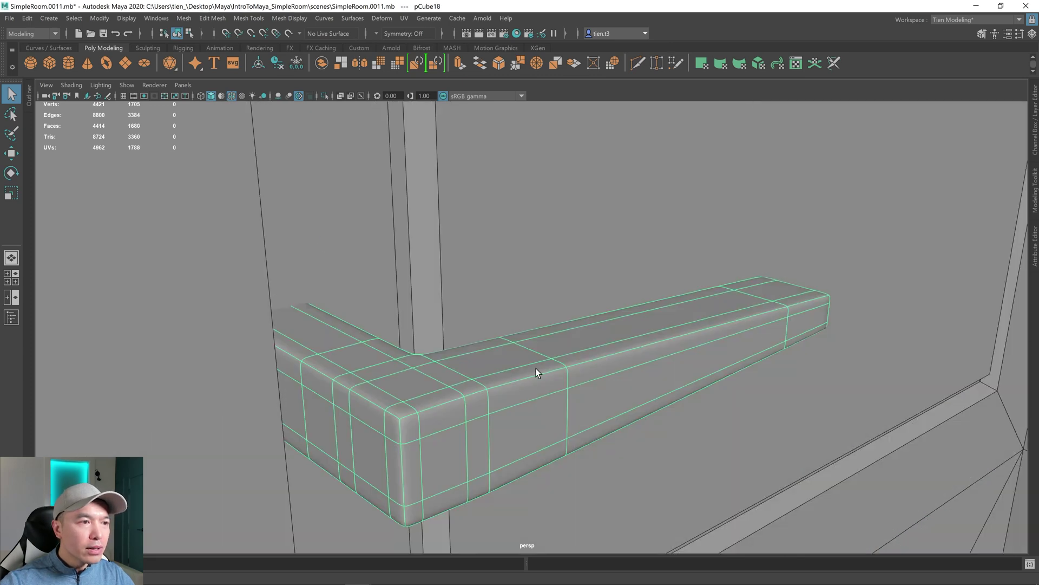
left_click_drag(534, 372, 458, 290, "alt")
left_click_drag(348, 262, 367, 272, "alt")
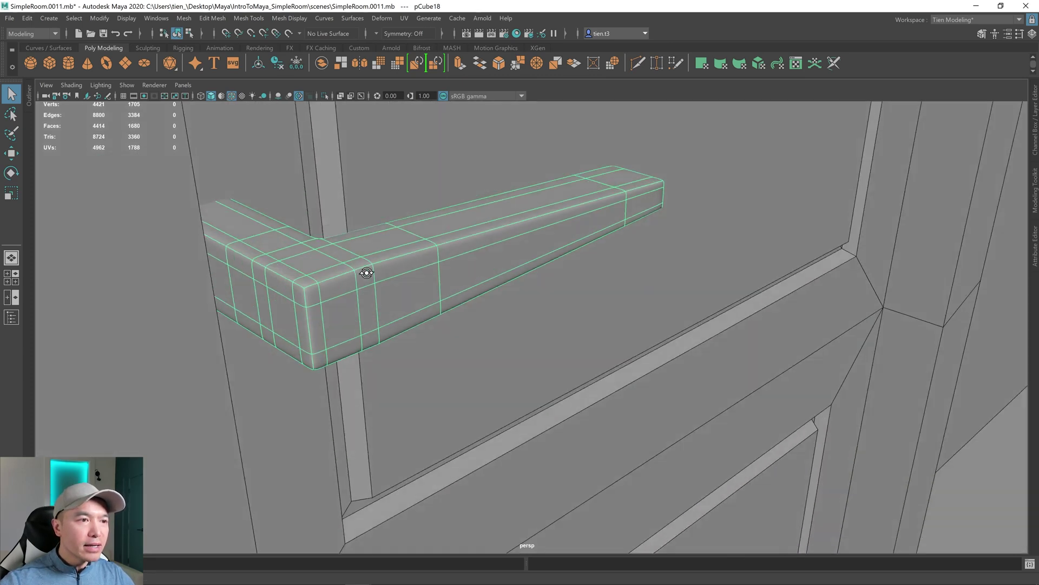
key("1")
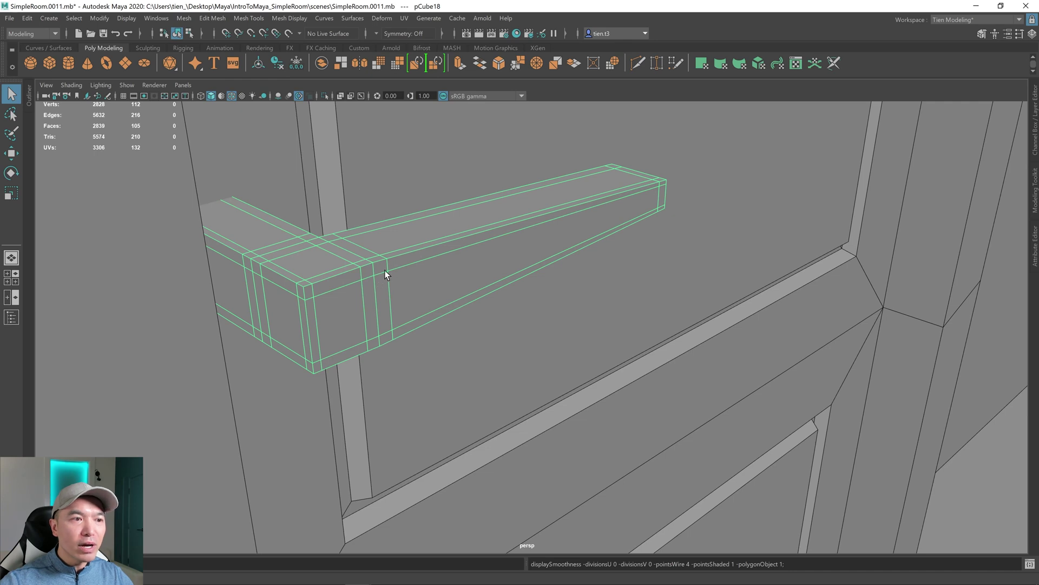
right_click_drag(413, 262, 393, 319, "shift")
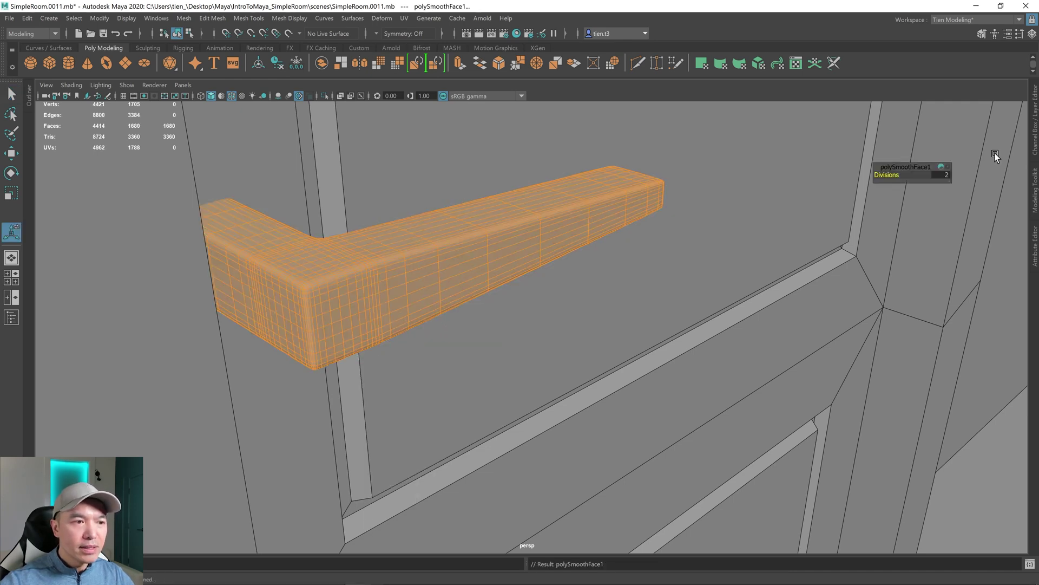
left_click_drag(890, 175, 877, 175)
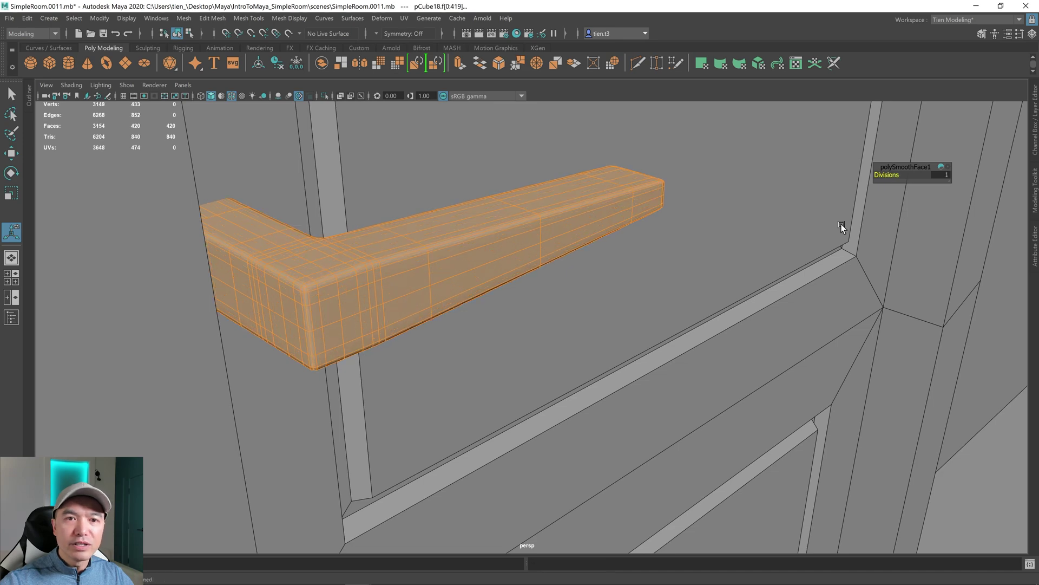
scroll(752, 279, "down", 8)
scroll(757, 276, "down", 10)
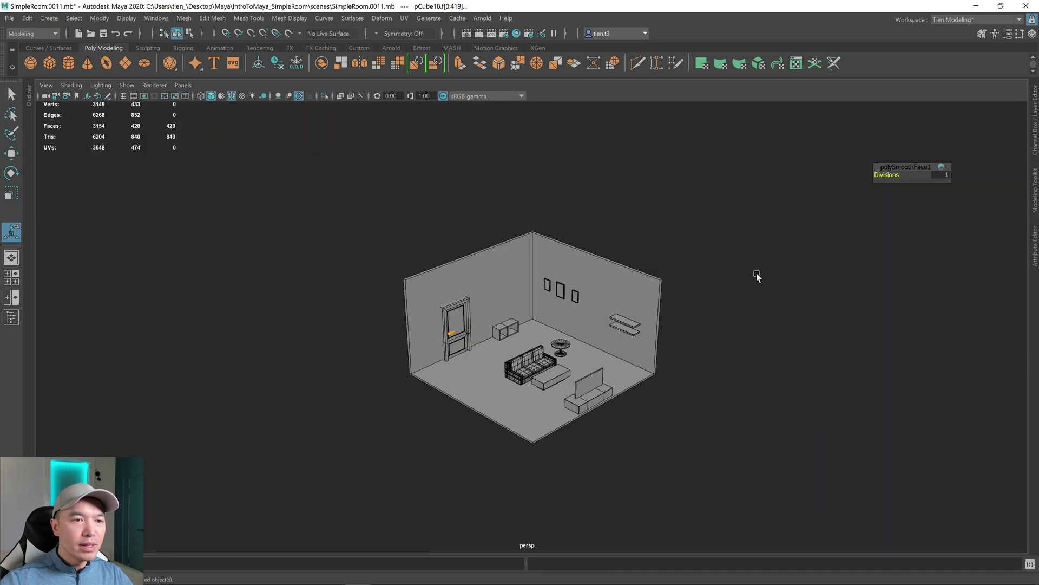
right_click_drag(551, 267, 606, 238)
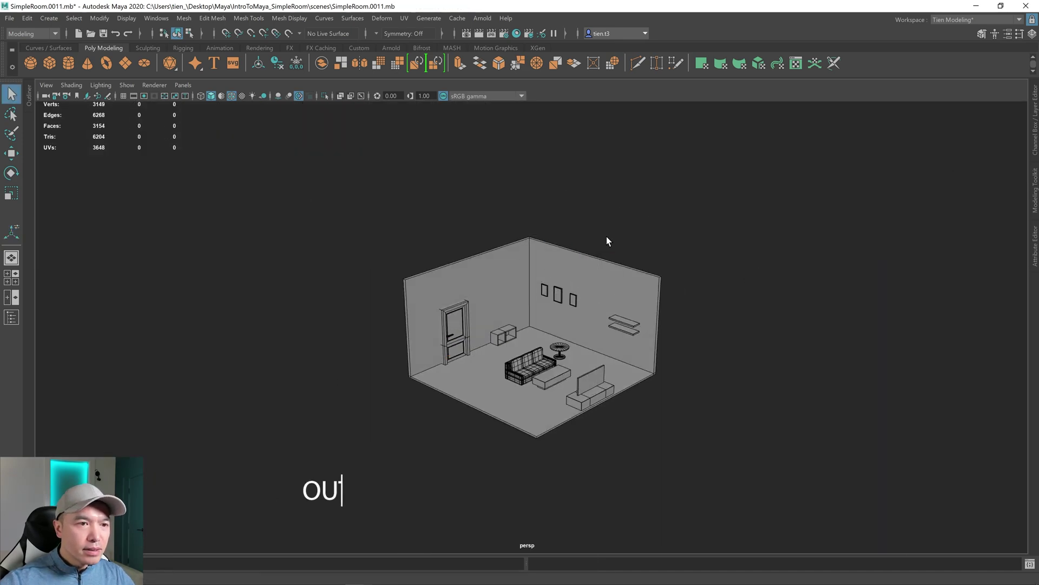
- Select all the furniture plus FloorAndWalls and delete their construction history
left_click(29, 98)
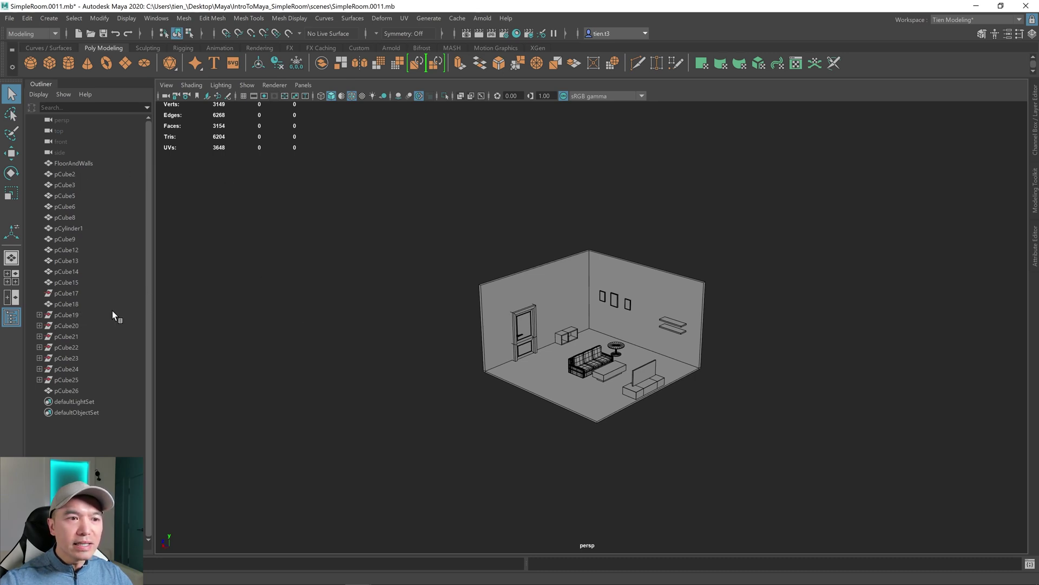
left_click_drag(508, 294, 521, 292, "alt")
scroll(528, 291, "up", 3)
left_click_drag(388, 204, 881, 538)
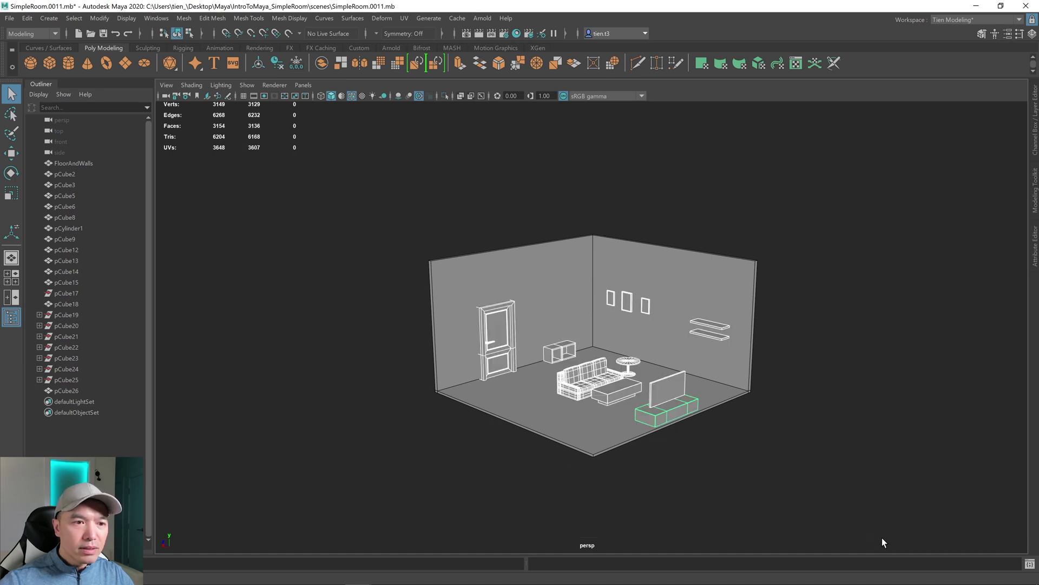
left_click(1034, 130)
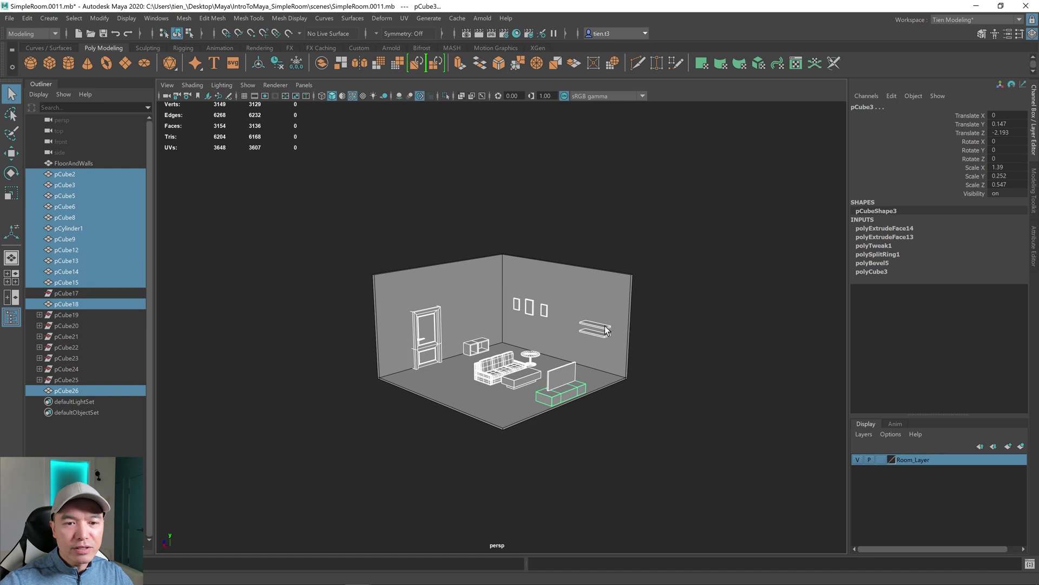
left_click(576, 292, "shift")
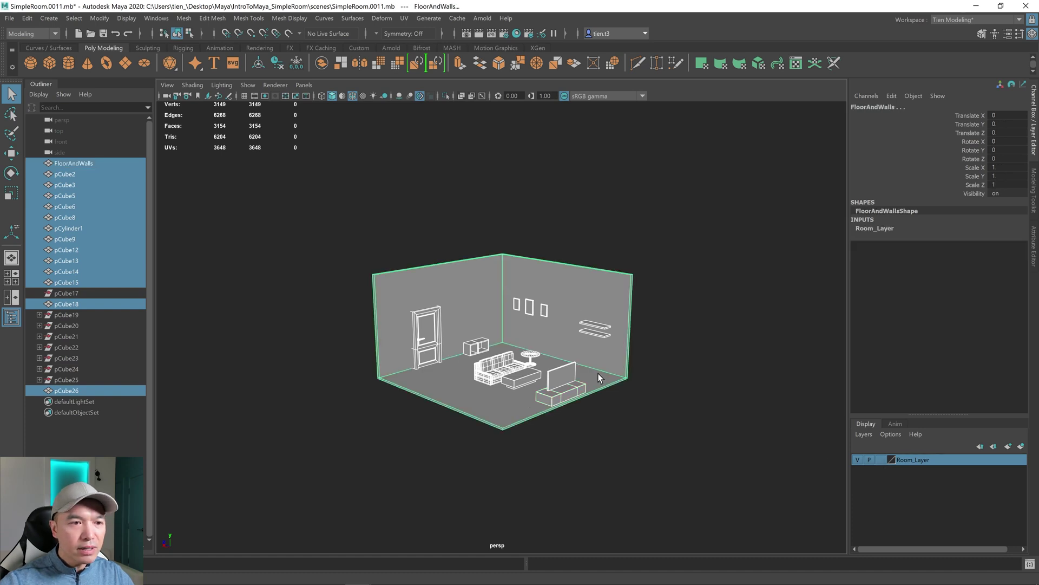
left_click(277, 63)
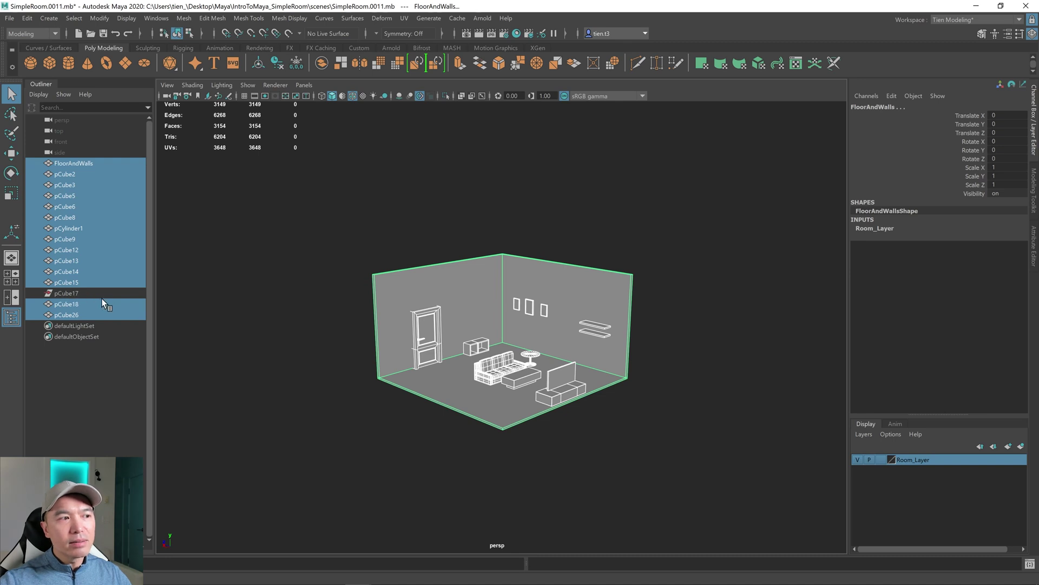
- Select pCube17 on its own in the Outliner, then clear the selection
left_click(81, 294)
scroll(685, 368, "up", 4)
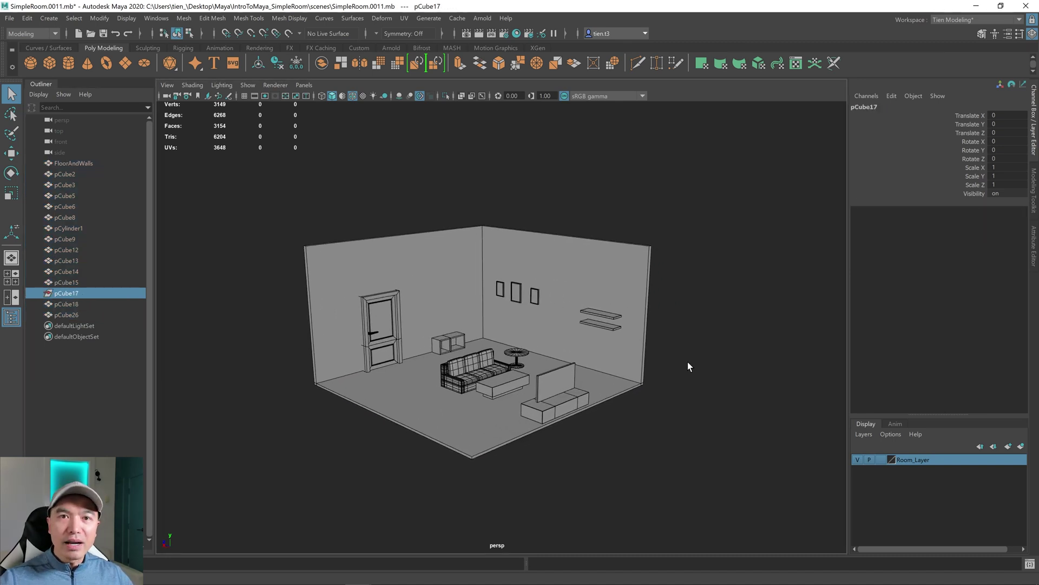
left_click(367, 421)
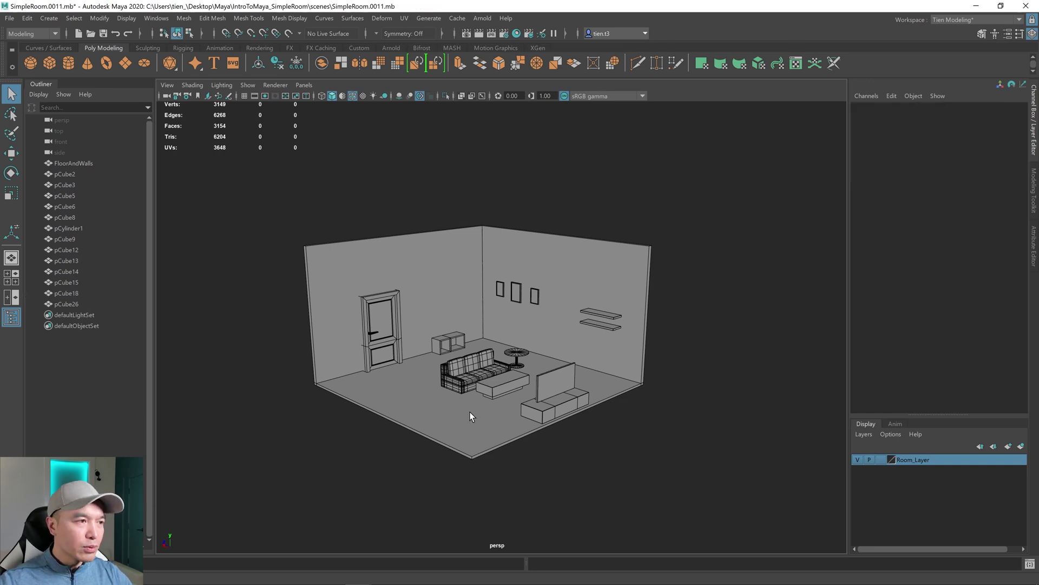
left_click_drag(538, 353, 551, 330, "alt")
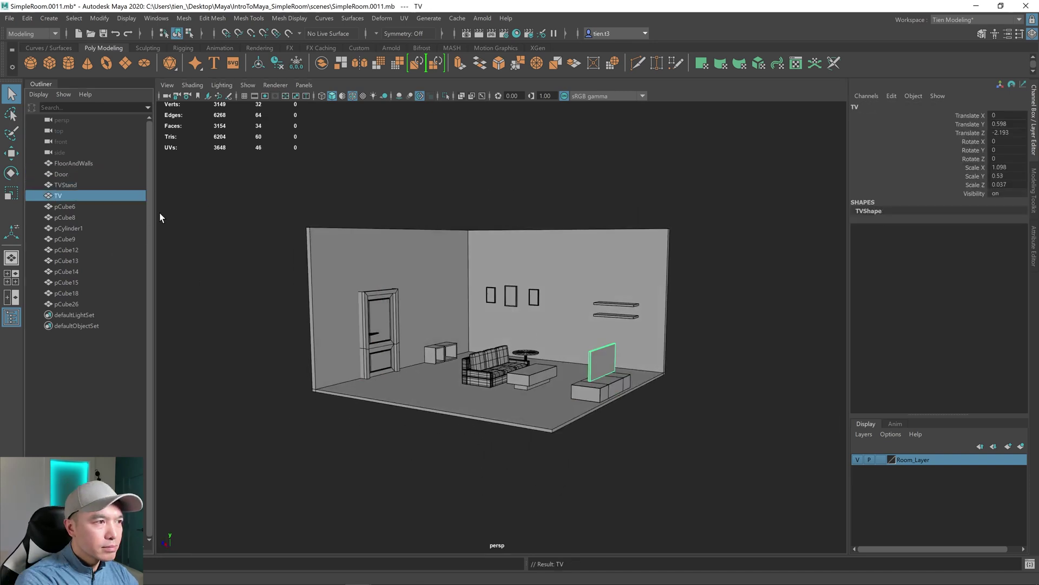
- Step through the Outliner entries to check each object's new name, then deselect everything
key("Down")
key("Down")
key("Down")
key("Down")
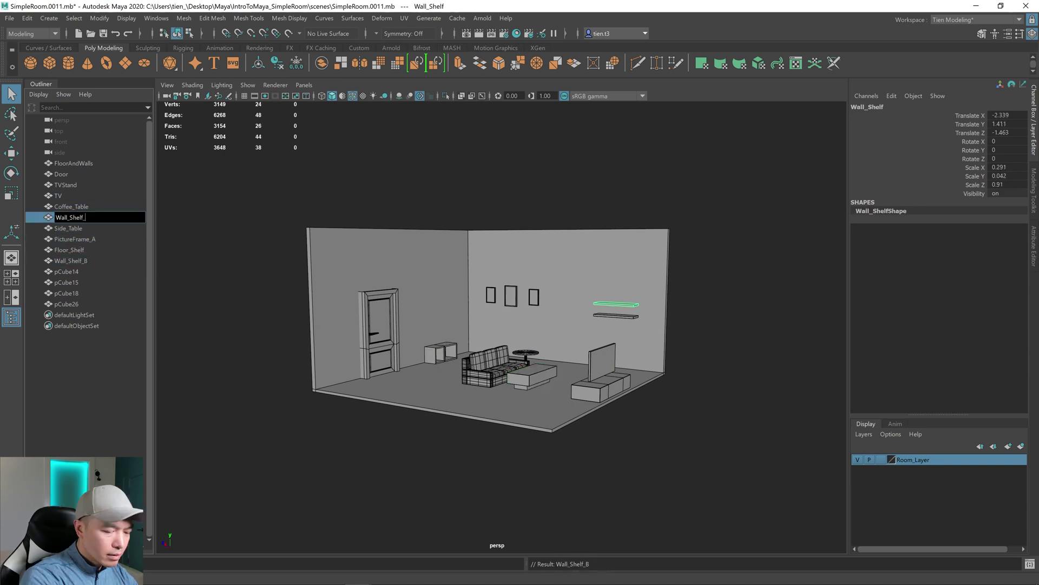
left_click(117, 293)
left_click(121, 304)
left_click(661, 424)
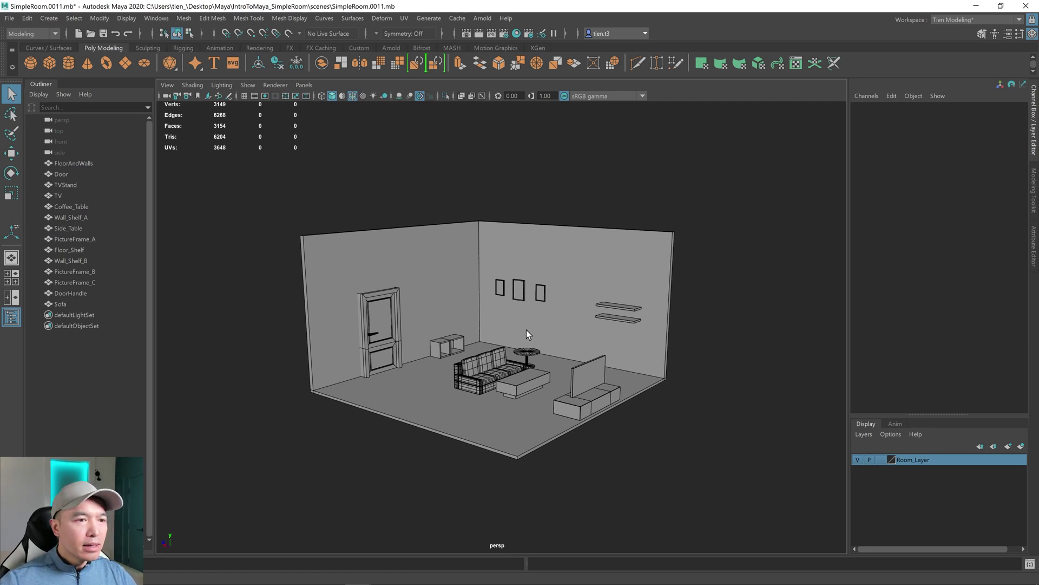
left_click_drag(526, 330, 531, 327, "alt")
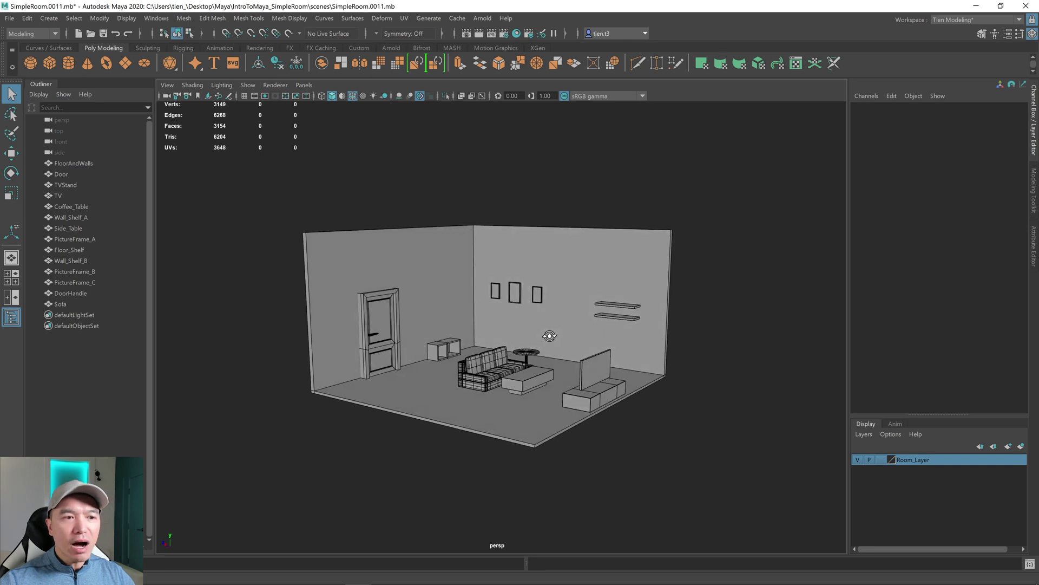
right_click_drag(544, 357, 611, 316, "alt")
- Frame the whole room, select the sofa and toggle it hidden and visible
left_click_drag(612, 316, 320, 250, "alt")
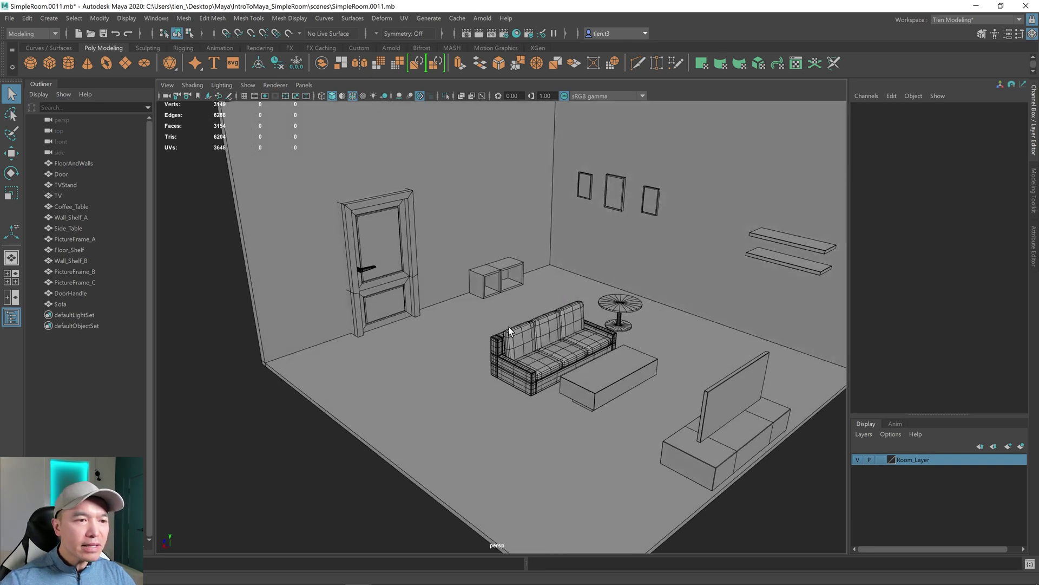
key("a")
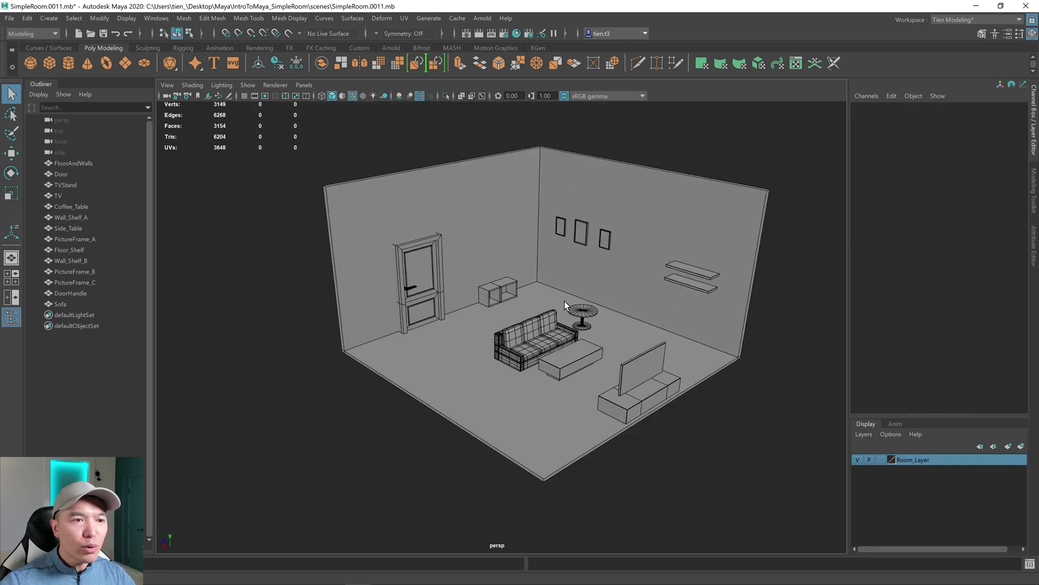
left_click(546, 327)
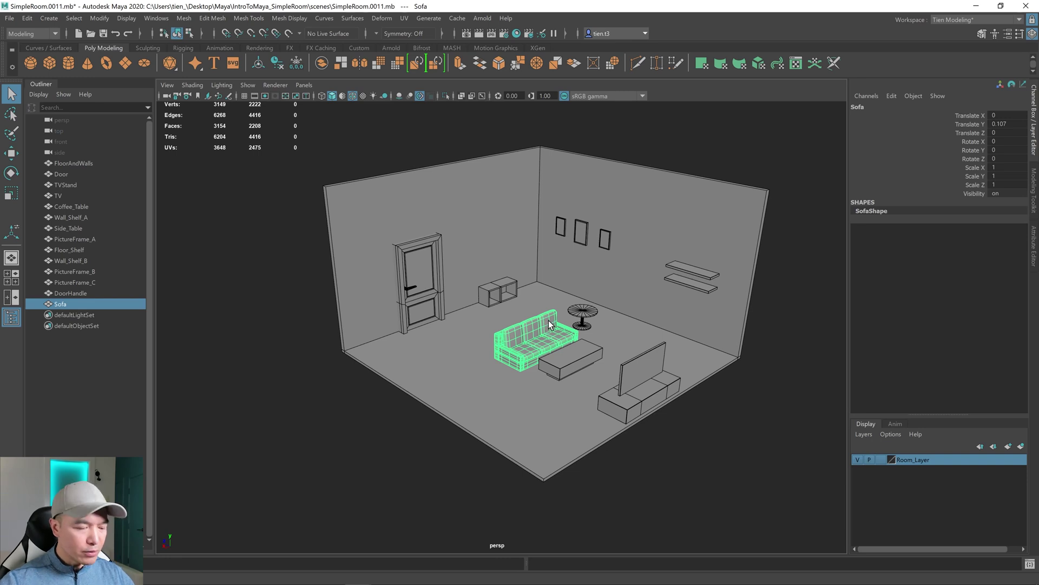
key("h")
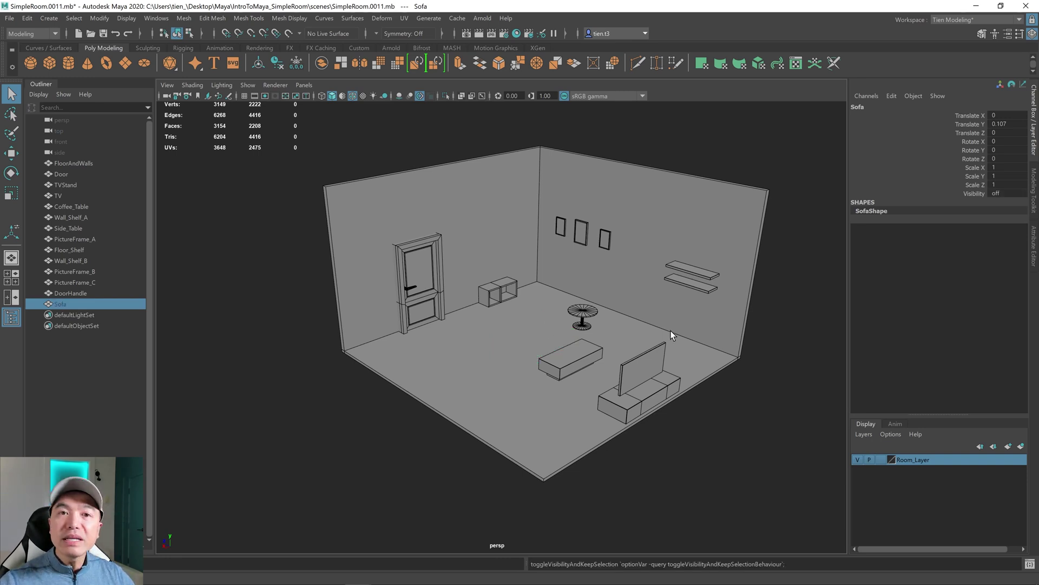
key("h")
- Hide the sofa and slide the coffee table slightly along its Z axis
left_click_drag(659, 313, 667, 301, "alt")
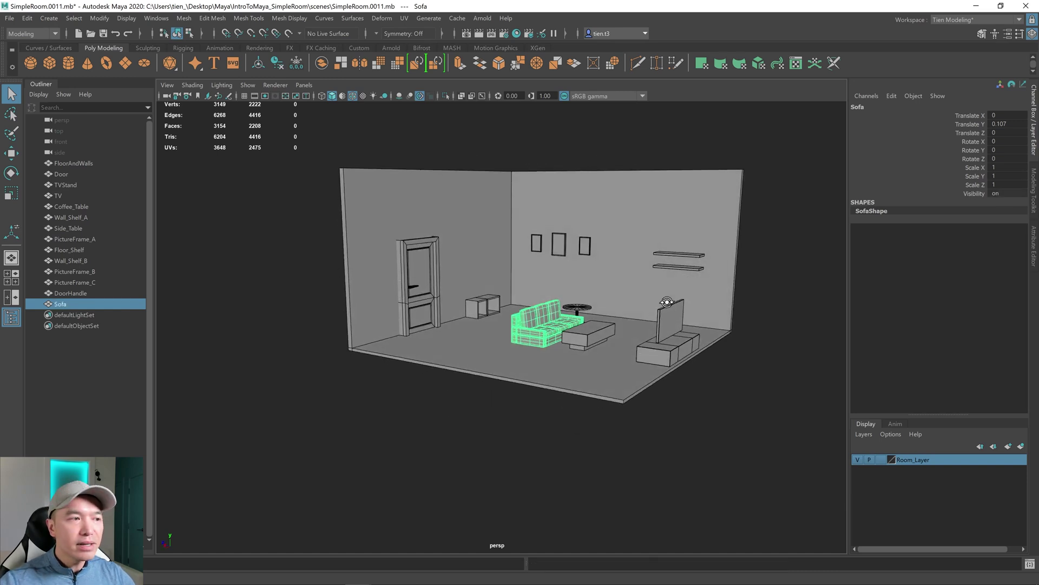
scroll(659, 311, "up", 6)
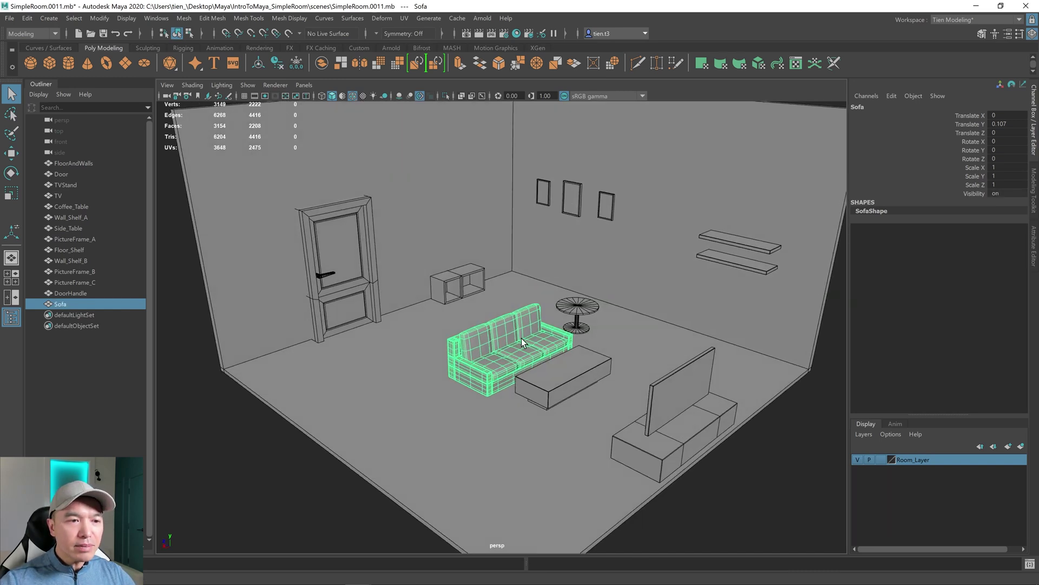
key("h")
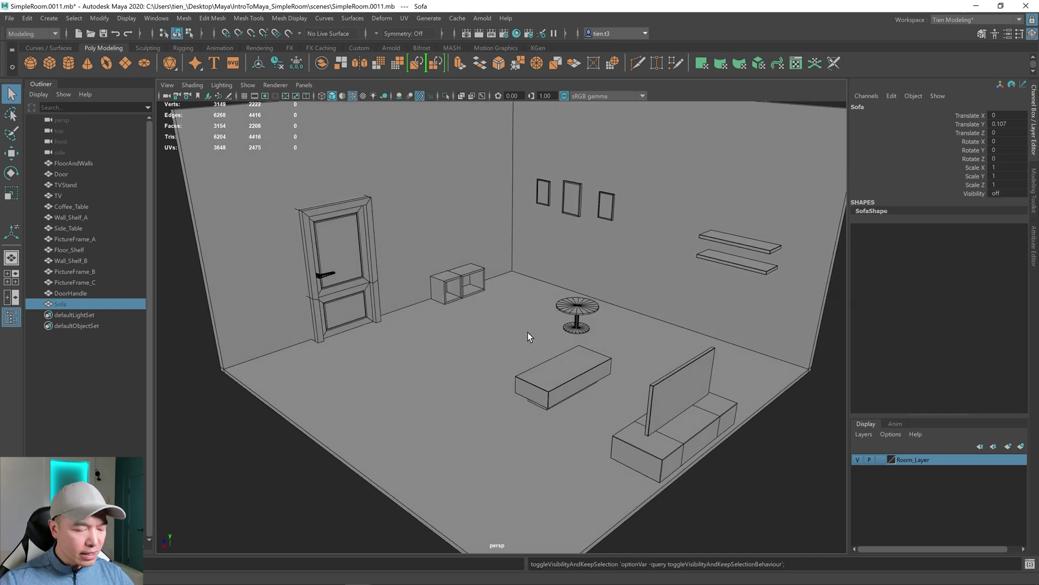
left_click(572, 380)
key("w")
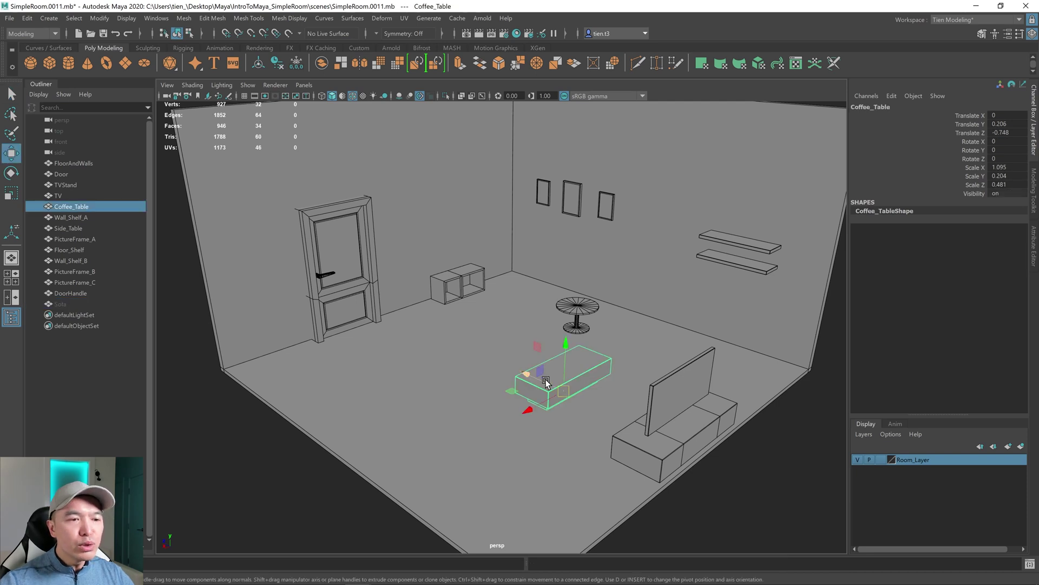
left_click_drag(531, 377, 535, 380)
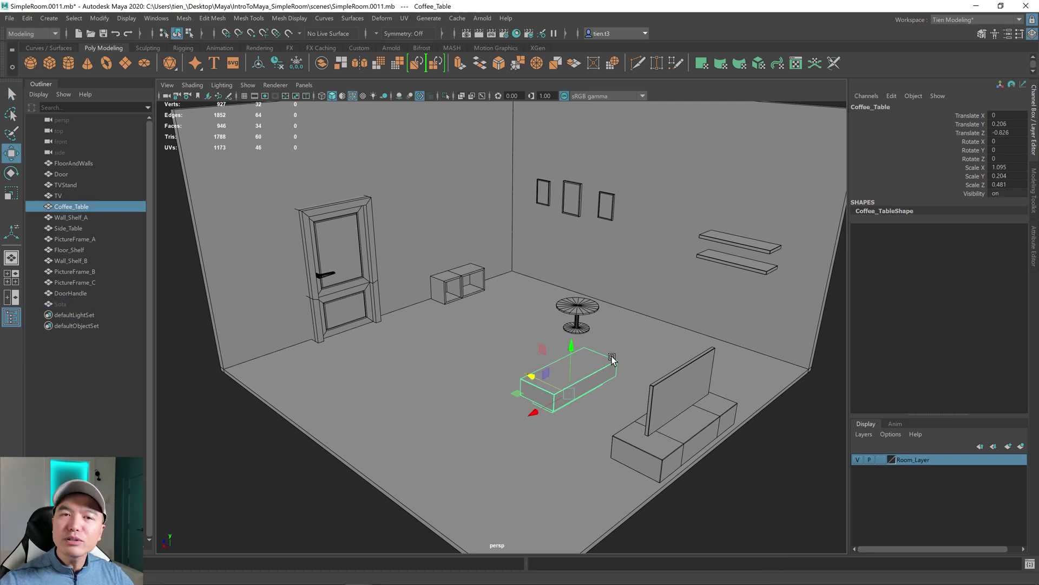
- Reselect the hidden Sofa in the Outliner and unhide it with Ctrl+H
left_click(548, 347)
key("h")
right_click_drag(574, 347, 563, 353, "alt")
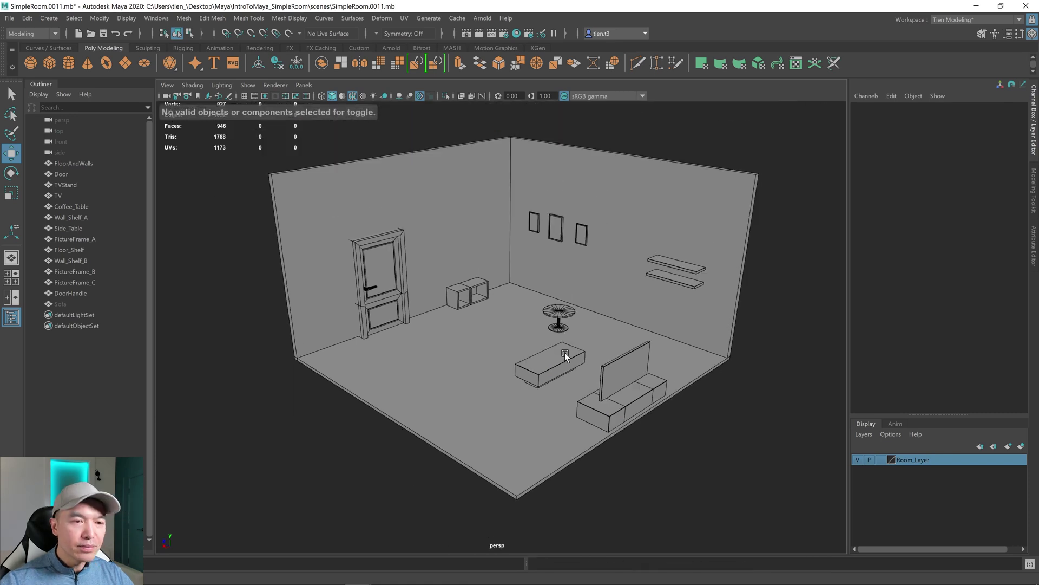
left_click_drag(563, 353, 572, 350, "alt")
left_click(59, 303)
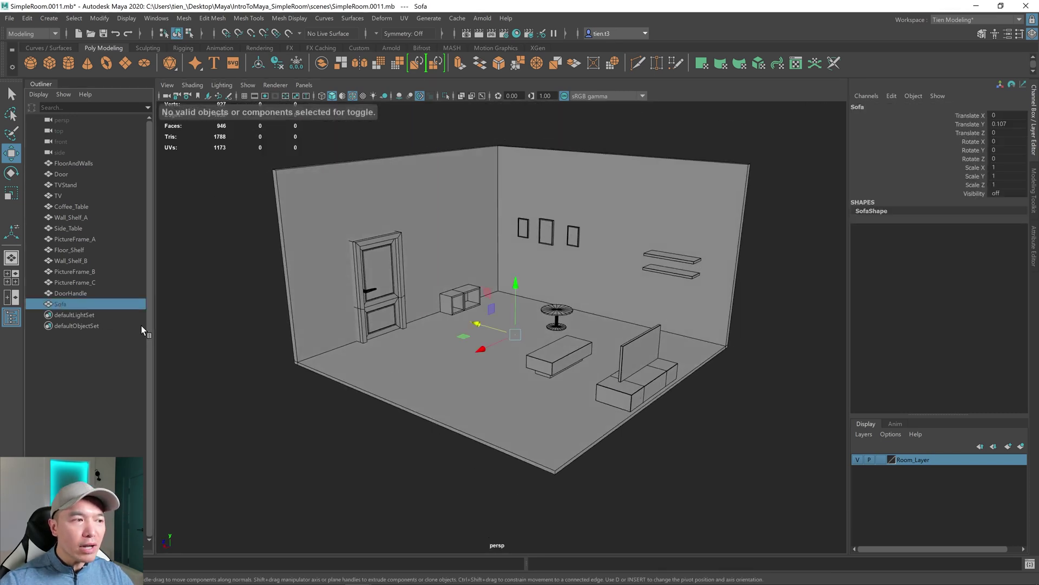
key("ctrl+h")
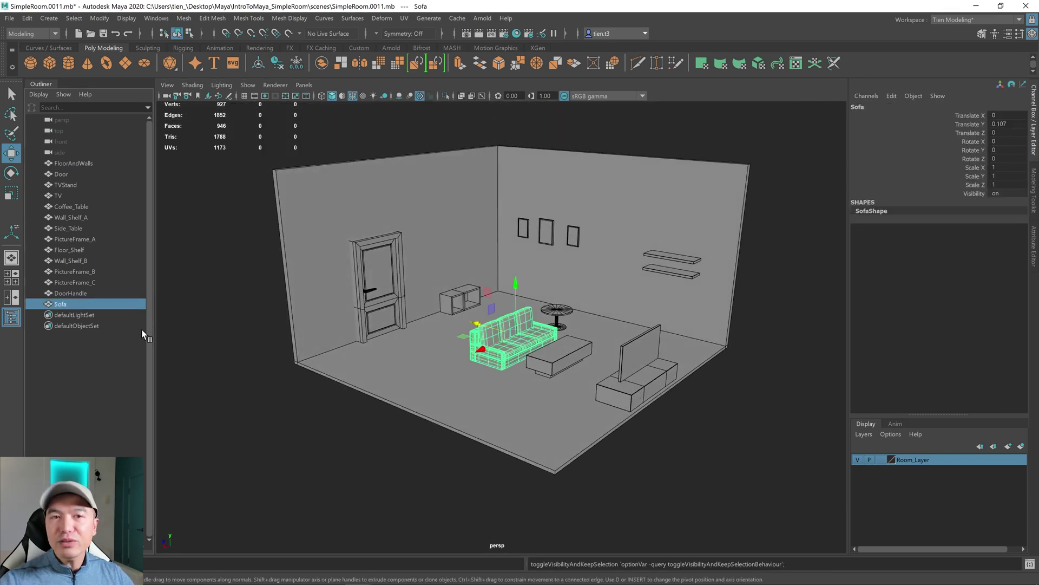
left_click(677, 417)
left_click_drag(592, 398, 668, 399, "alt")
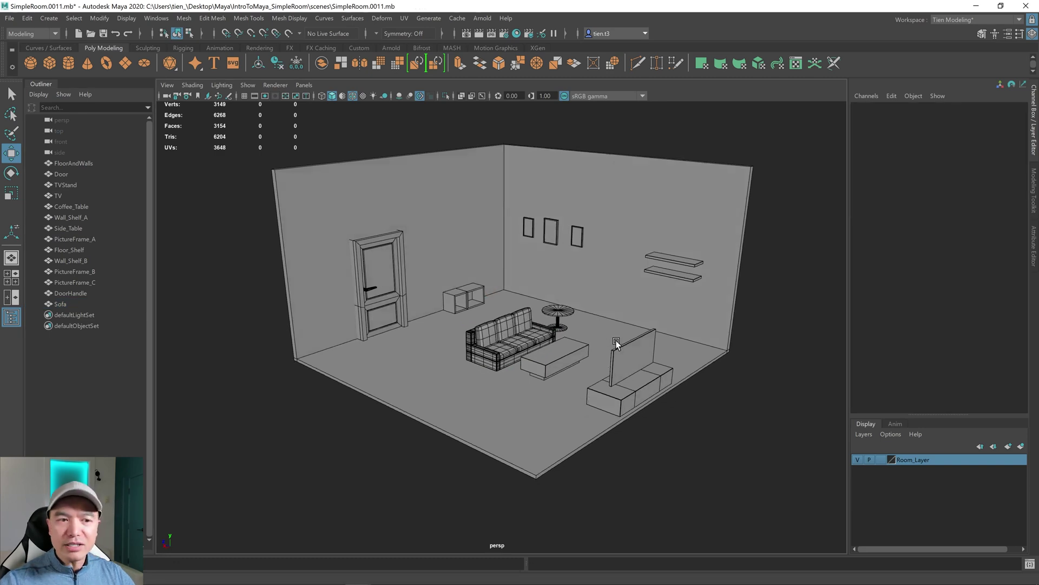
- Hide the sofa again, then select it in the Outliner and show it with Shift+H
left_click(499, 345)
key("ctrl+h")
left_click(726, 429)
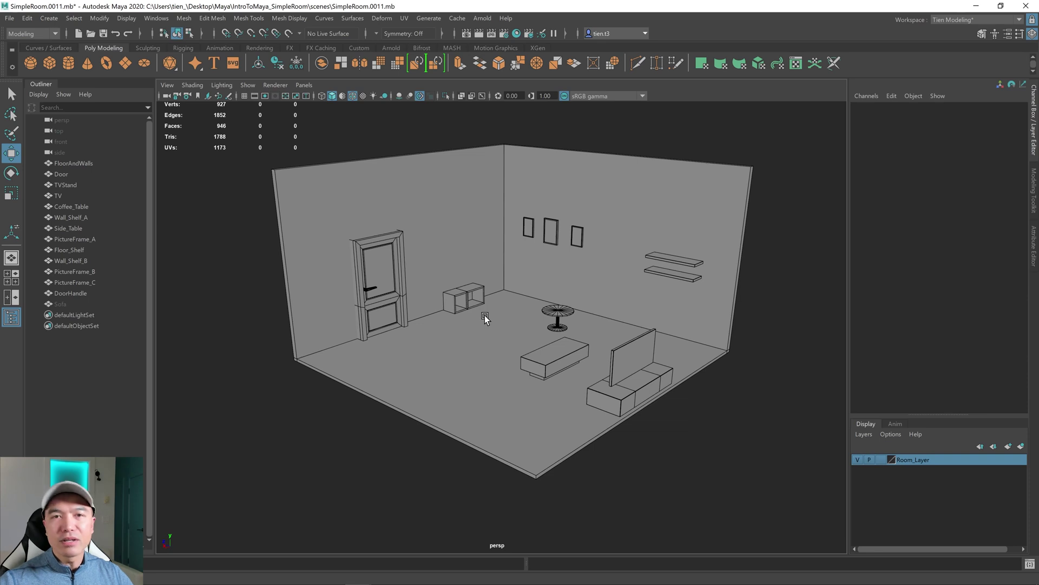
key("h")
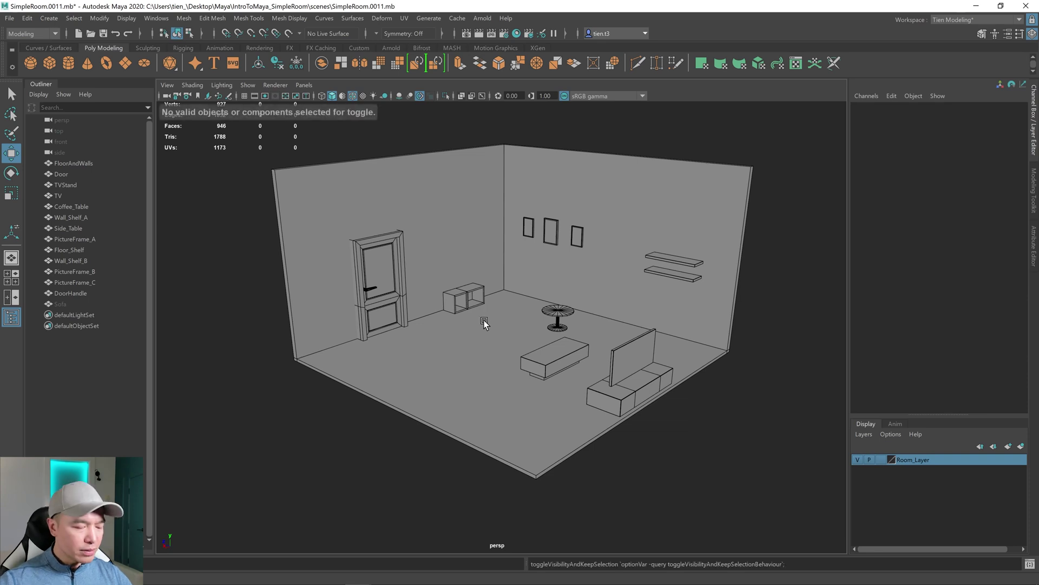
left_click(60, 303)
key("shift+h")
scroll(388, 333, "up", 1)
middle_click_drag(394, 341, 404, 350, "alt")
- Move DoorHandle directly under Door in the Outliner list
left_click(80, 228)
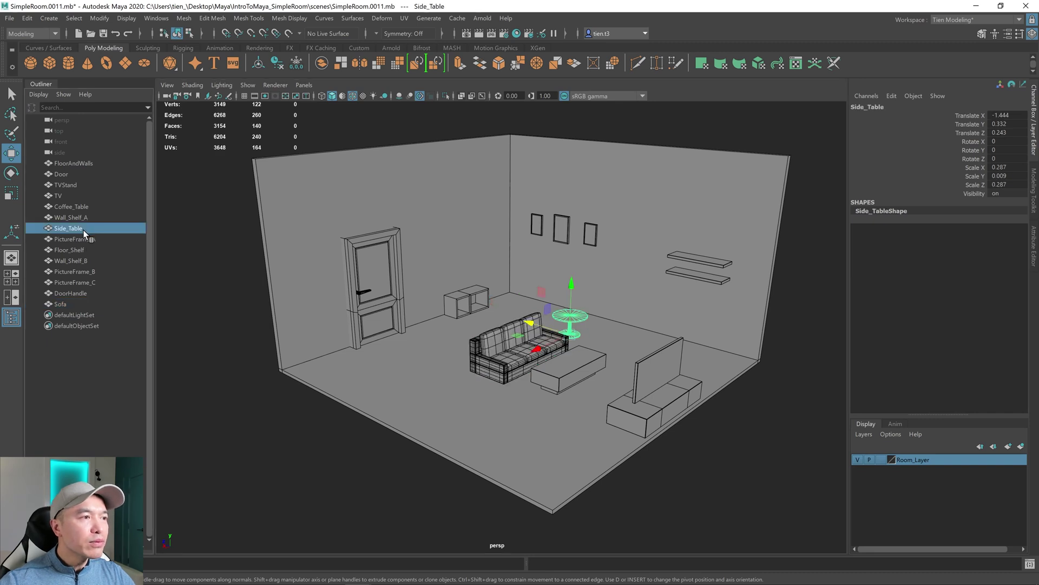
left_click(70, 174)
left_click(74, 293)
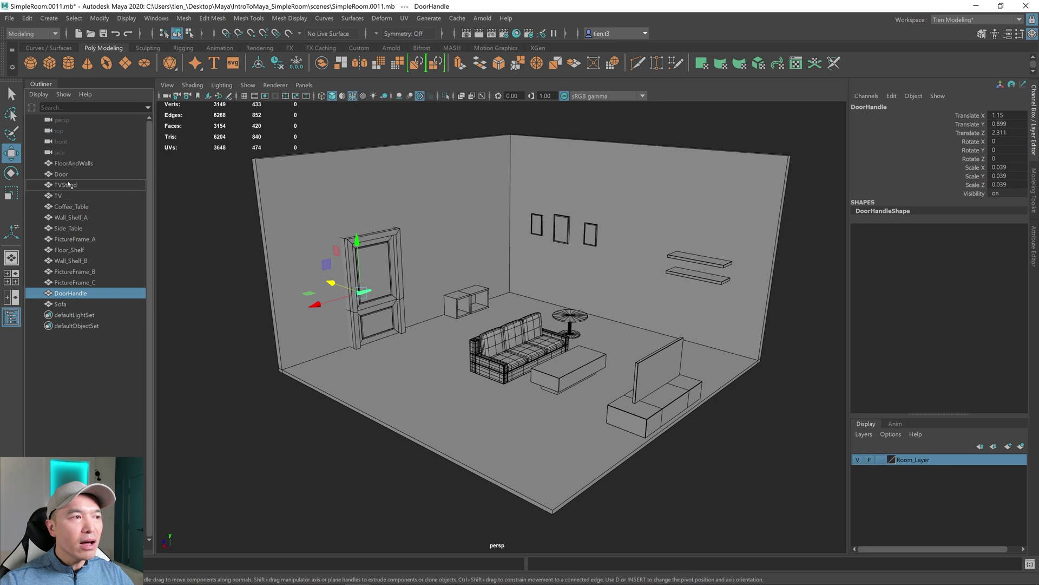
middle_click_drag(67, 179, 67, 180)
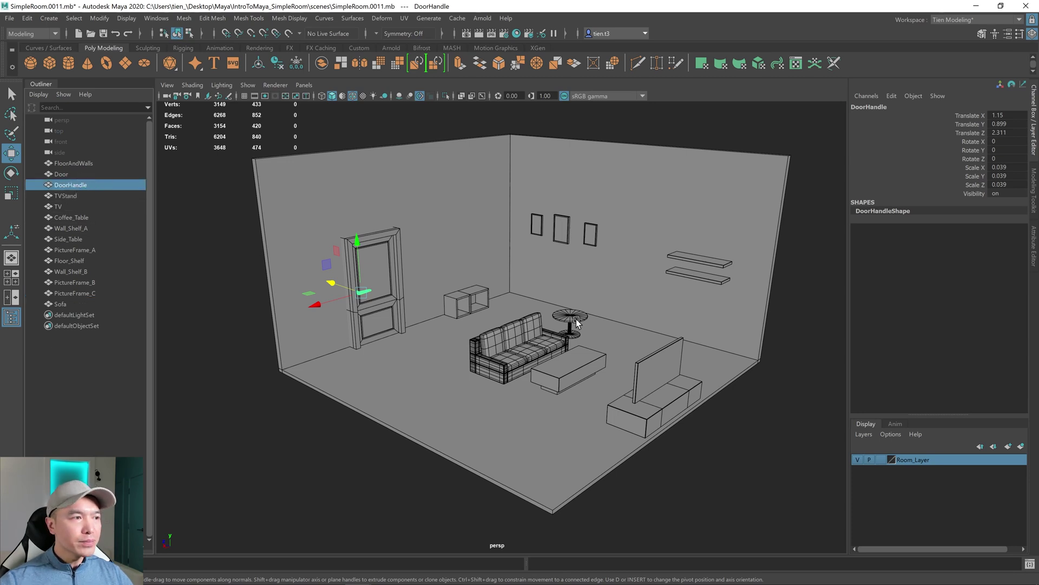
- Move PictureFrame_A just above PictureFrame_B, undoing its accidental parenting
left_click(90, 248)
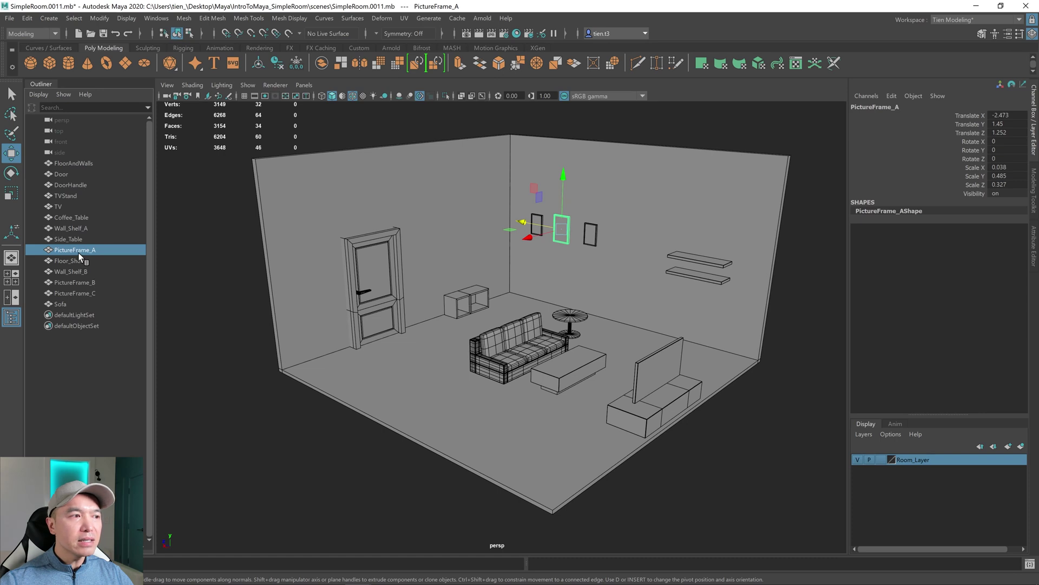
left_click_drag(74, 249, 81, 280)
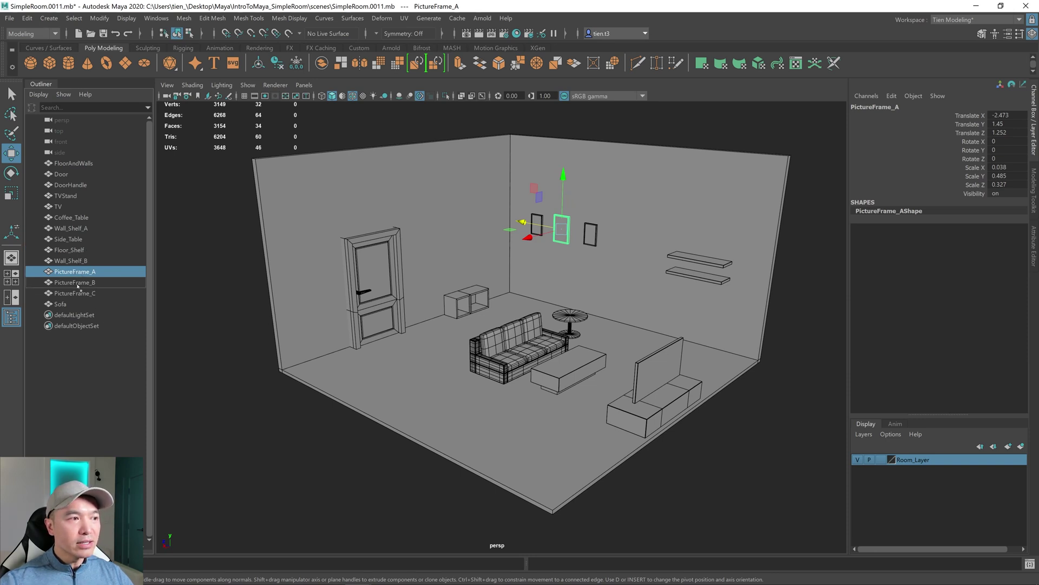
left_click_drag(75, 271, 78, 285)
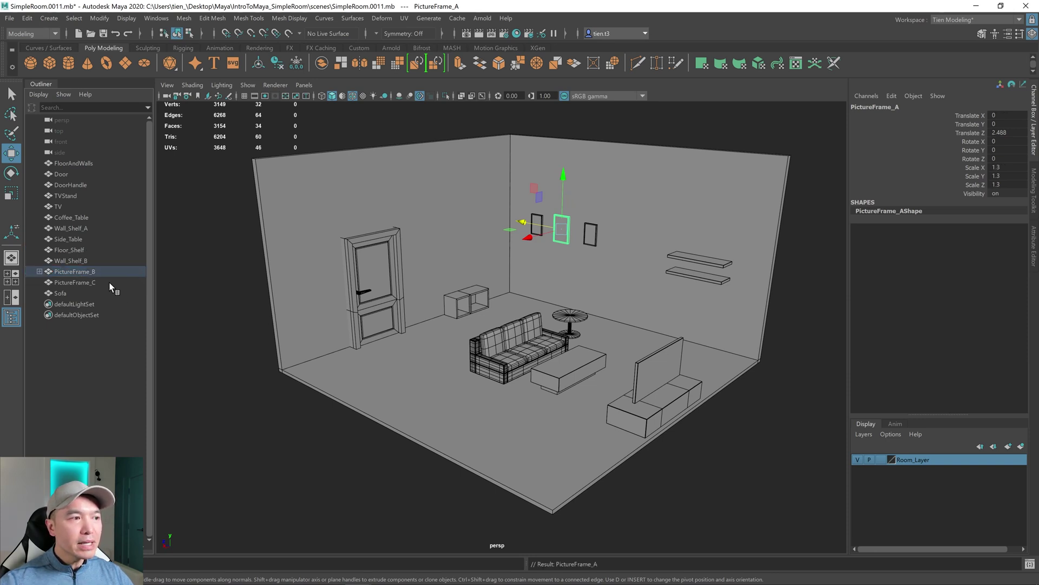
key("ctrl+z")
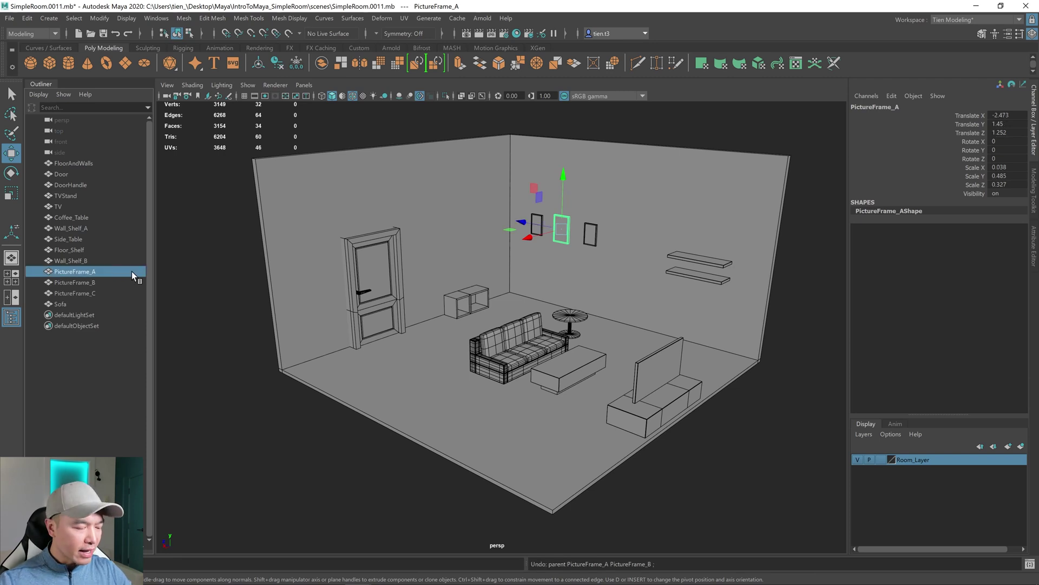
- Parent TV under TVStand
left_click(100, 241)
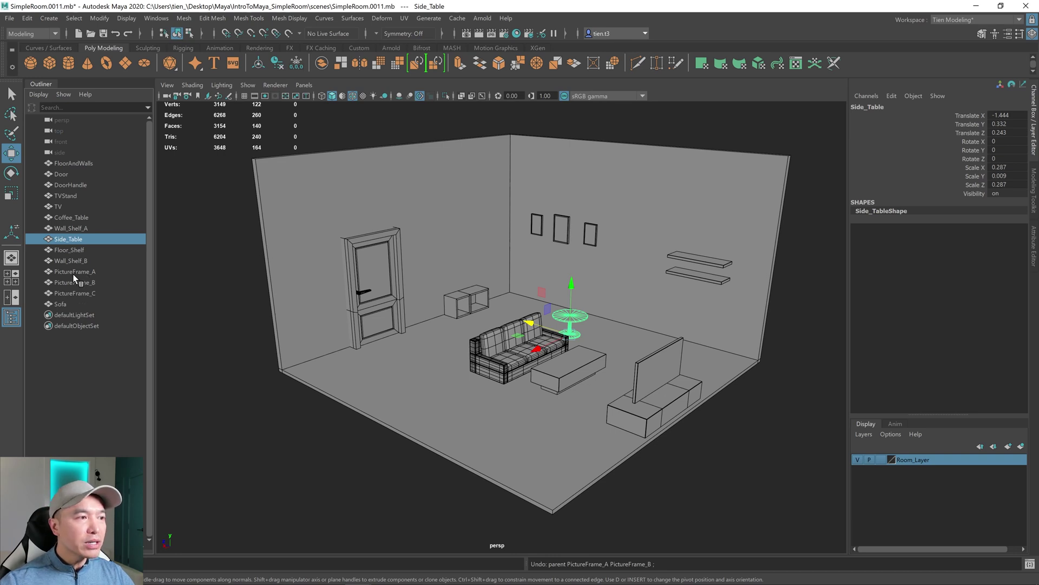
left_click(68, 197)
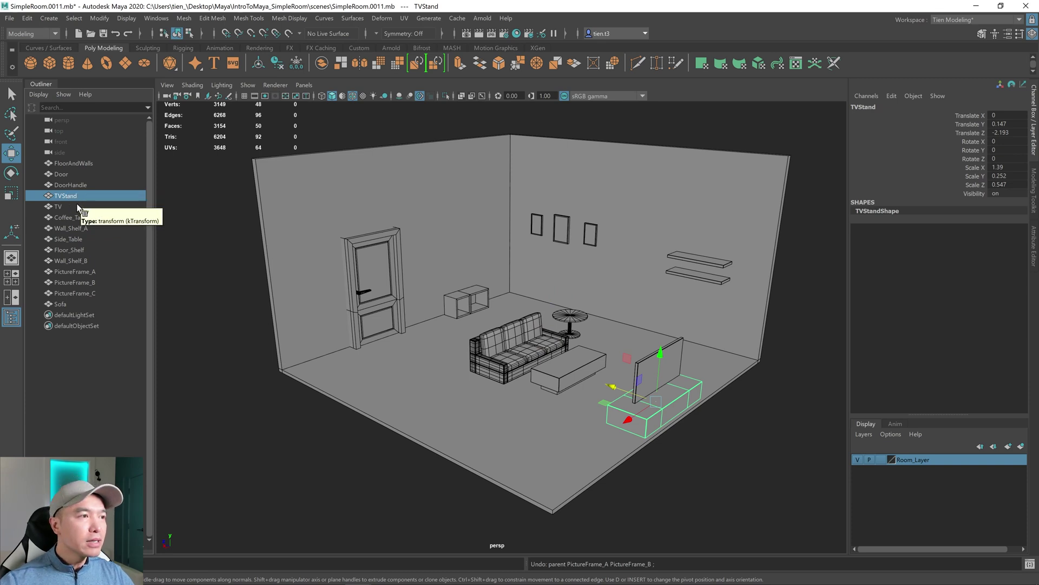
left_click(65, 207)
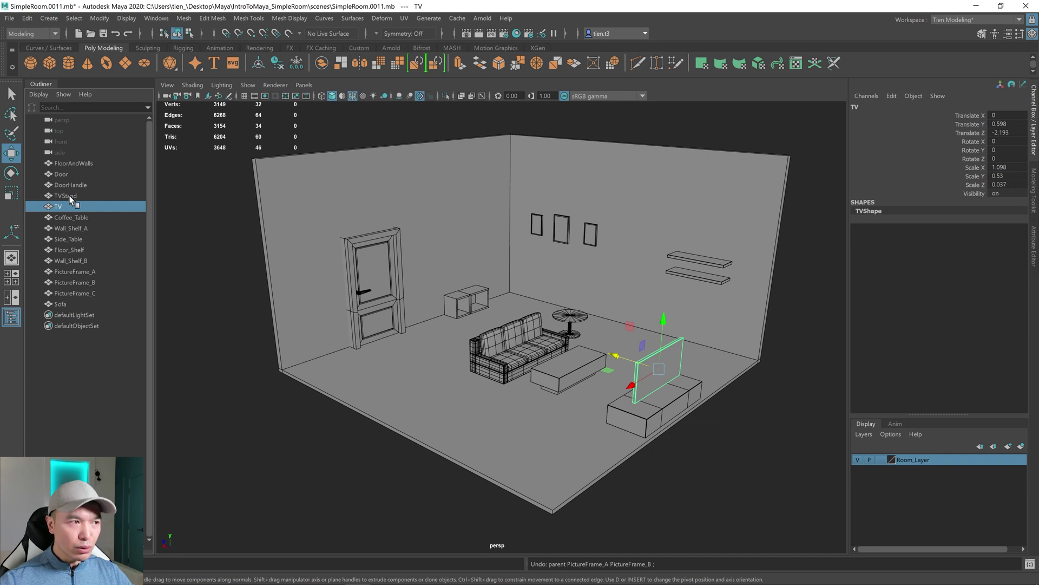
left_click(69, 196, "ctrl")
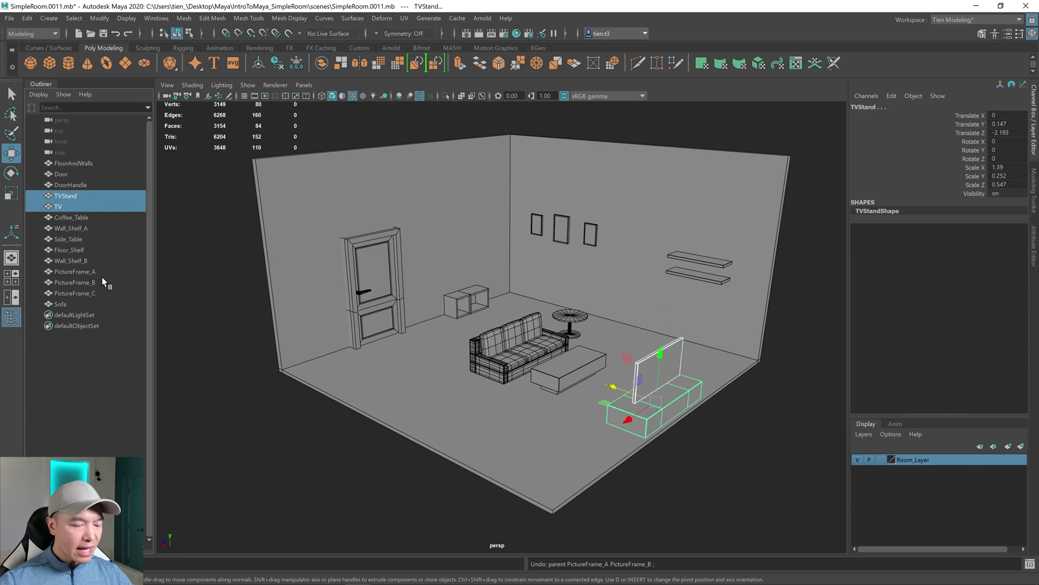
key("p")
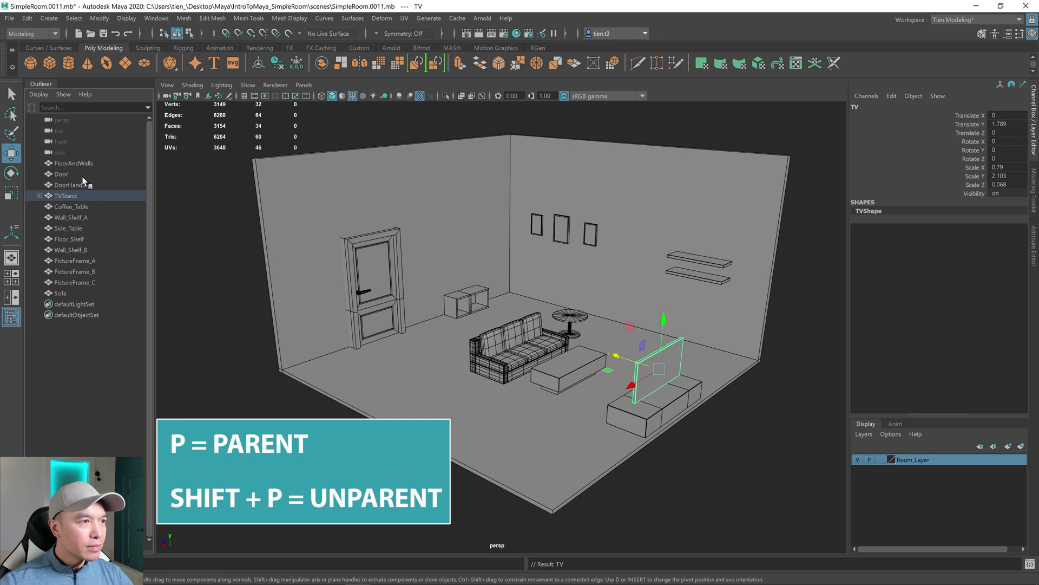
- Parent DoorHandle under Door
left_click(63, 185)
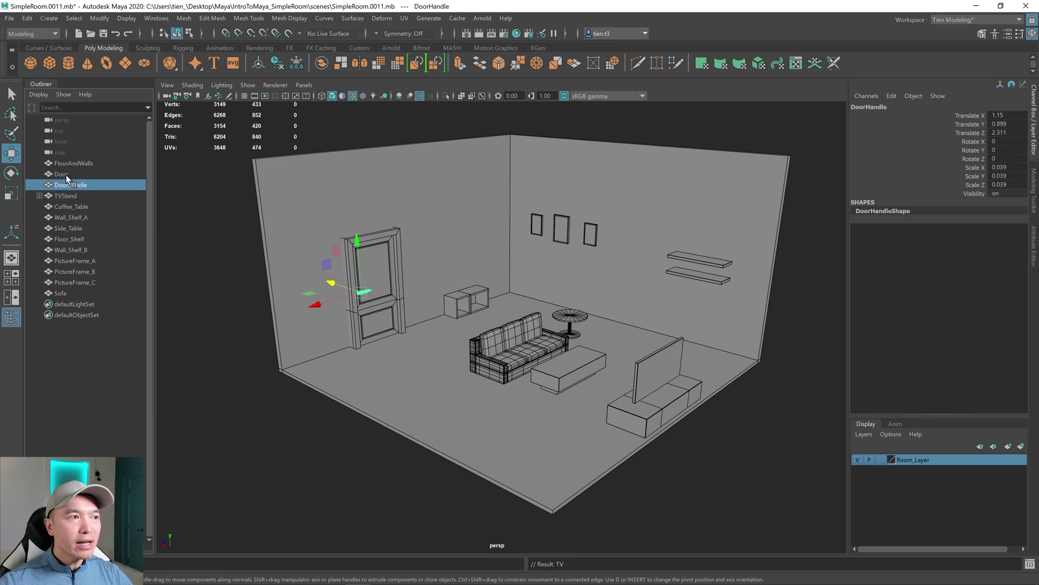
left_click(65, 174, "ctrl")
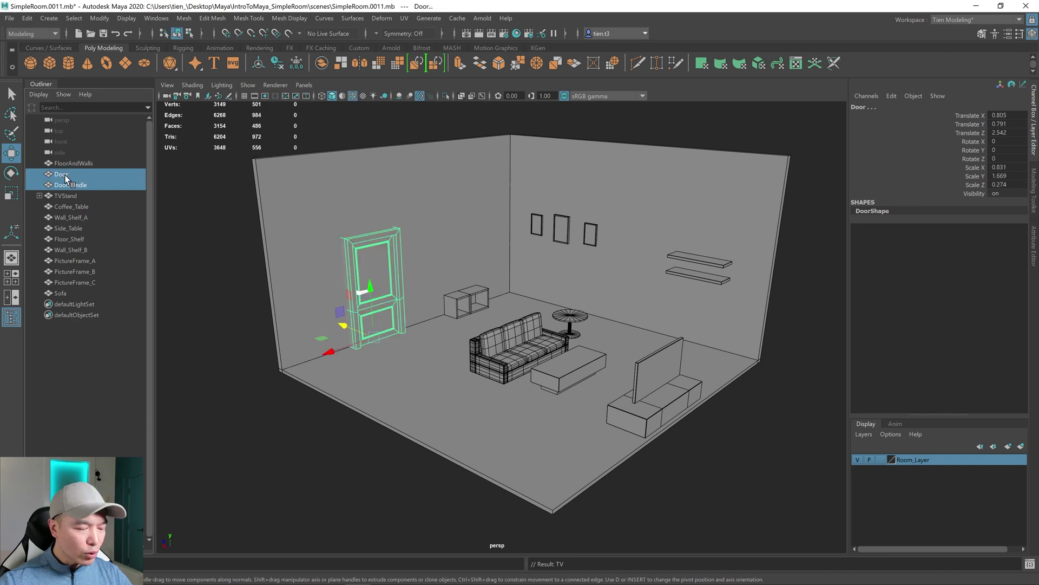
key("p")
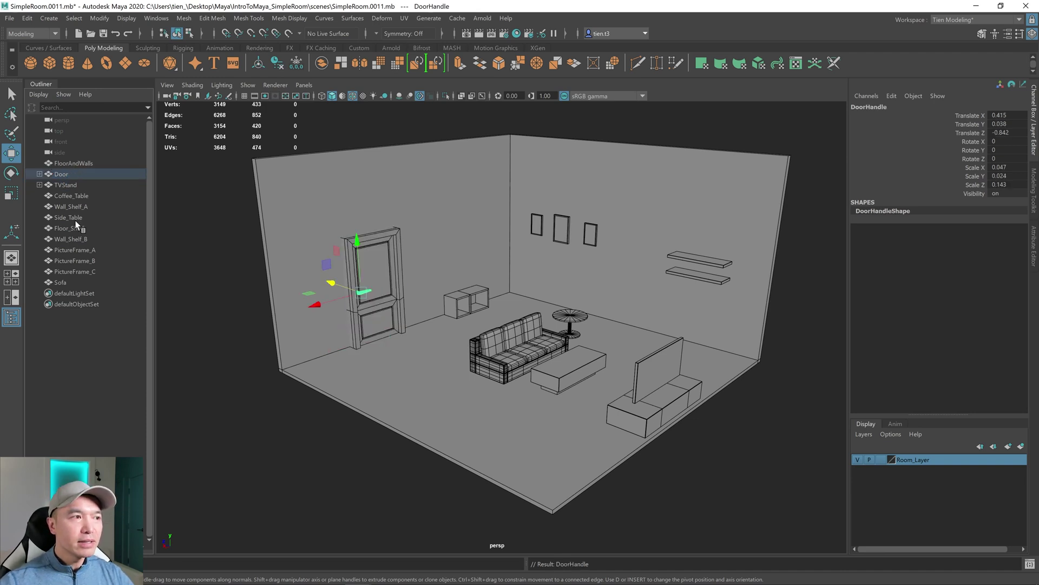
scroll(342, 267, "down", 3)
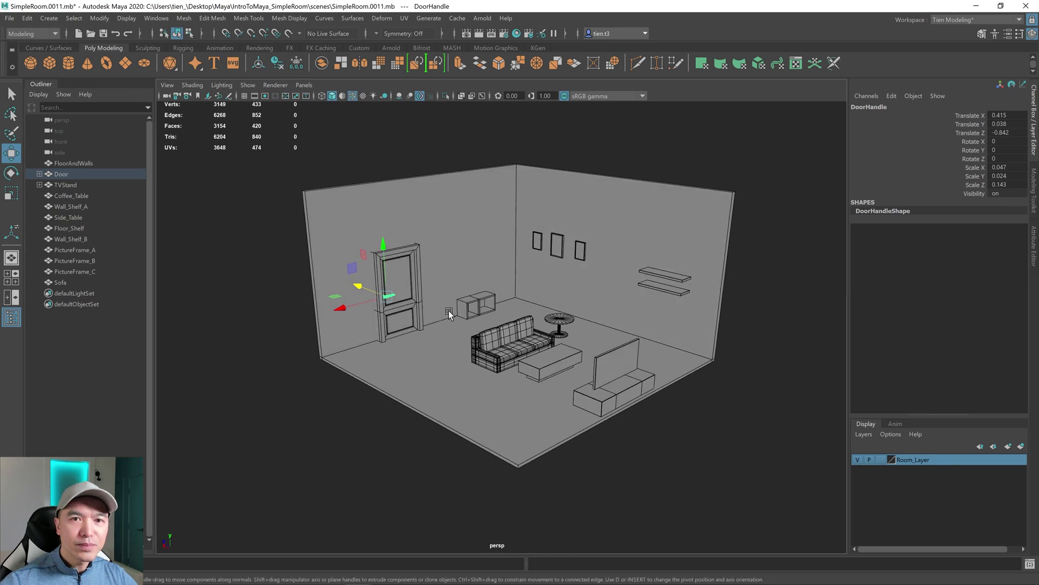
- Expand Door and TVStand, then select Door through Sofa plus FloorAndWalls
scroll(448, 310, "down", 2)
left_click_drag(431, 318, 502, 297, "alt")
left_click(467, 347)
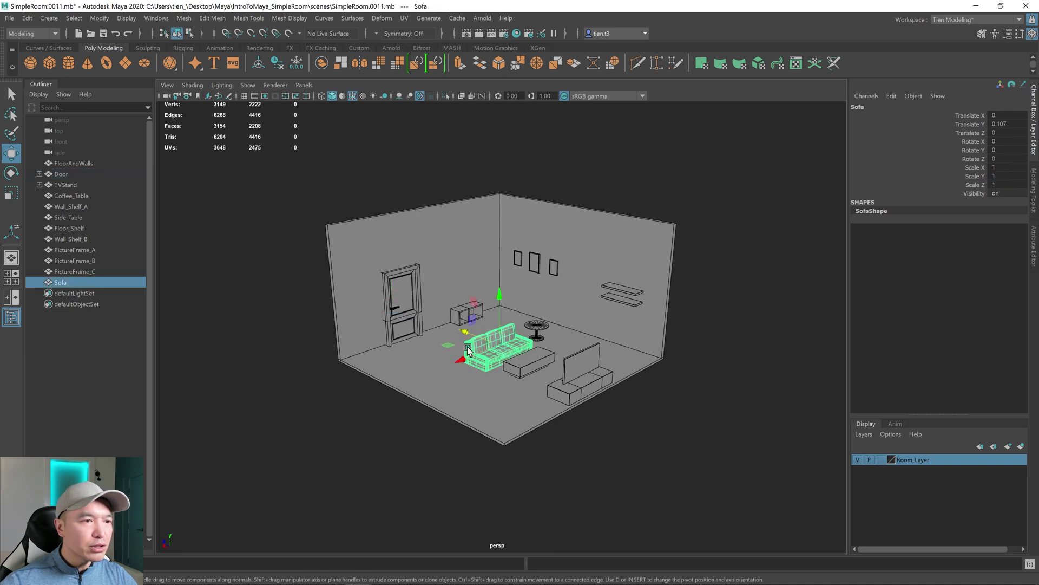
left_click(39, 174)
left_click(40, 185)
left_click(39, 196)
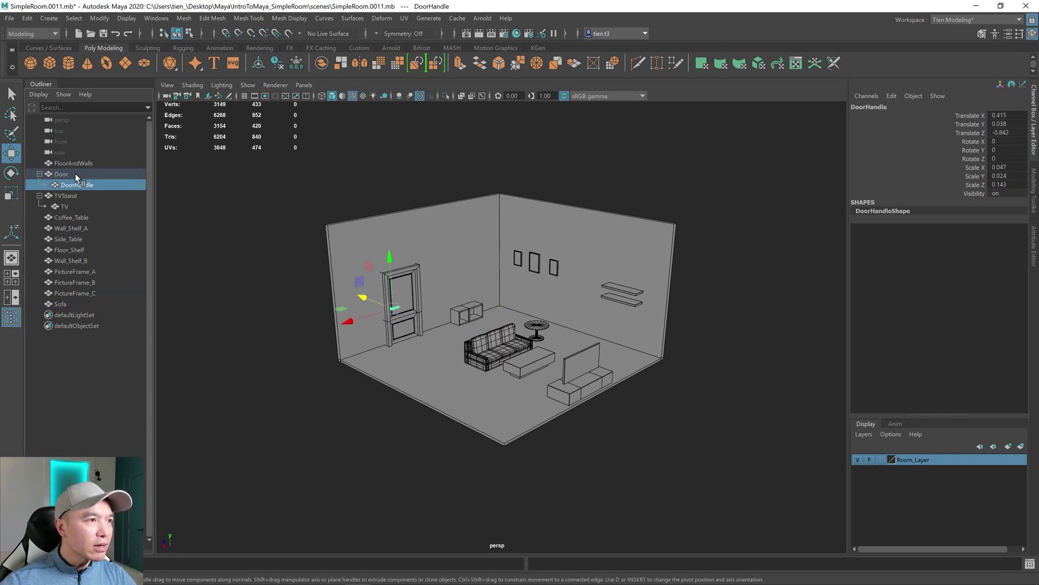
left_click(70, 174)
left_click(61, 304, "shift")
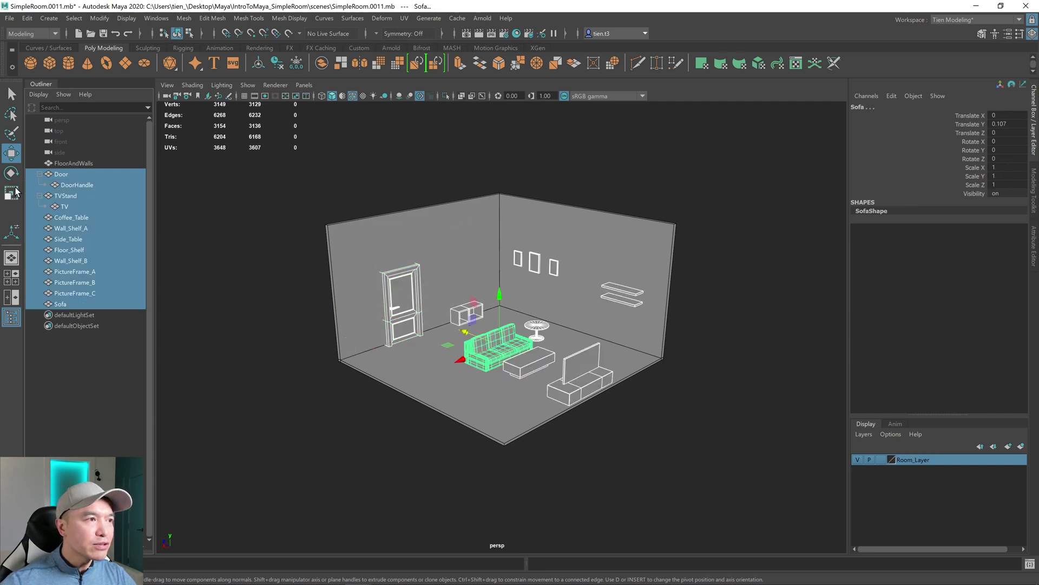
left_click(73, 163, "ctrl")
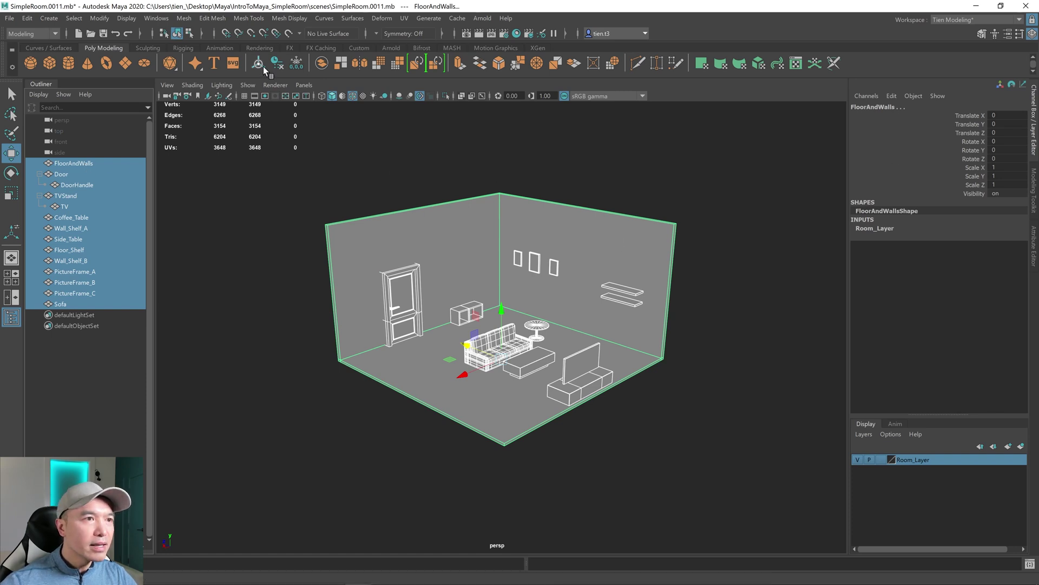
- Freeze transformations on the selected objects, then collapse Door and TVStand again
left_click(297, 64)
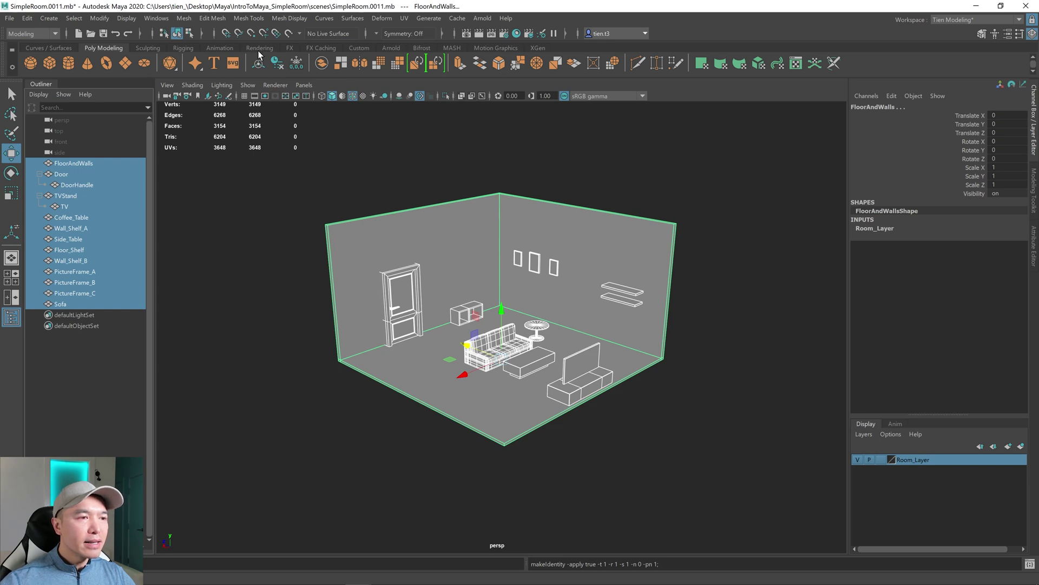
left_click(277, 63)
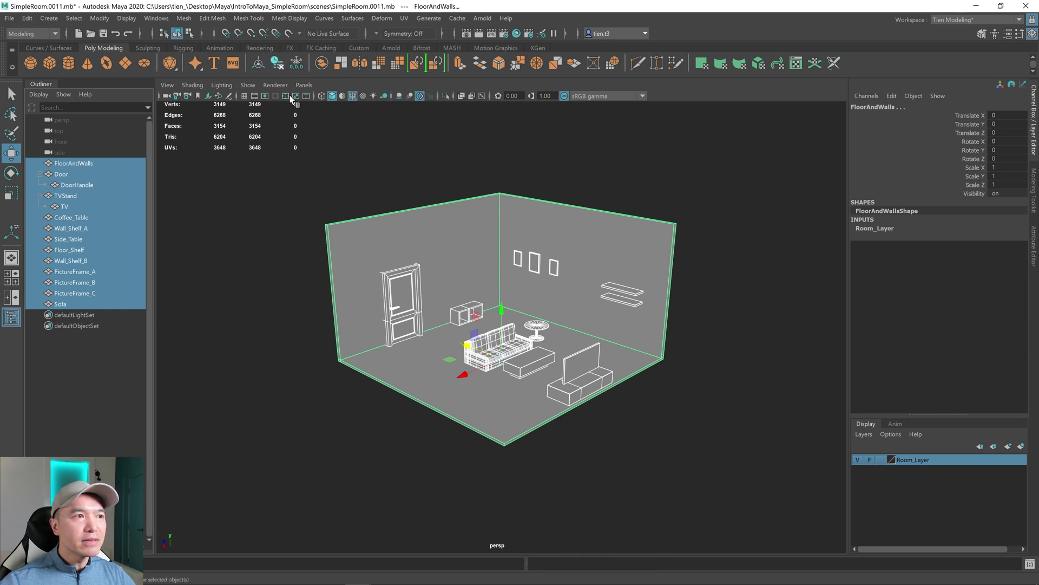
left_click(40, 174)
left_click(39, 184)
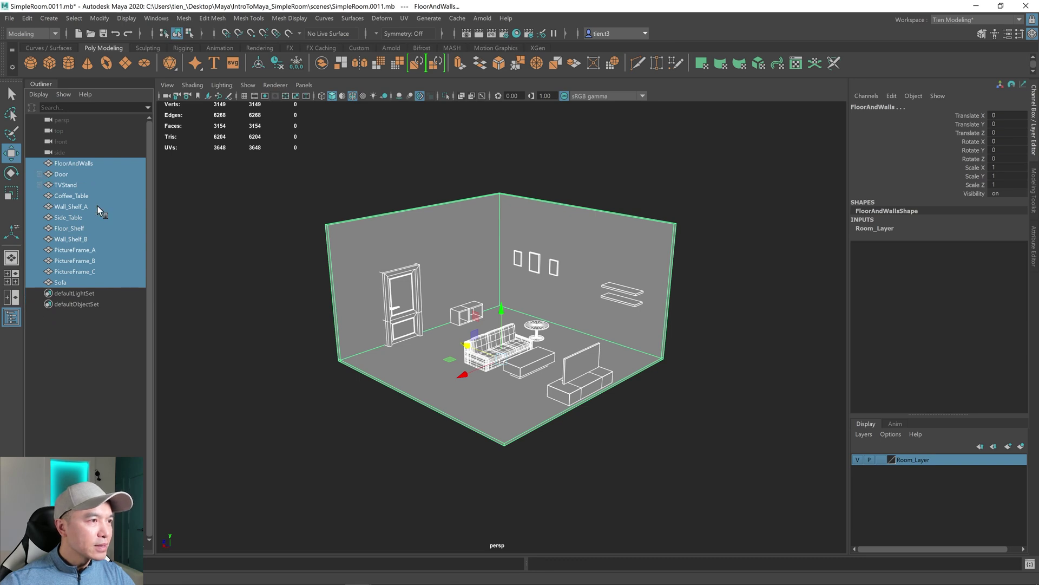
left_click(315, 252)
left_click_drag(316, 253, 293, 252, "alt")
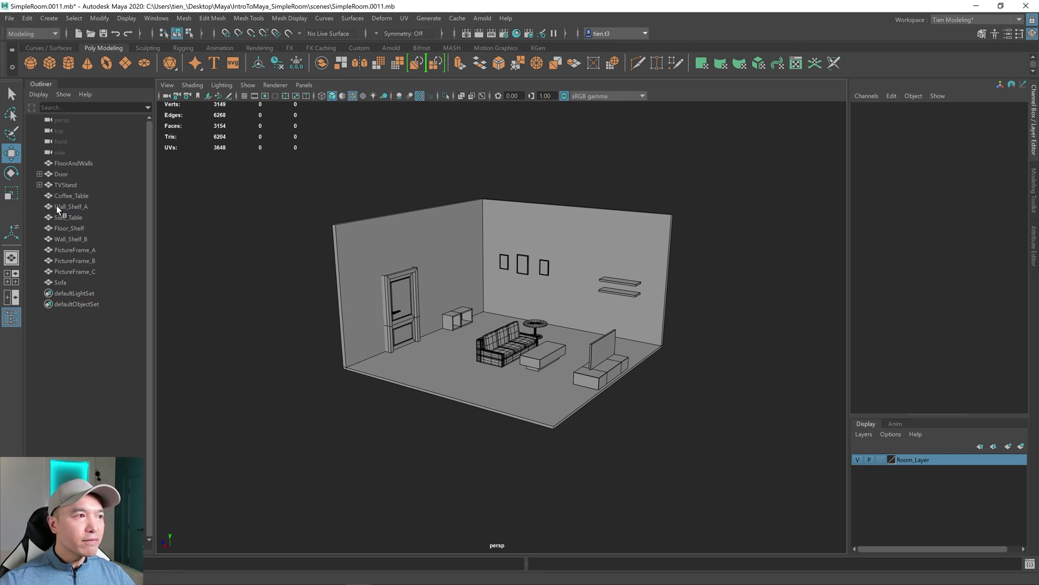
left_click(68, 107)
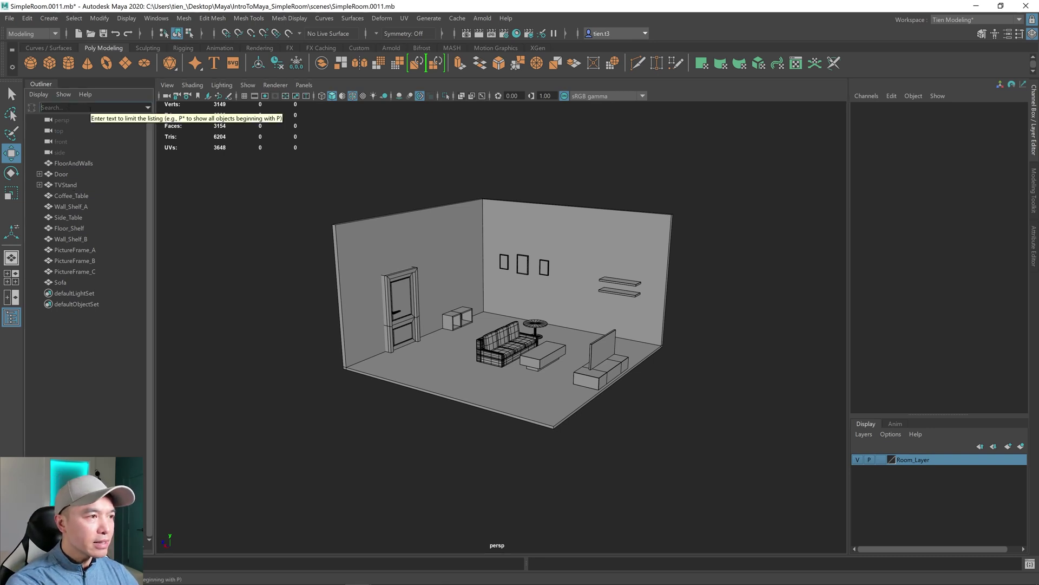
type("Pic")
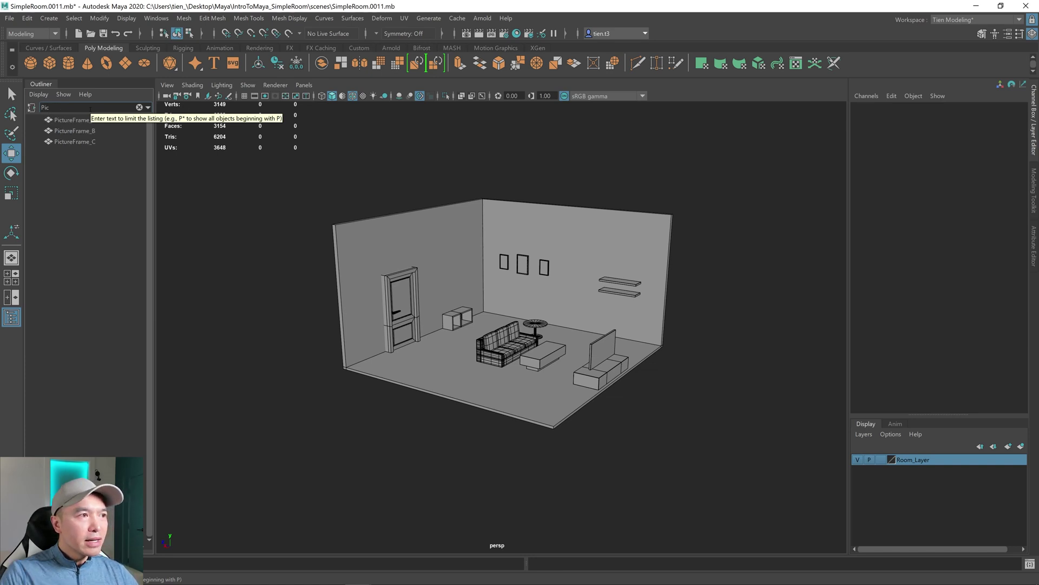
key("BackSpace")
key("BackSpace")
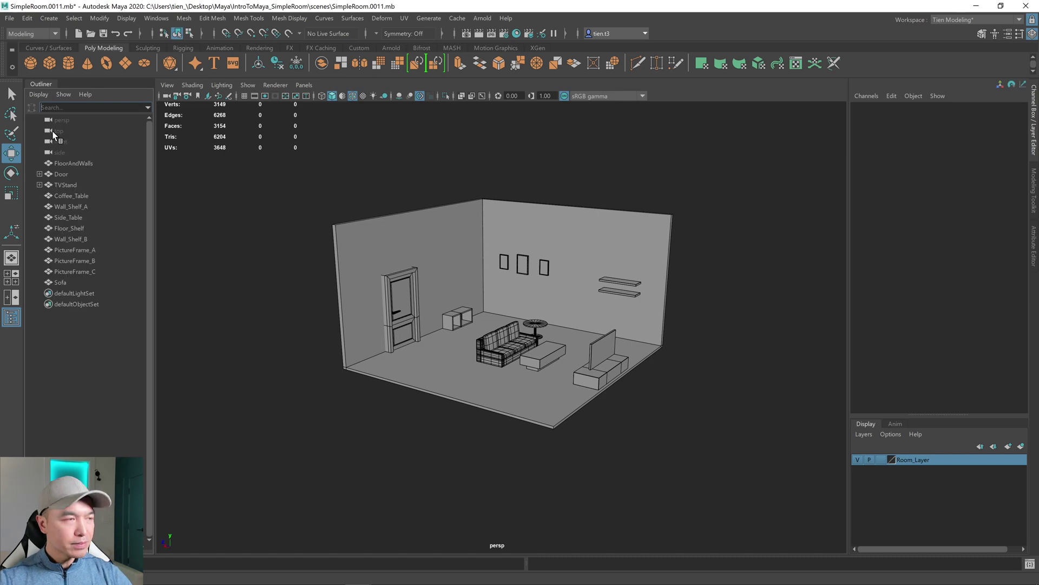
- Select FloorAndWalls through Sofa and group them with Ctrl+G
left_click(93, 164)
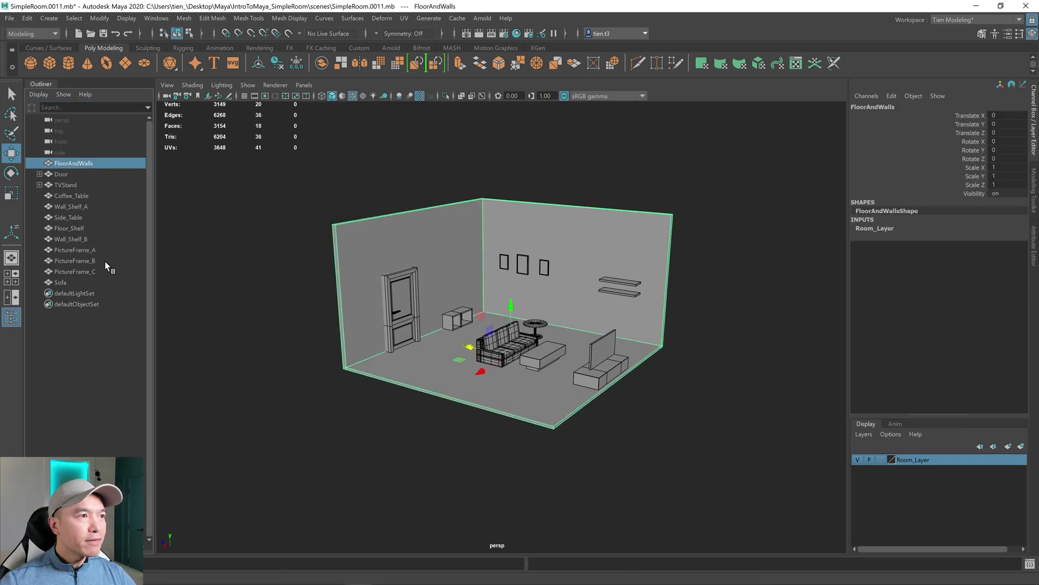
left_click_drag(661, 359, 421, 288, "alt")
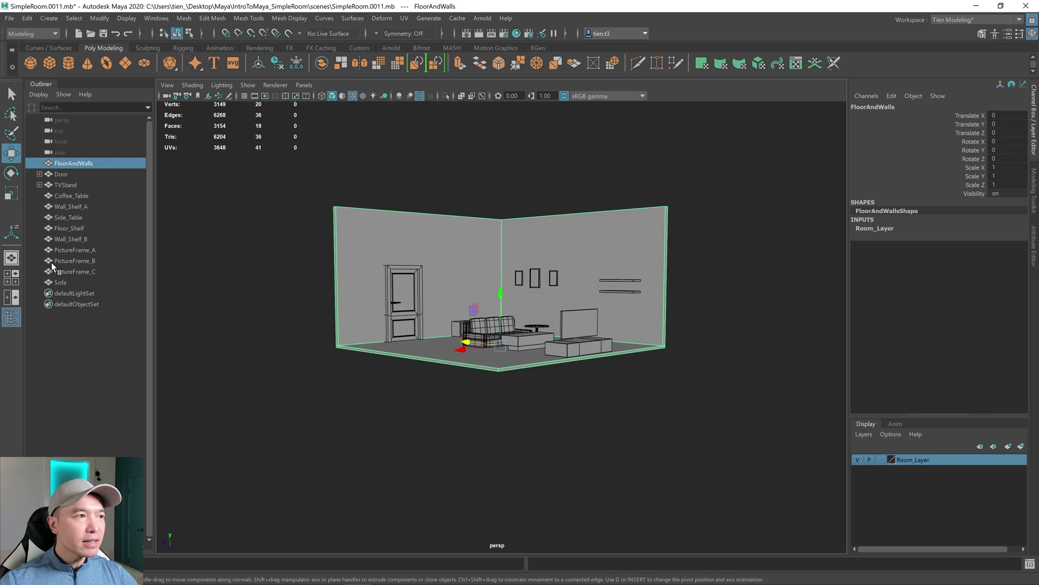
left_click(57, 282, "shift")
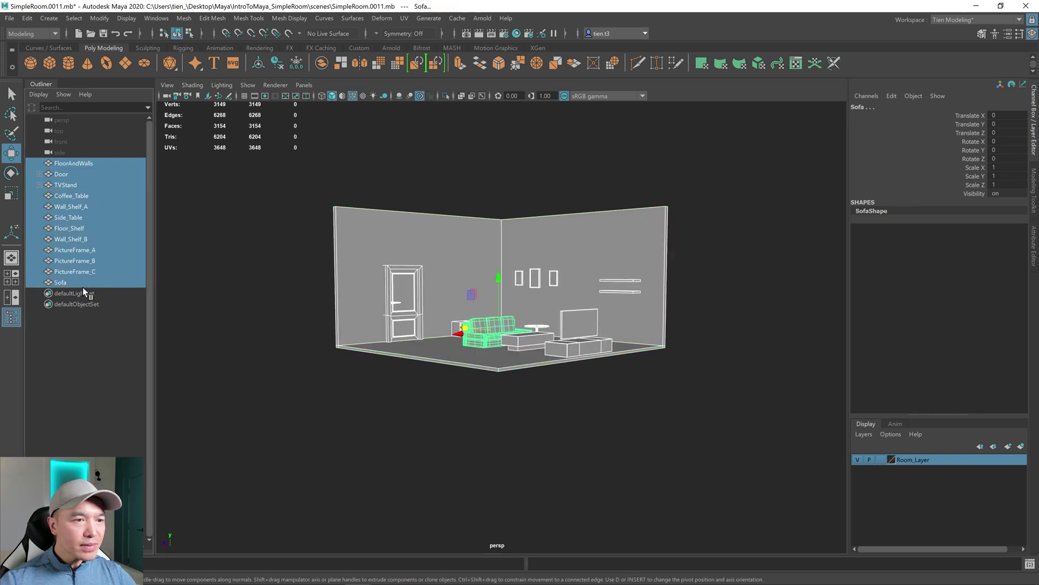
key("ctrl+g")
- Rename group1 to IsometricRoom_Group
mouse_move(401, 297)
left_mouse_down("alt")
mouse_move(425, 287)
mouse_move(415, 306)
left_mouse_up("alt")
left_click_drag(392, 265, 380, 271, "alt")
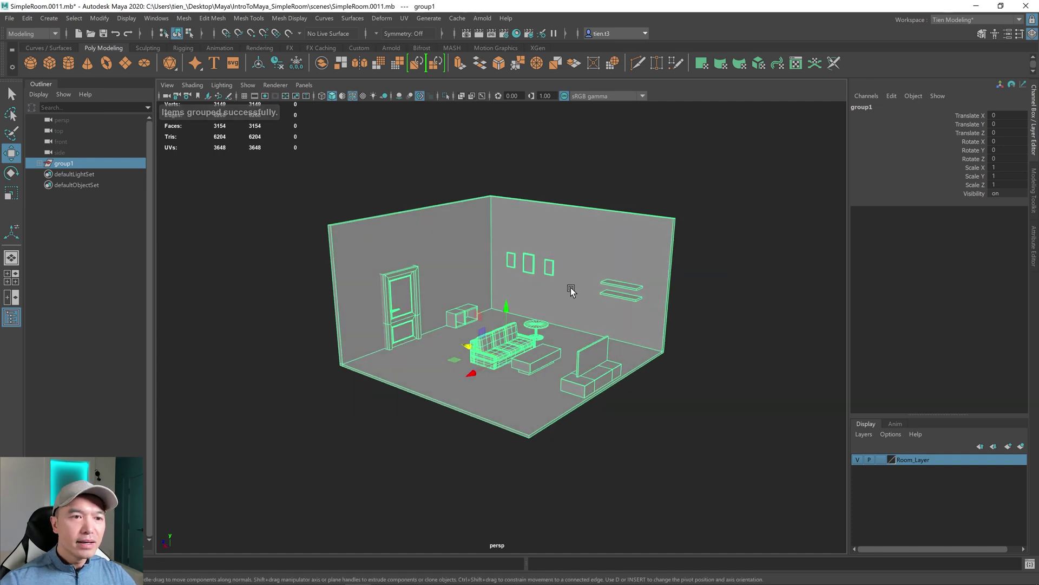
double_click(73, 162)
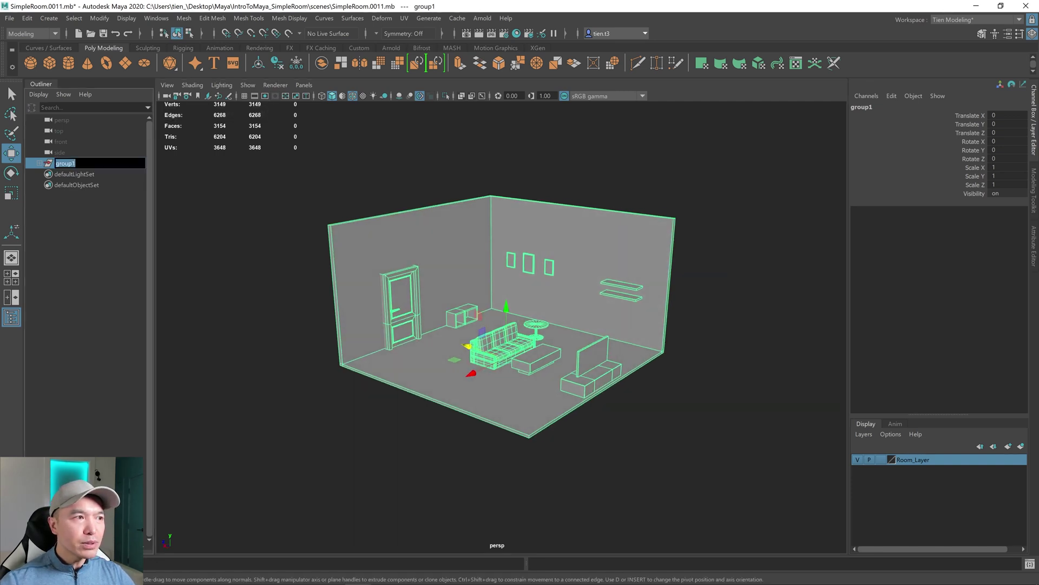
type("IsometricRoom_")
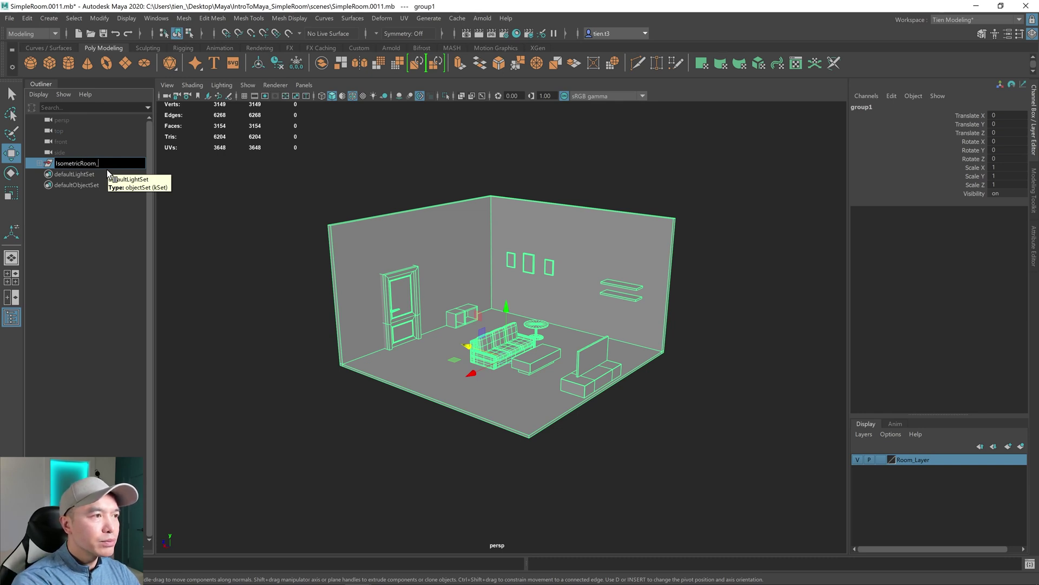
type("Group")
key("Return")
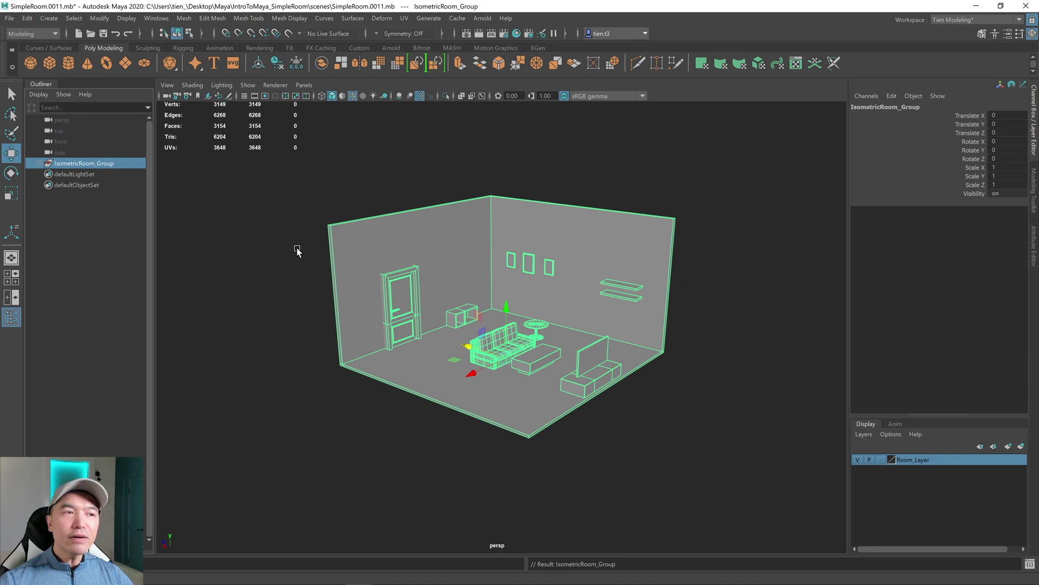
left_click(27, 19)
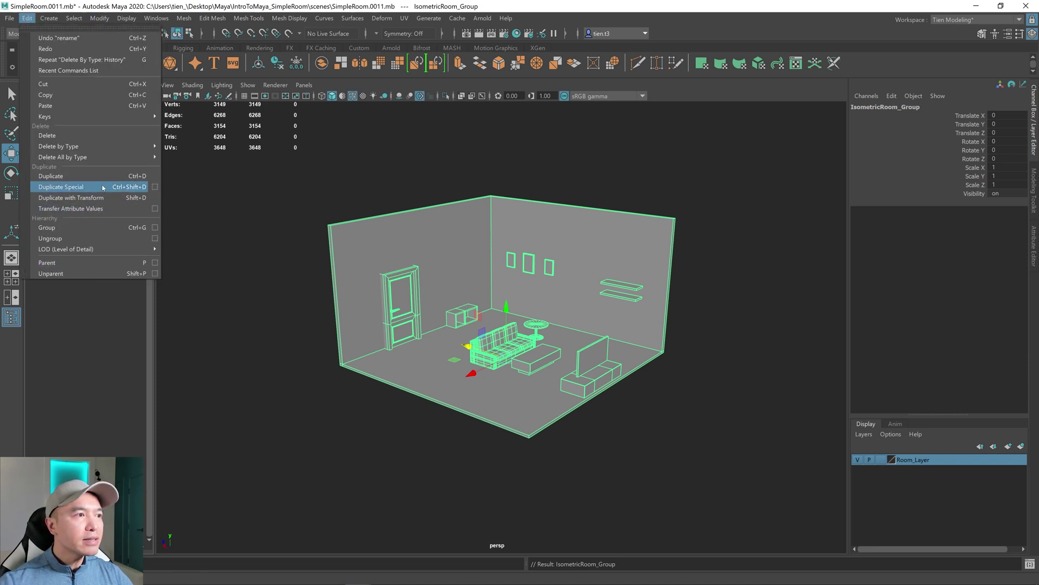
left_click(57, 239)
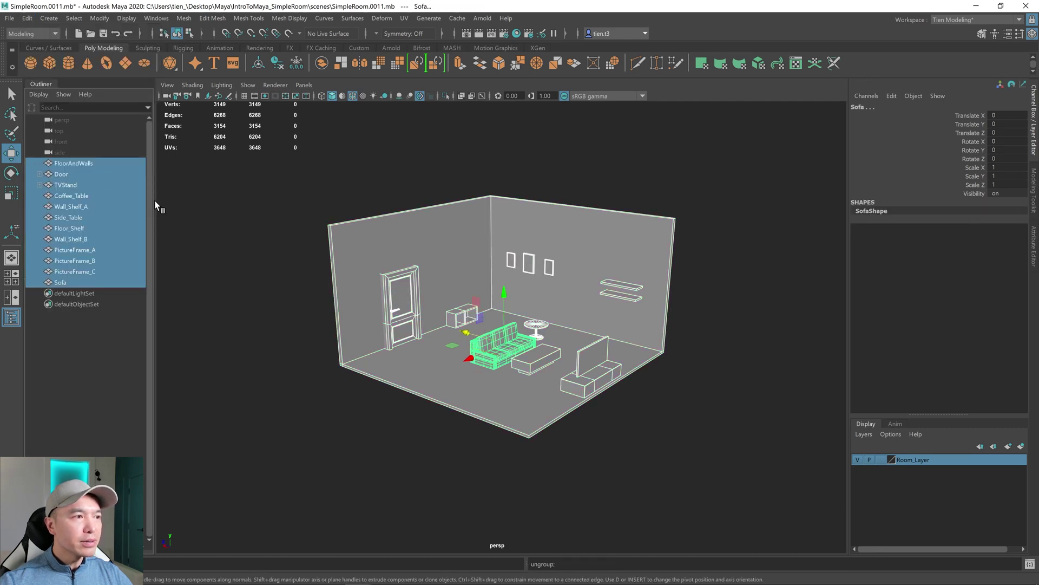
left_click(232, 289)
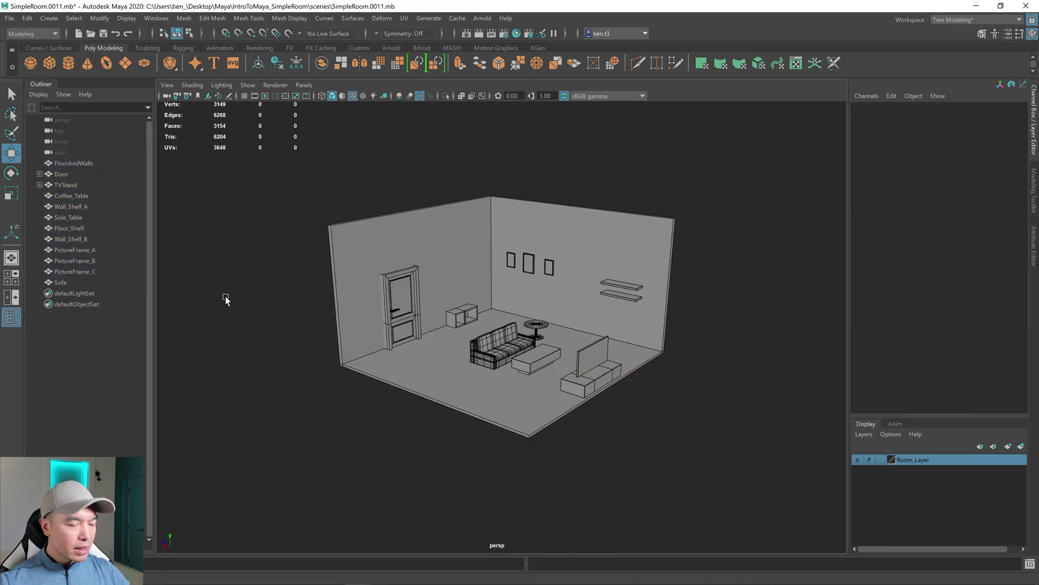
key("ctrl+z")
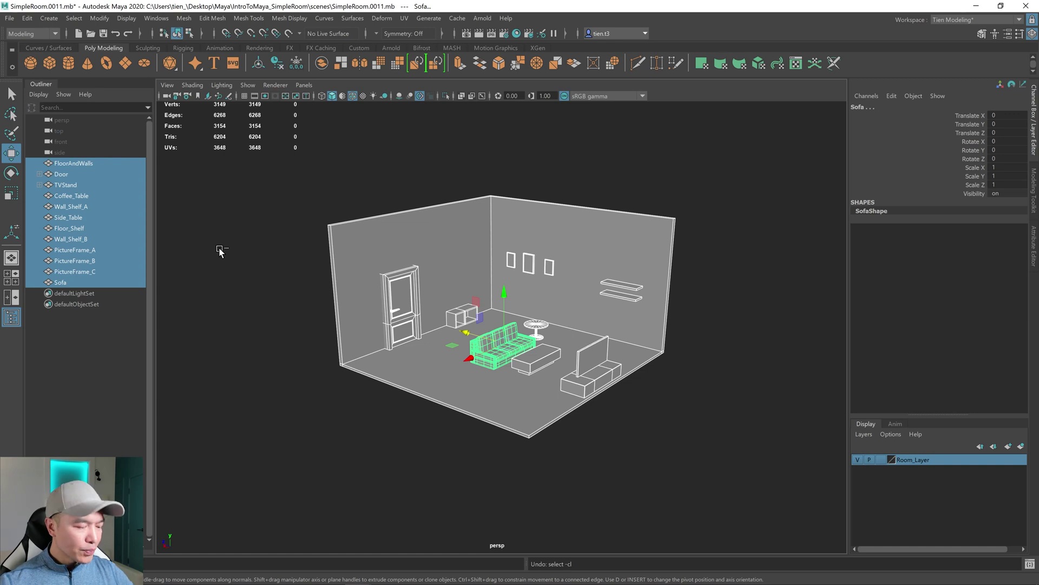
key("ctrl+z")
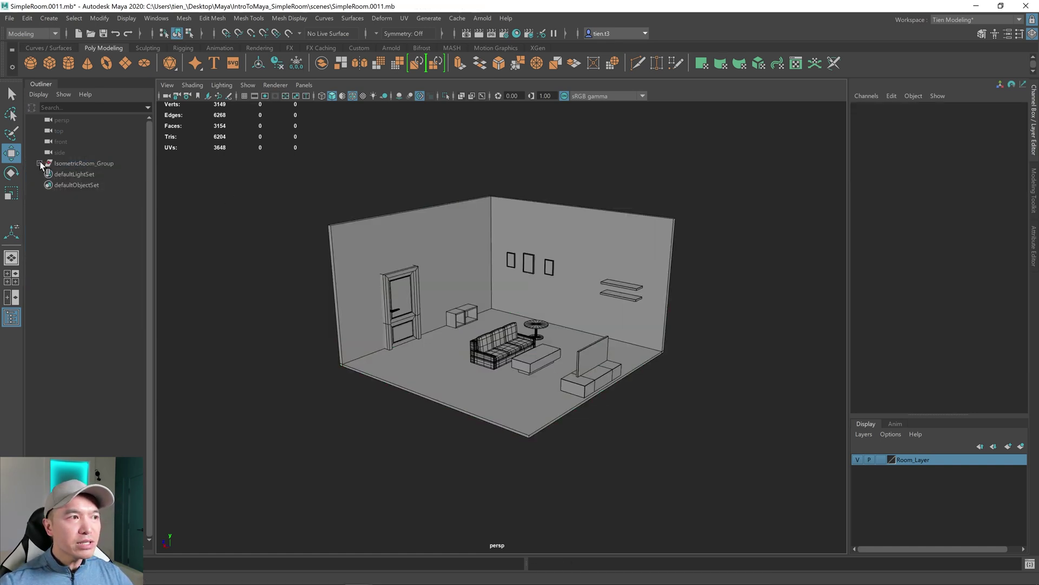
left_click(39, 163)
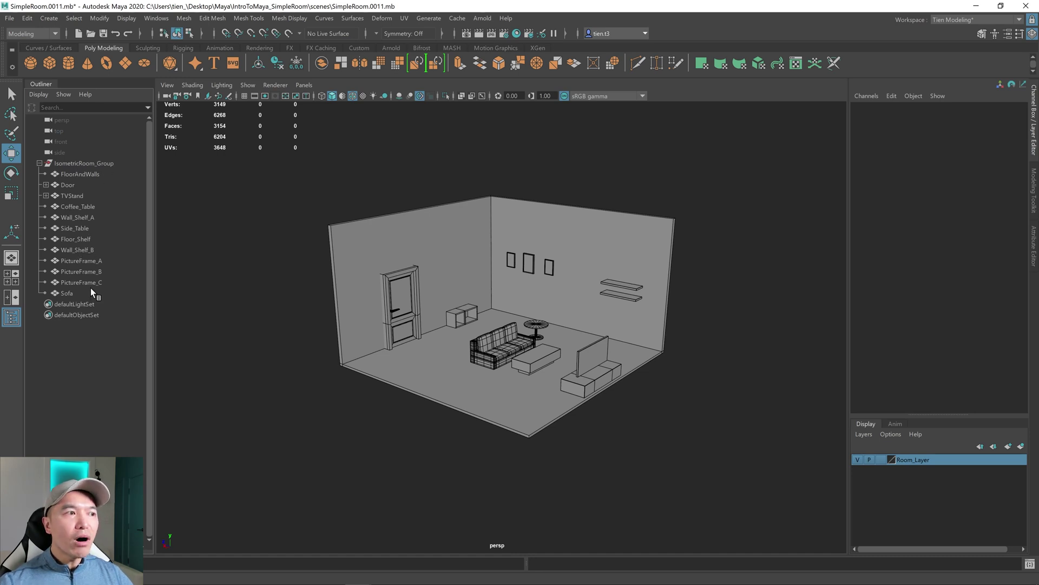
left_click(40, 164)
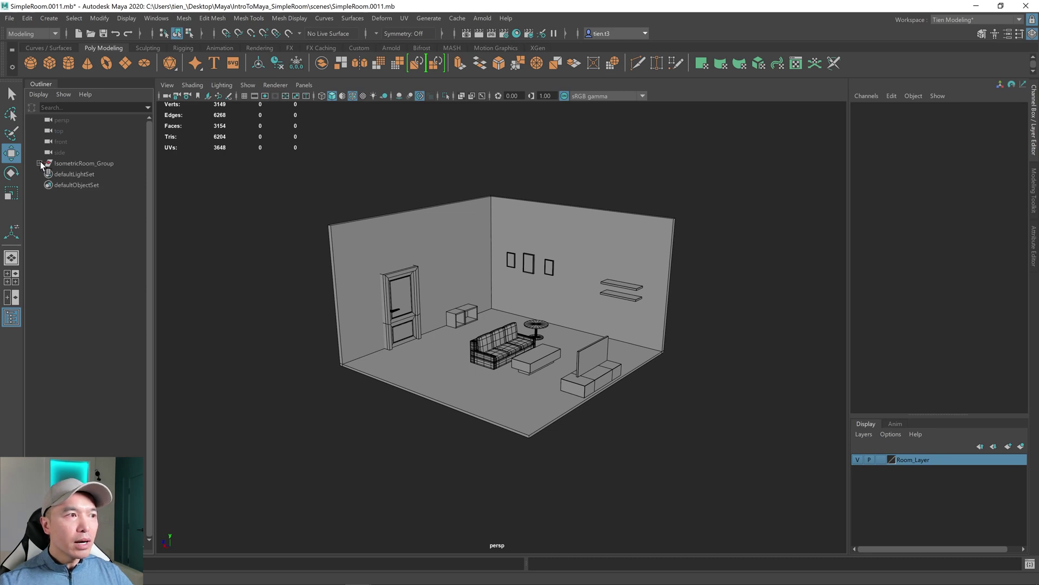
left_click(40, 163)
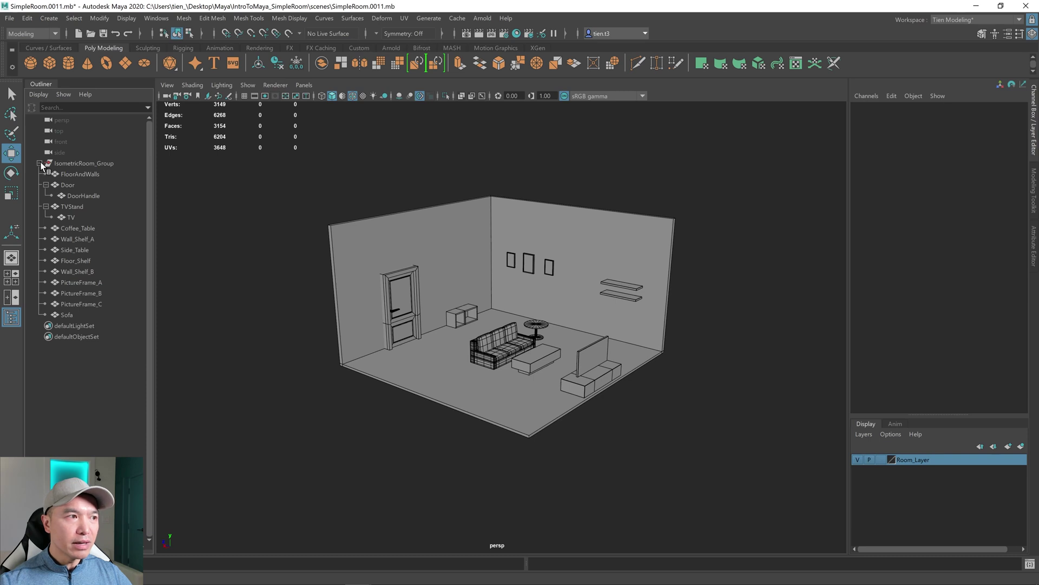
left_click(40, 163)
scroll(413, 233, "down", 2)
left_click_drag(413, 240, 386, 244, "alt")
scroll(385, 242, "up", 5)
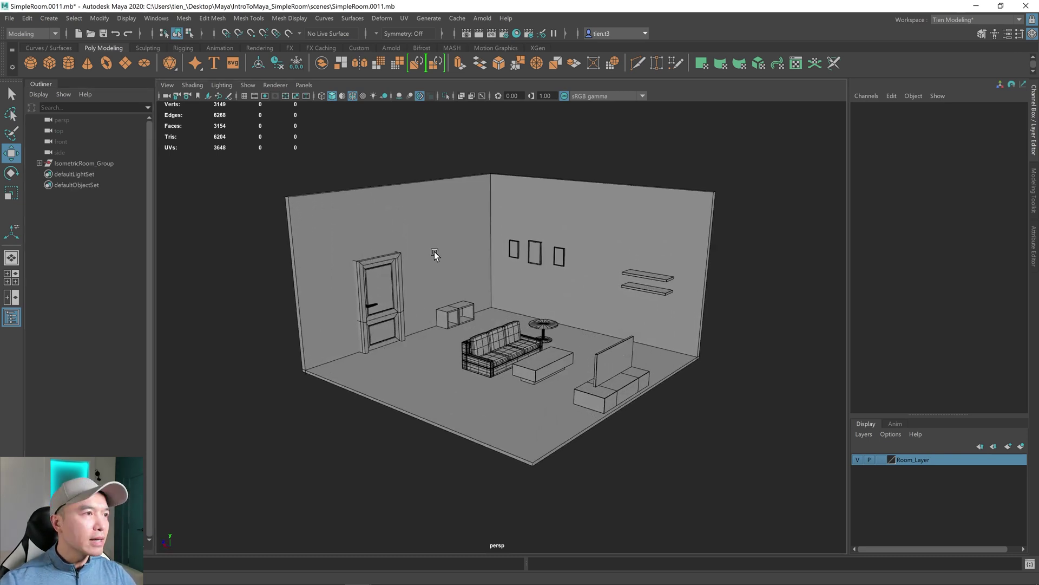